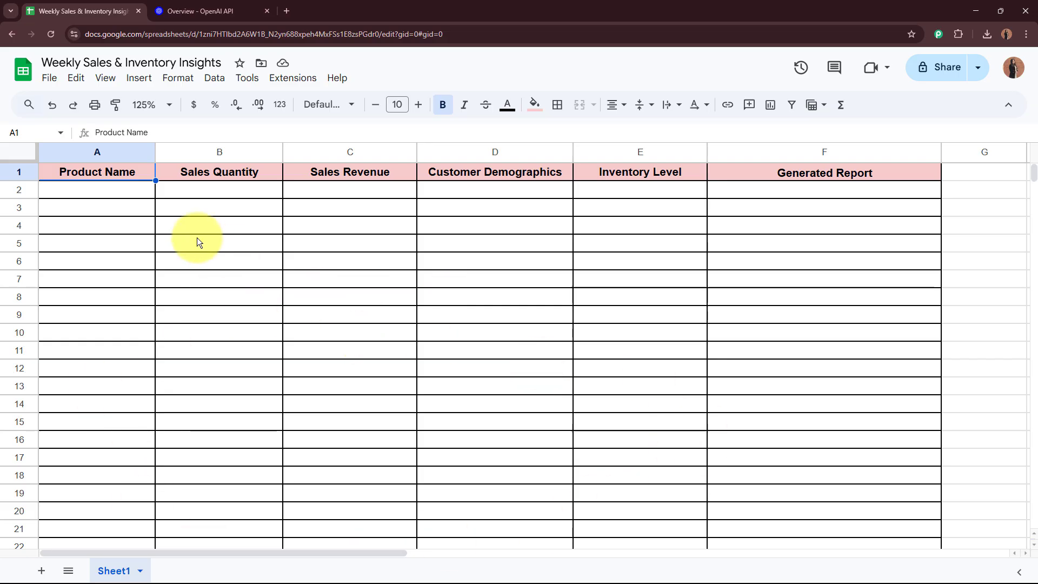
{"action": "left_click_drag", "start_coordinate": [92, 193], "coordinate": [509, 211]}
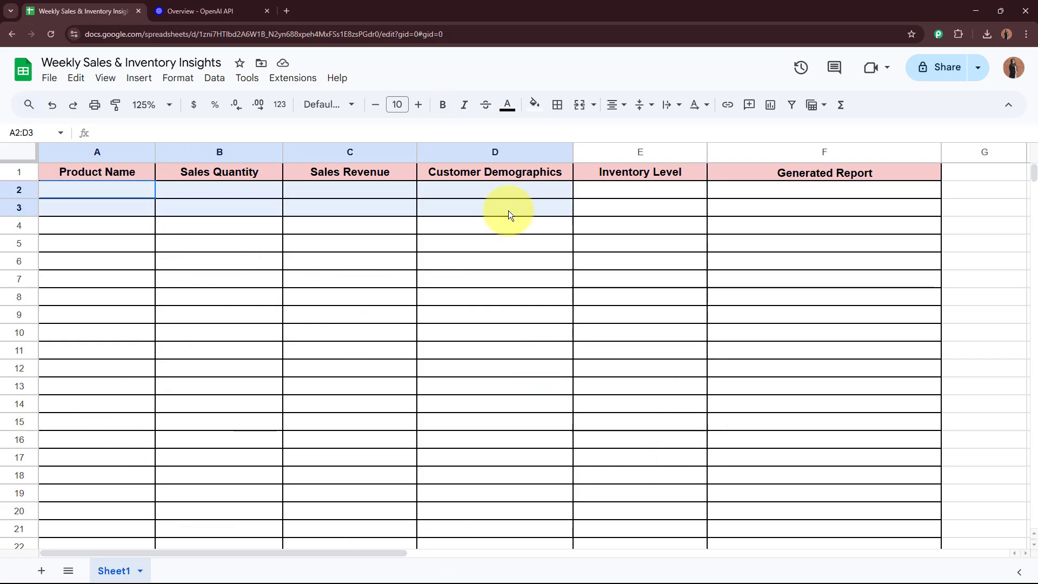
{"action": "left_click", "coordinate": [481, 339]}
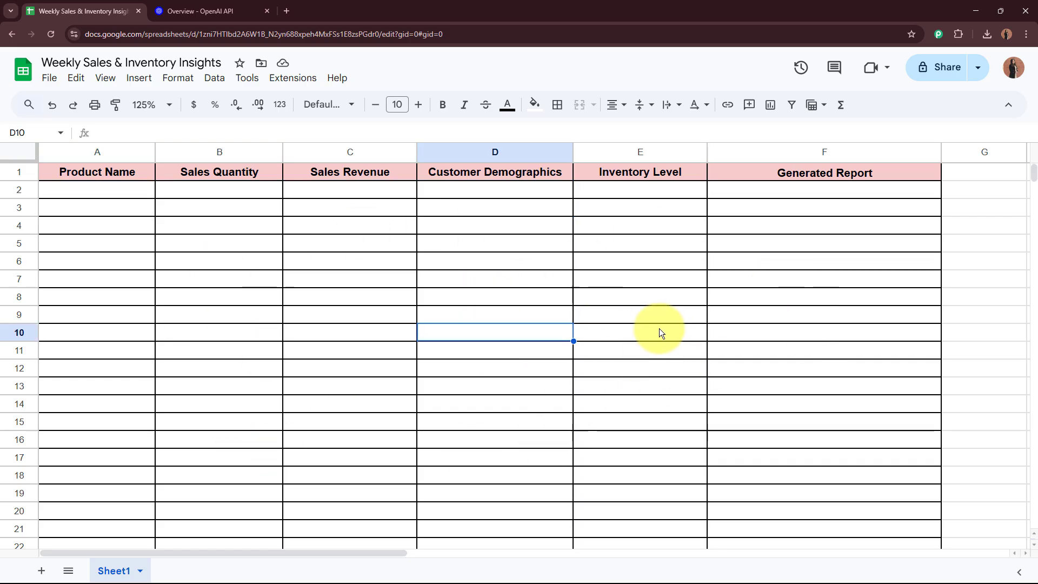
{"action": "left_click", "coordinate": [209, 10]}
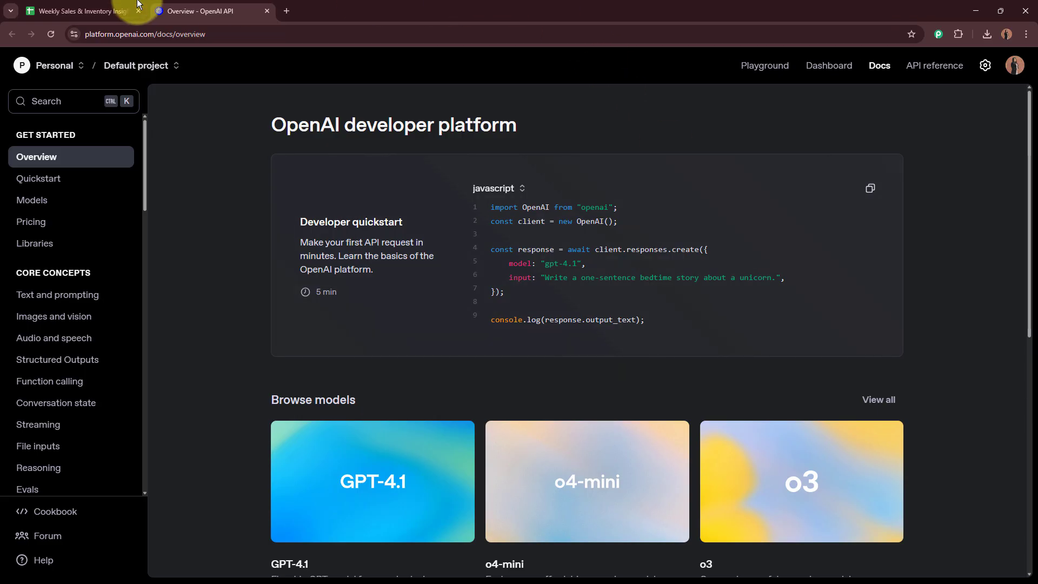
{"action": "left_click", "coordinate": [81, 11]}
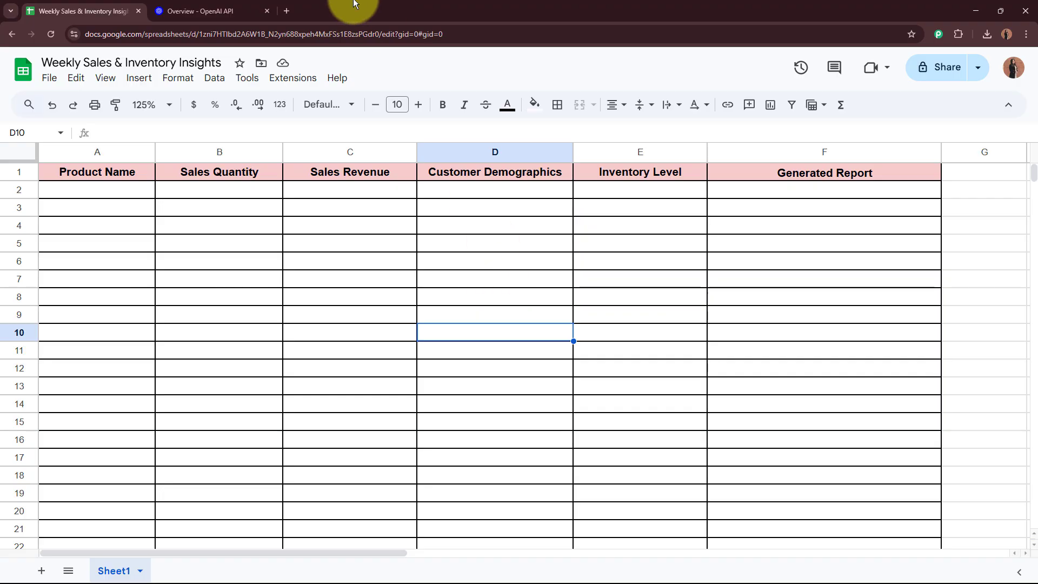
{"action": "left_click", "coordinate": [287, 9]}
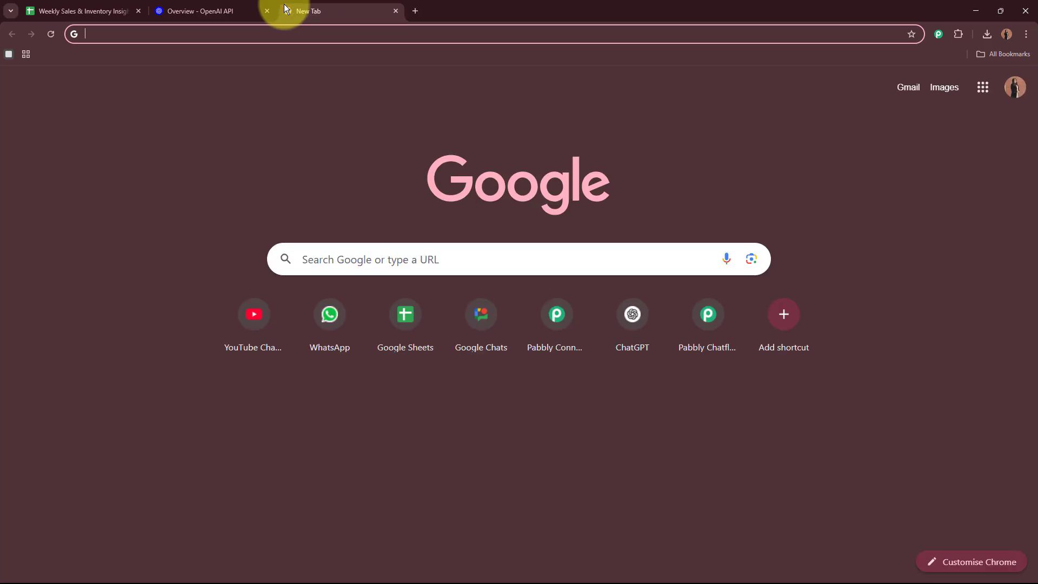
{"action": "type", "text": "www.pabbly.com"}
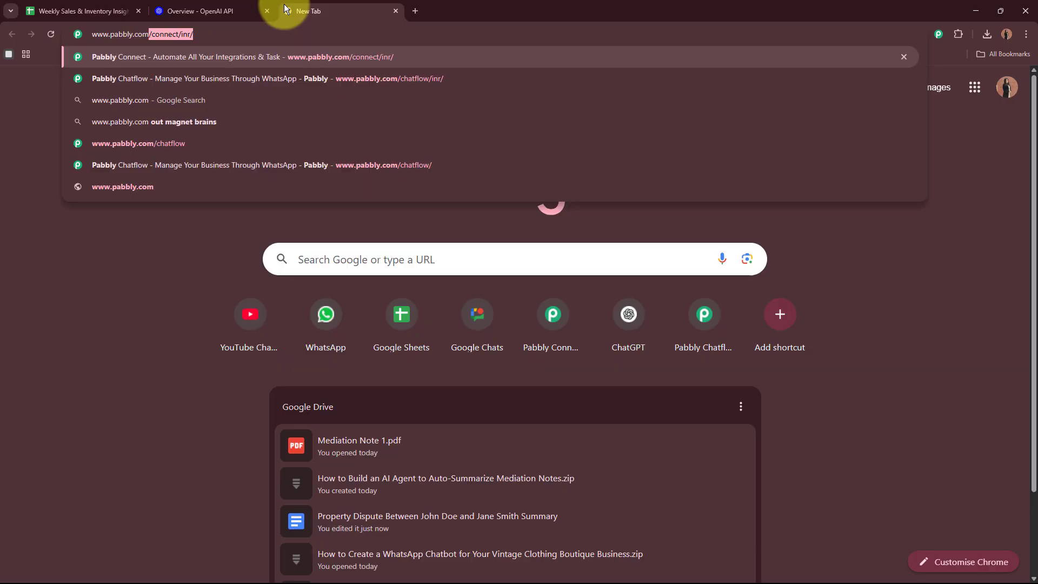
{"action": "type", "text": "/connect"}
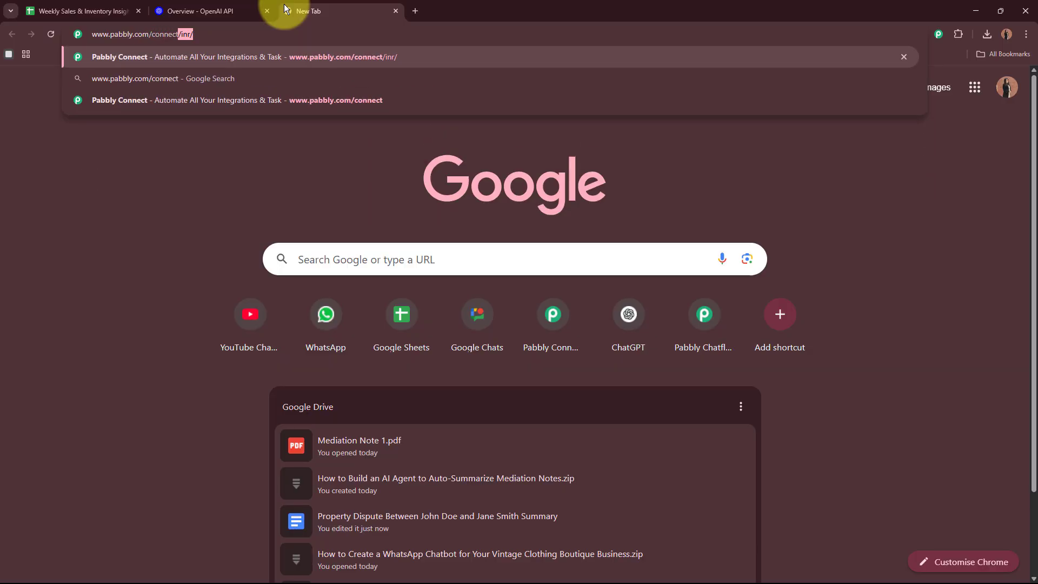
{"action": "key", "text": "Return"}
{"action": "left_click_drag", "start_coordinate": [283, 4], "coordinate": [87, 9]}
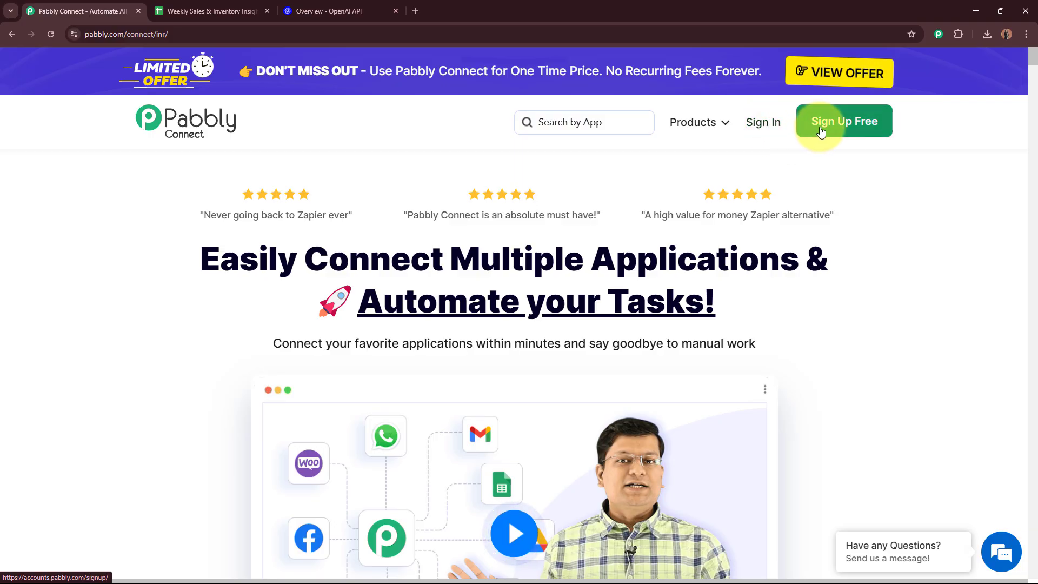
Step: Sign in to Pabbly and access the Pabbly Connect application
{"action": "left_click", "coordinate": [770, 125]}
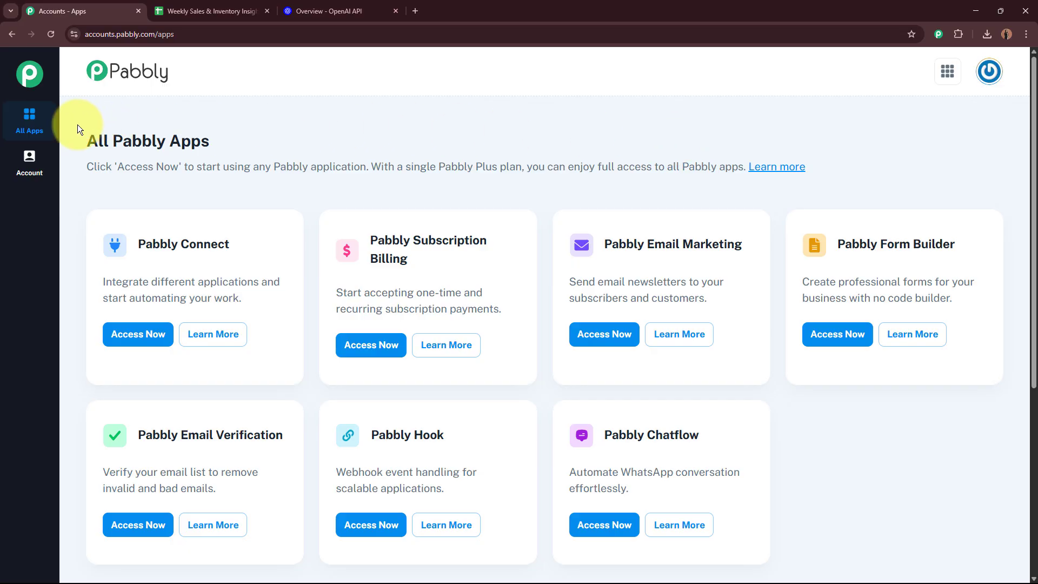
{"action": "left_click_drag", "start_coordinate": [87, 138], "coordinate": [255, 146]}
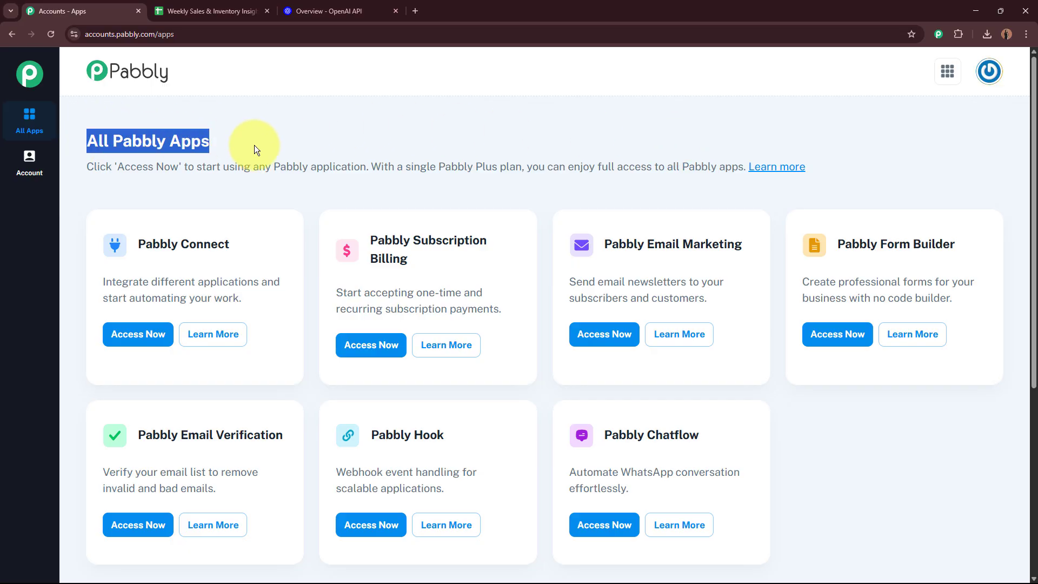
{"action": "left_click", "coordinate": [254, 145]}
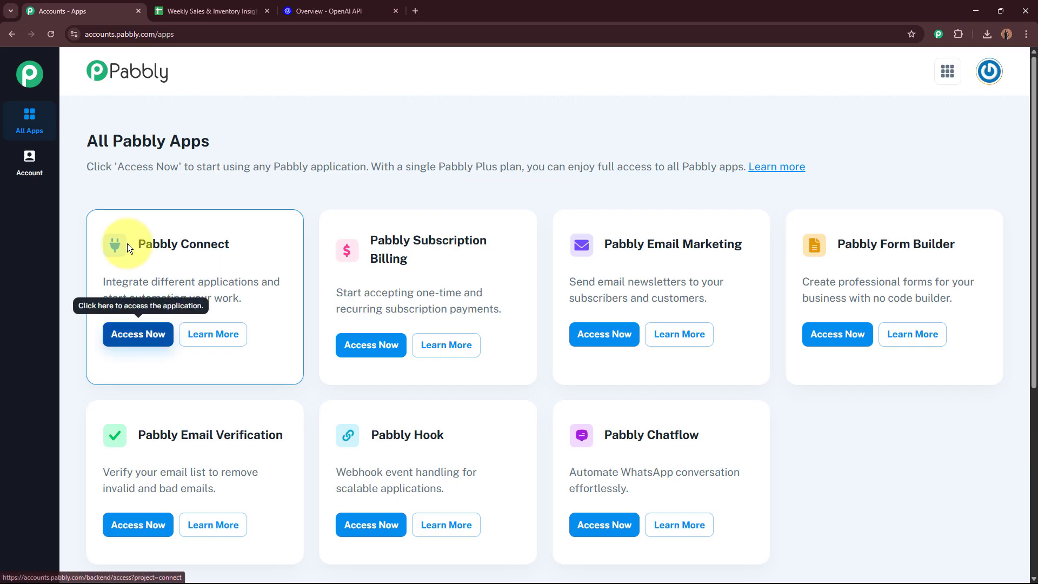
{"action": "left_click", "coordinate": [138, 334]}
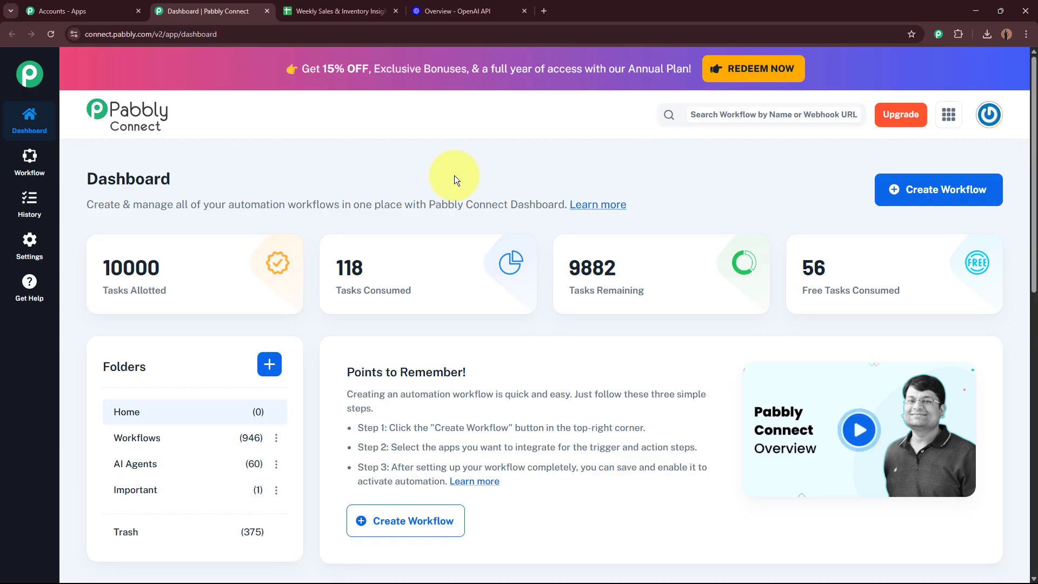
Step: Start a new workflow and name it AI Agent for Data Analysis and Report Automation
{"action": "left_click_drag", "start_coordinate": [366, 428], "coordinate": [653, 434]}
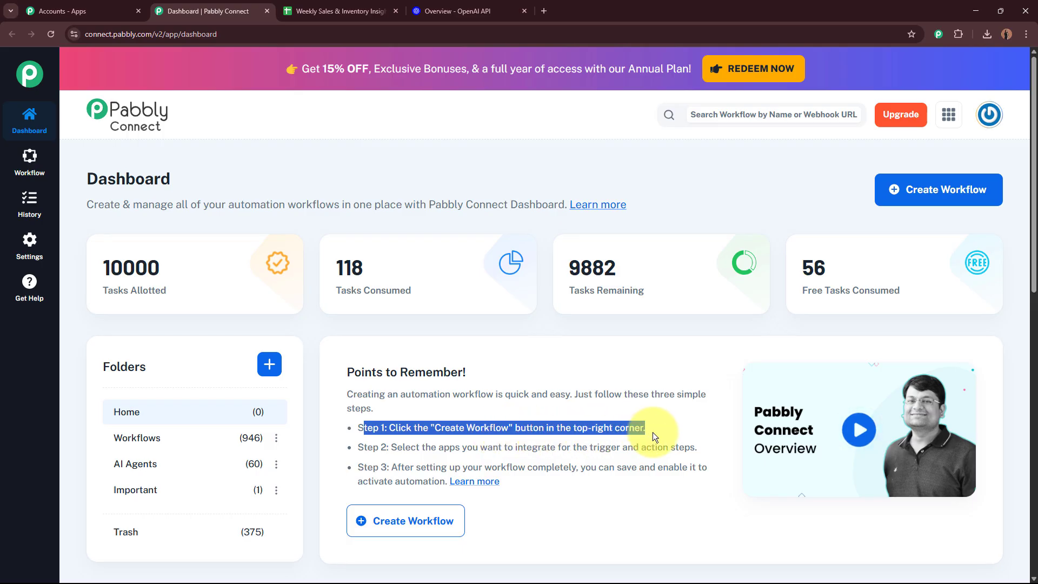
{"action": "left_click", "coordinate": [687, 423]}
{"action": "left_click", "coordinate": [924, 186]}
{"action": "left_click", "coordinate": [473, 275]}
{"action": "key", "text": "ctrl+a"}
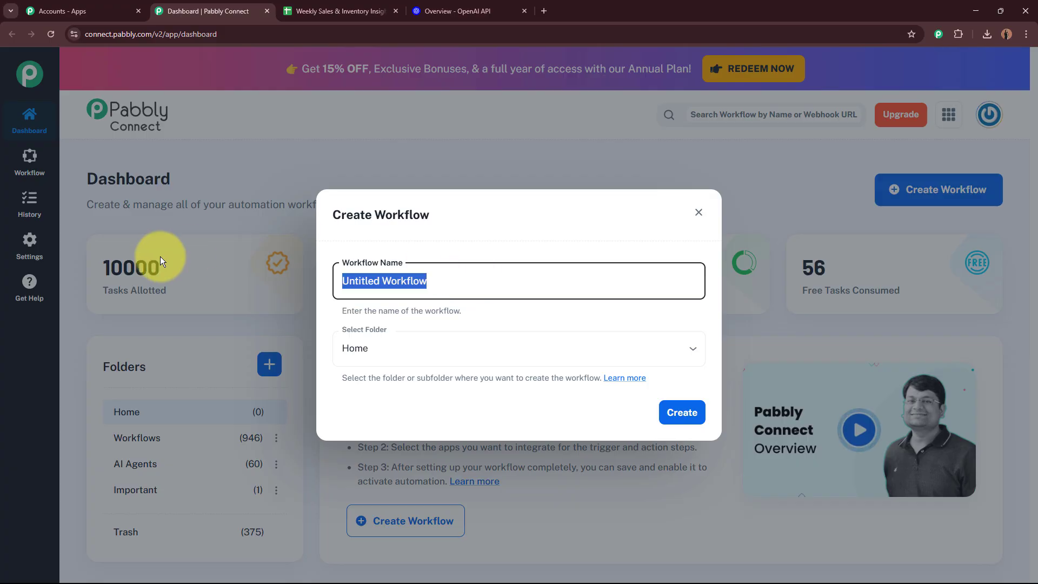
{"action": "key", "text": "BackSpace"}
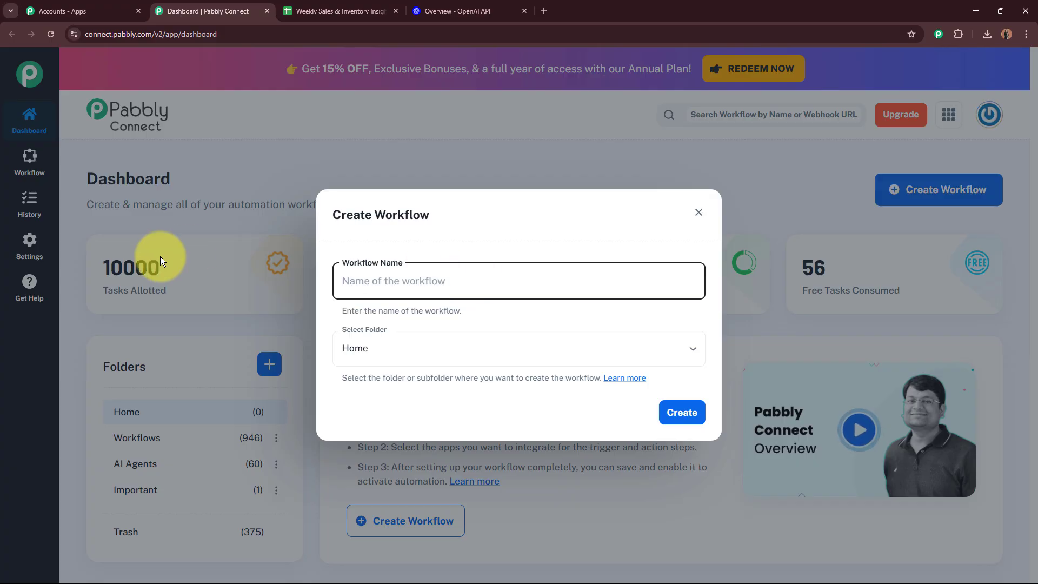
{"action": "type", "text": "AI Agent for Data Analysis and Report Automation"}
{"action": "left_click_drag", "start_coordinate": [374, 280], "coordinate": [621, 284]}
{"action": "left_click", "coordinate": [566, 312]}
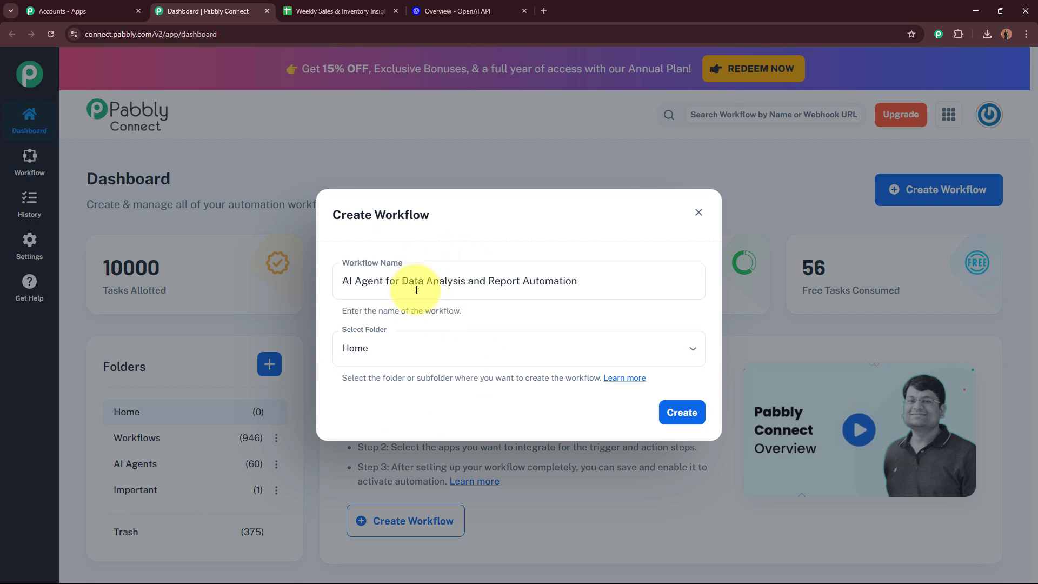
Step: Assign the new workflow to the AI Agents folder and create it
{"action": "left_click", "coordinate": [412, 348]}
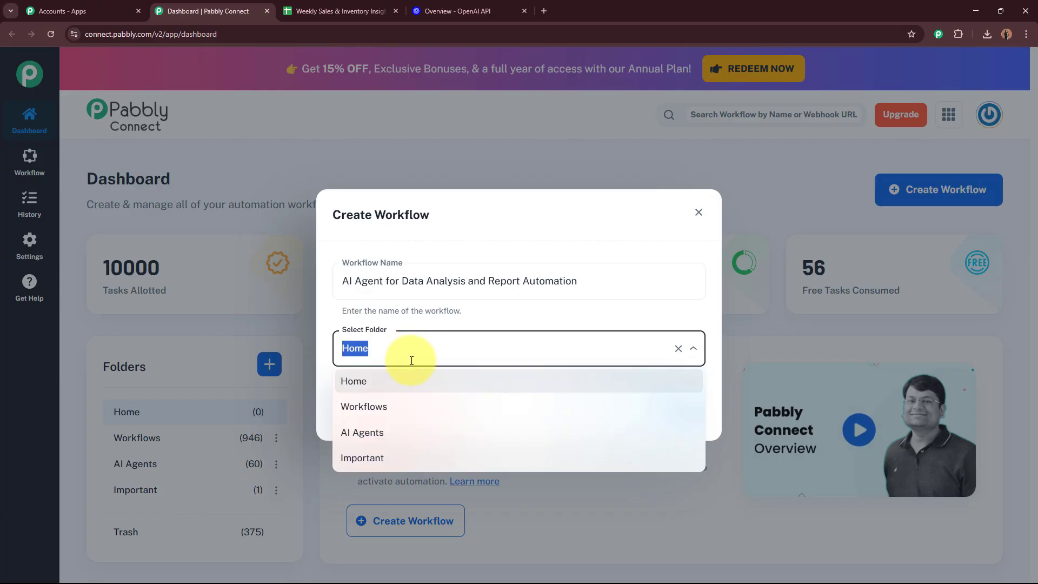
{"action": "left_click", "coordinate": [412, 433]}
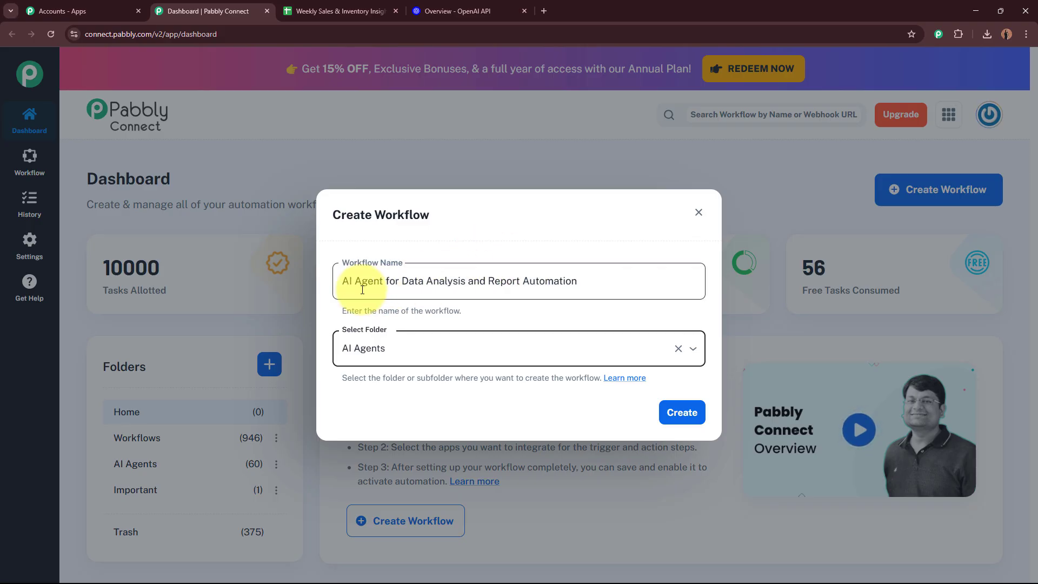
{"action": "left_click", "coordinate": [684, 414]}
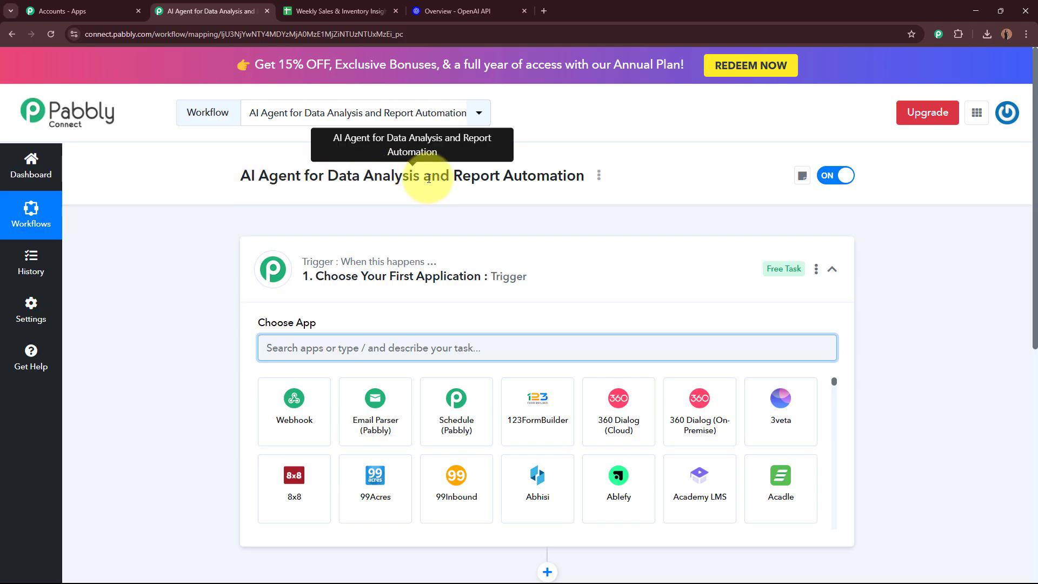
Step: Search the trigger apps for Google and choose Google Sheets as the workflow's trigger application
{"action": "left_click", "coordinate": [570, 293]}
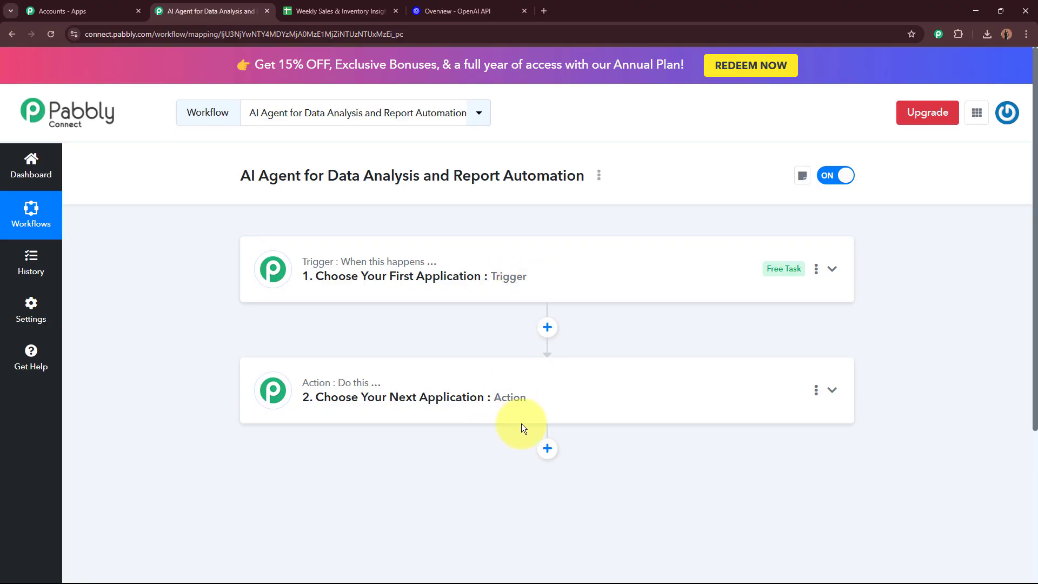
{"action": "left_click", "coordinate": [584, 262]}
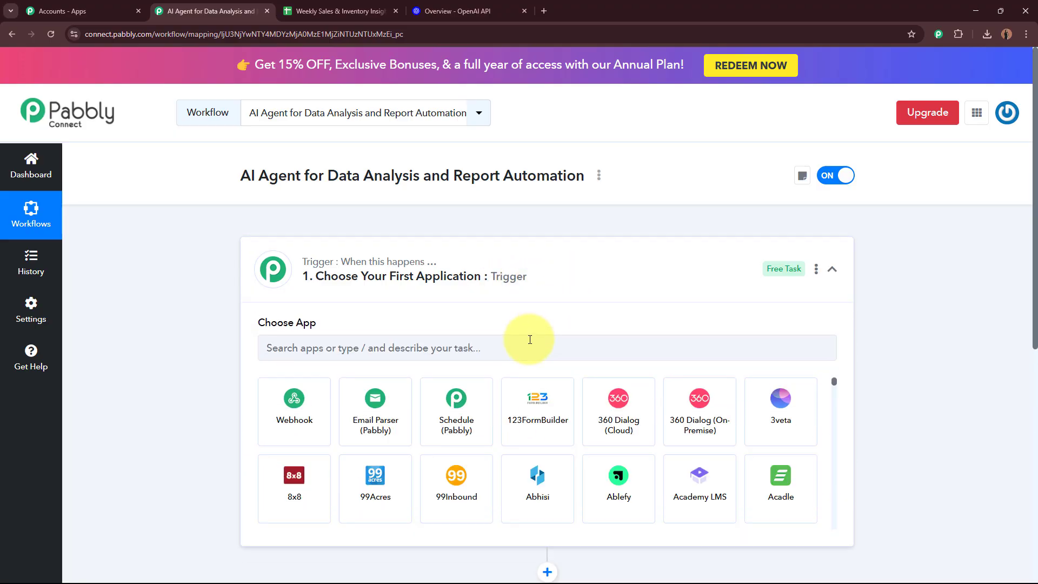
{"action": "type", "text": "G"}
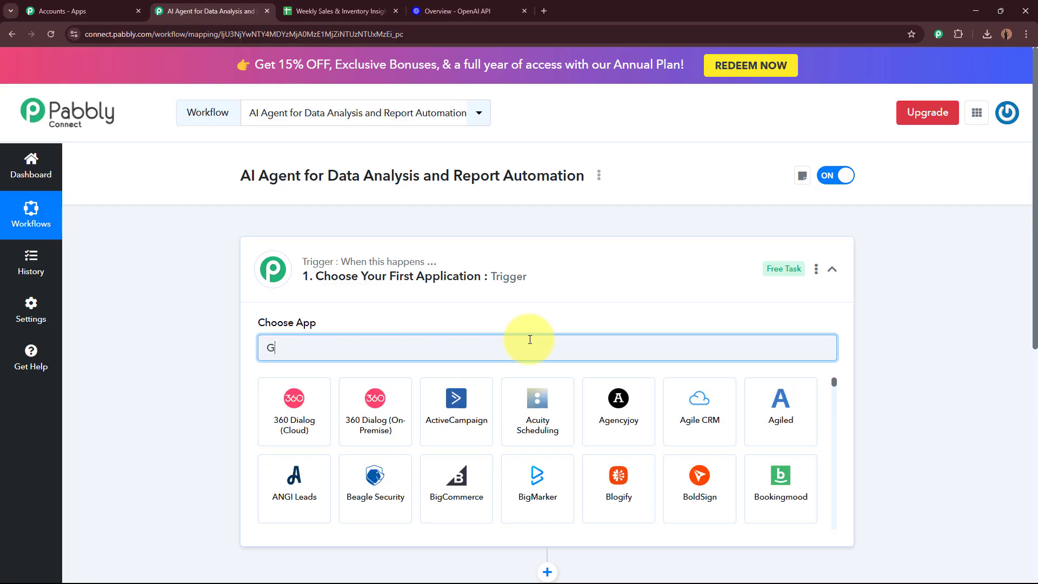
{"action": "type", "text": "oogle"}
{"action": "left_click", "coordinate": [538, 495]}
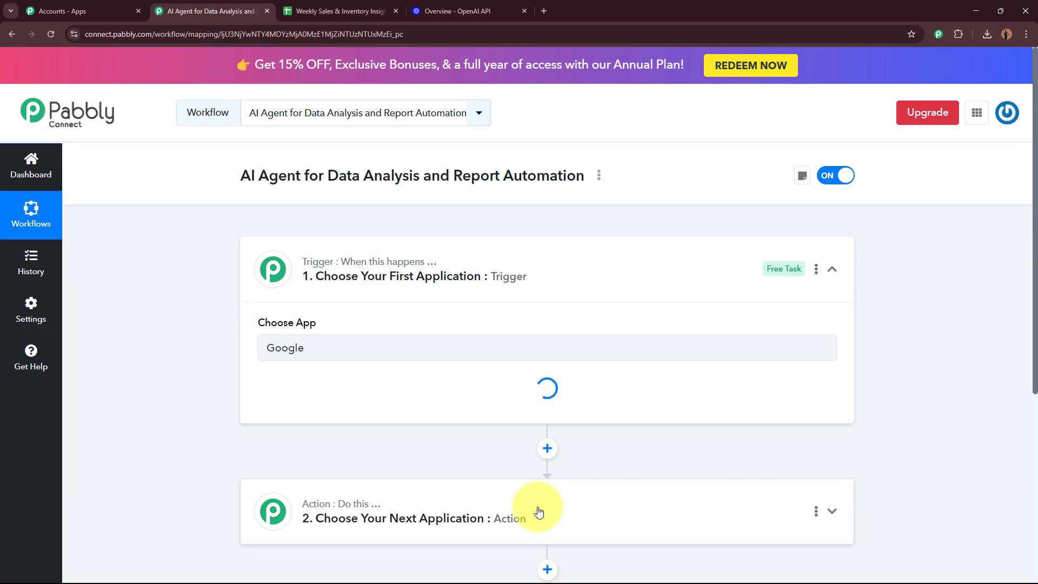
{"action": "left_click", "coordinate": [324, 10]}
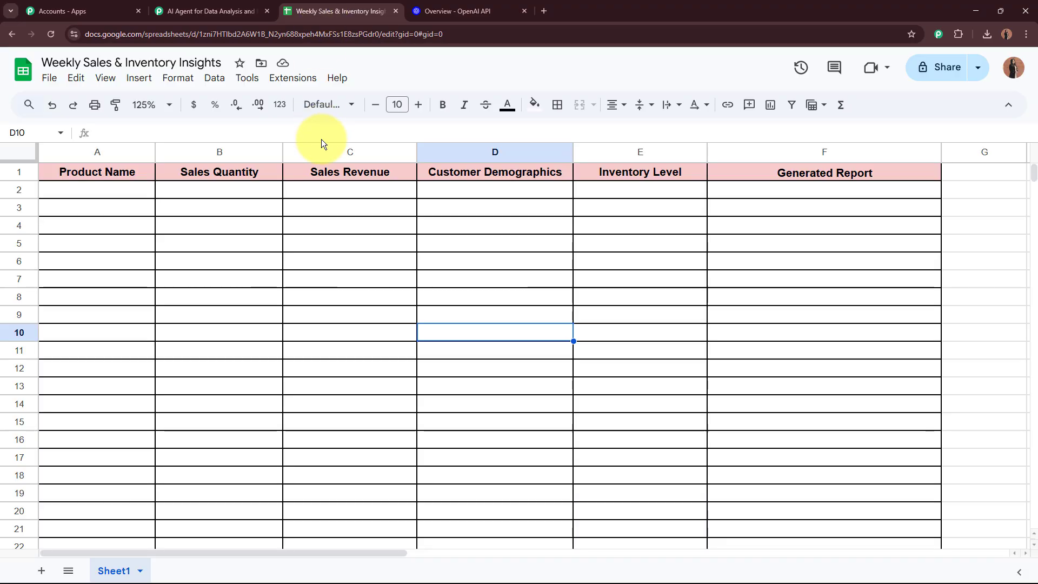
{"action": "left_click_drag", "start_coordinate": [134, 193], "coordinate": [183, 190]}
{"action": "left_click_drag", "start_coordinate": [270, 193], "coordinate": [620, 193]}
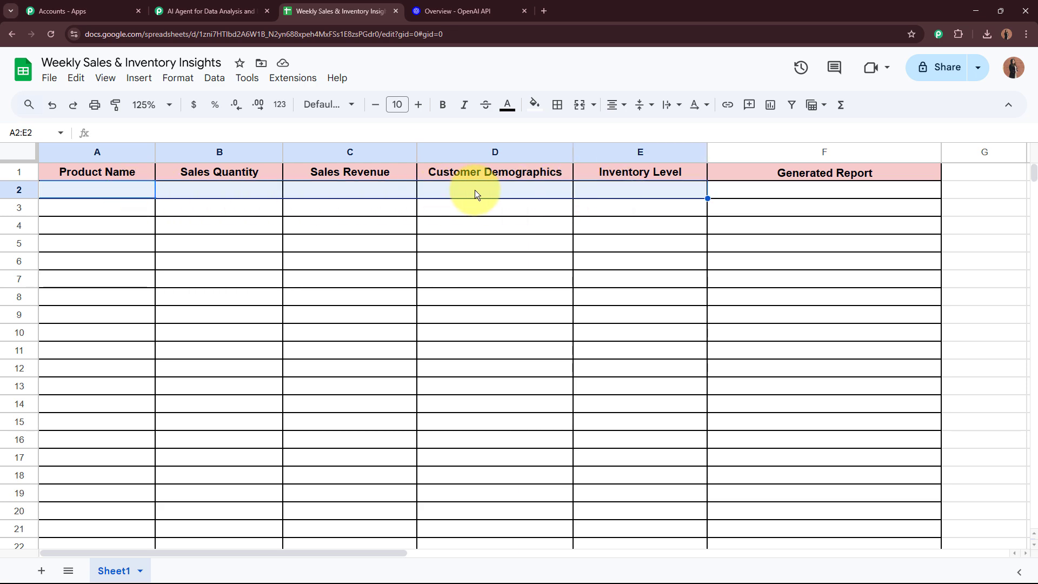
{"action": "left_click", "coordinate": [241, 10]}
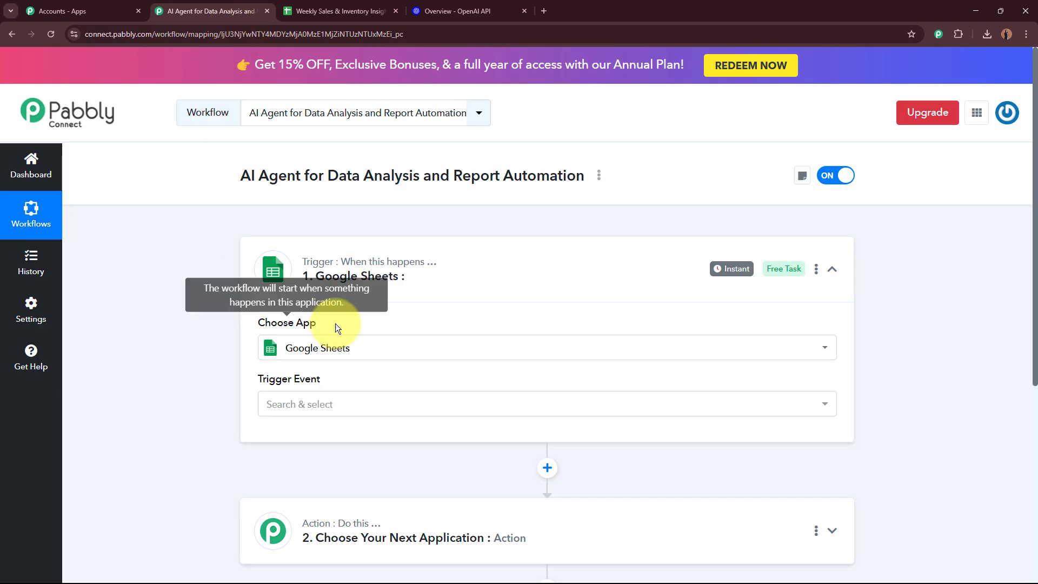
Step: Set the Google Sheets trigger event to New or Updated Spreadsheet Row and copy its webhook URL
{"action": "left_click", "coordinate": [370, 409]}
{"action": "left_click", "coordinate": [363, 475]}
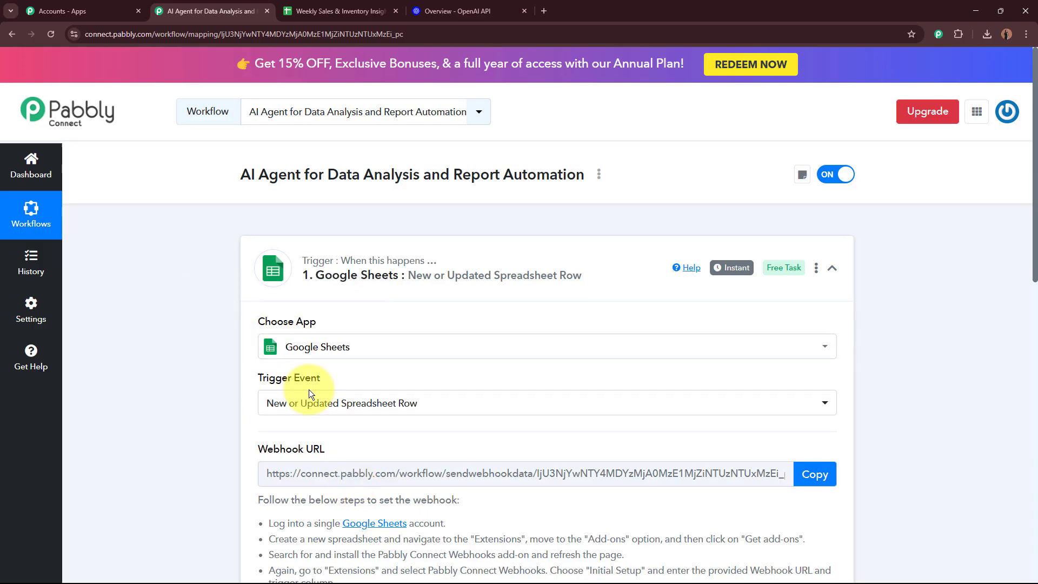
{"action": "scroll", "coordinate": [310, 389], "scroll_direction": "down", "scroll_amount": 3}
{"action": "left_click_drag", "start_coordinate": [259, 306], "coordinate": [325, 305]}
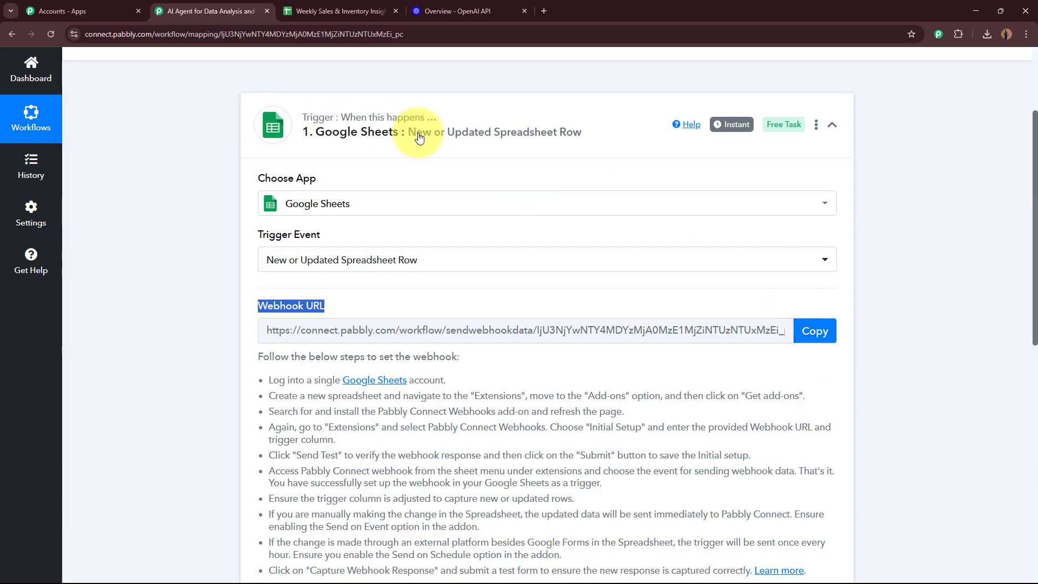
{"action": "scroll", "coordinate": [379, 133], "scroll_direction": "down", "scroll_amount": 3}
{"action": "left_click_drag", "start_coordinate": [336, 245], "coordinate": [890, 404]}
{"action": "left_click", "coordinate": [928, 360]}
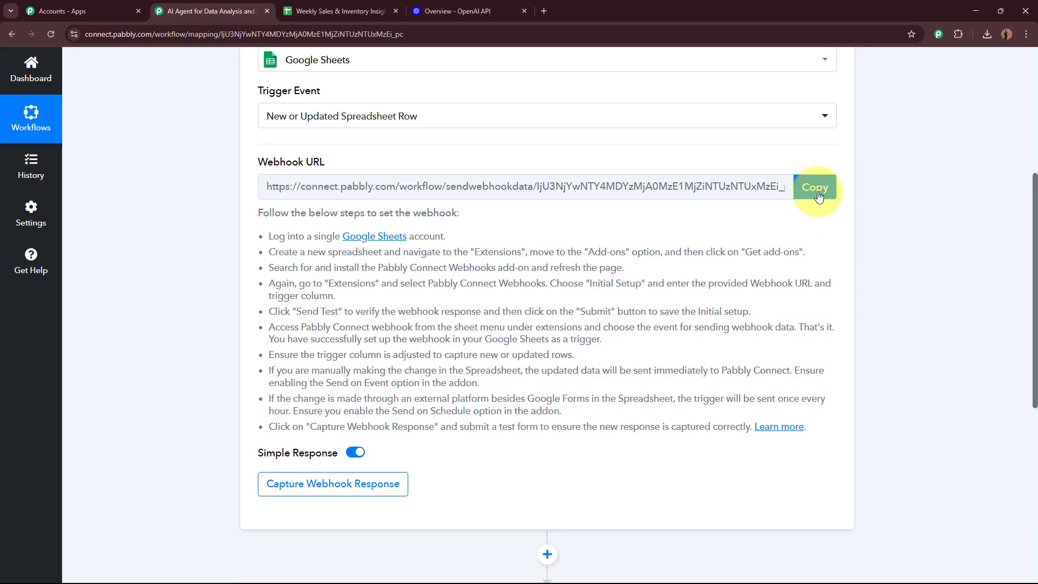
{"action": "left_click", "coordinate": [815, 187]}
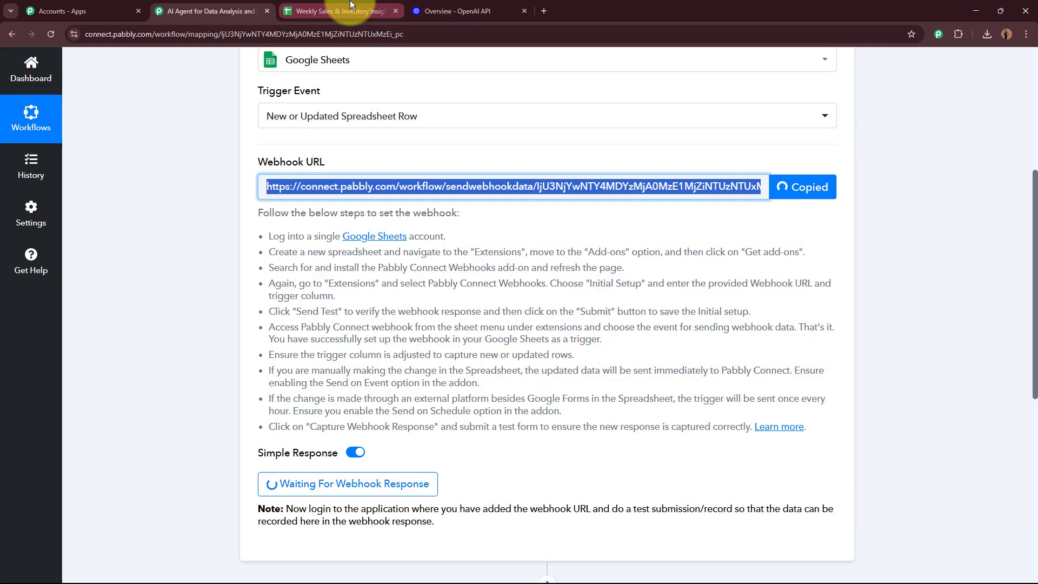
Step: Switch to the Weekly Sales & Inventory Insights spreadsheet and search the add-ons marketplace for Pabbly Connect Webhooks
{"action": "left_click", "coordinate": [351, 8]}
{"action": "left_click", "coordinate": [103, 191]}
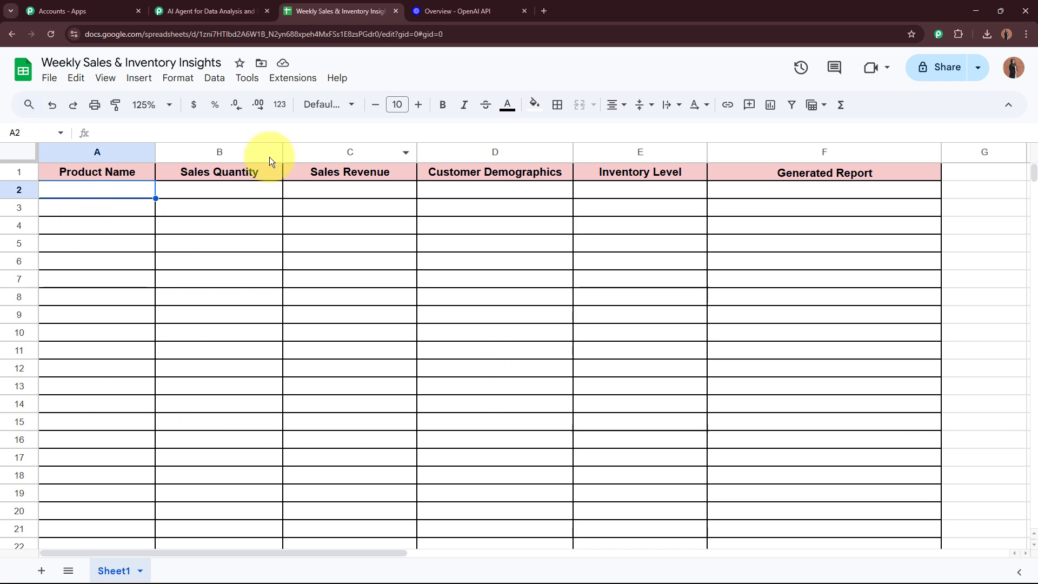
{"action": "left_click", "coordinate": [295, 79]}
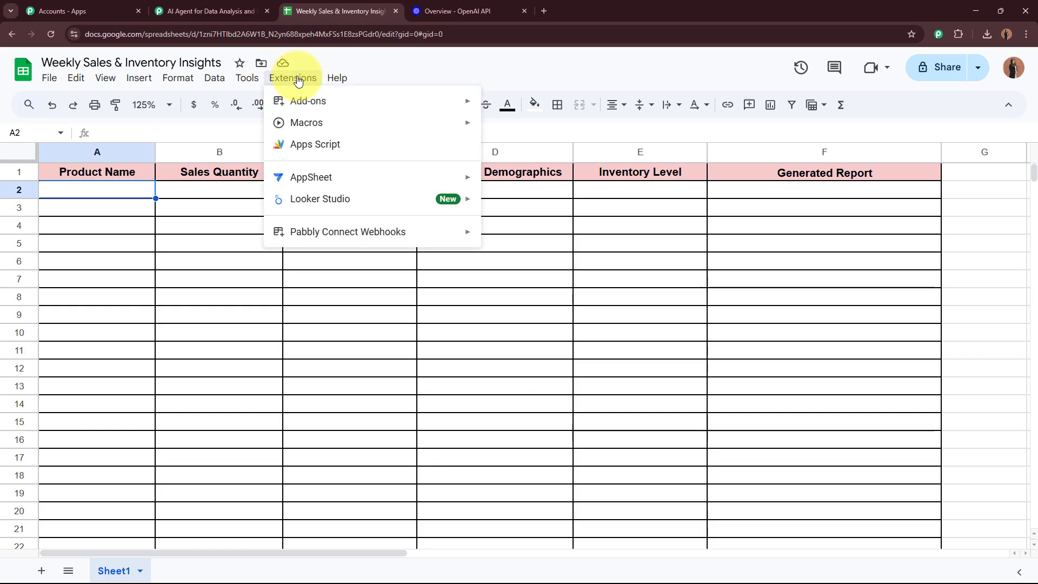
{"action": "mouse_move", "coordinate": [328, 103]}
{"action": "left_click", "coordinate": [502, 107]}
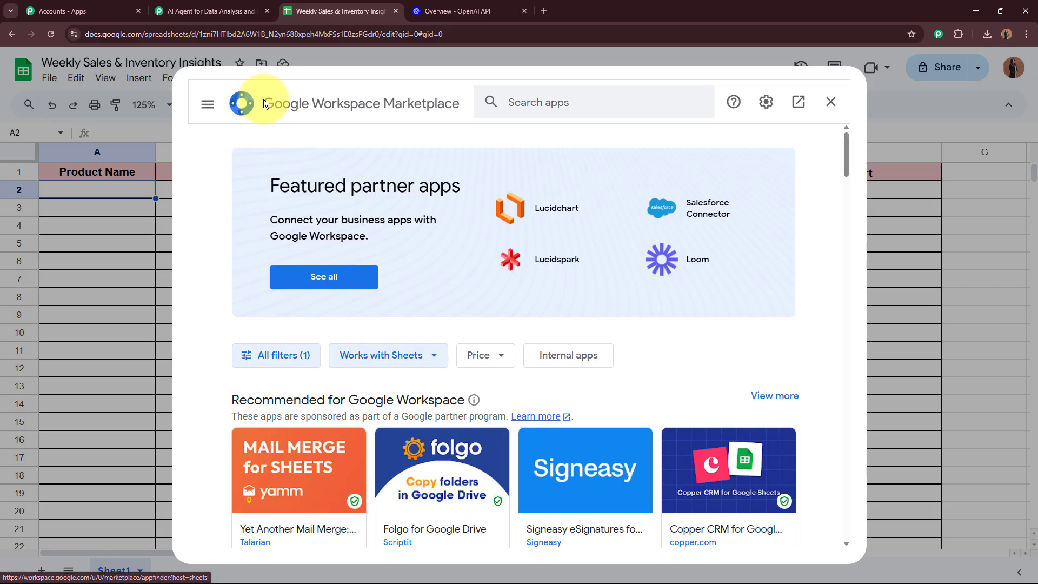
{"action": "left_click", "coordinate": [572, 101]}
{"action": "type", "text": "Pabbly"}
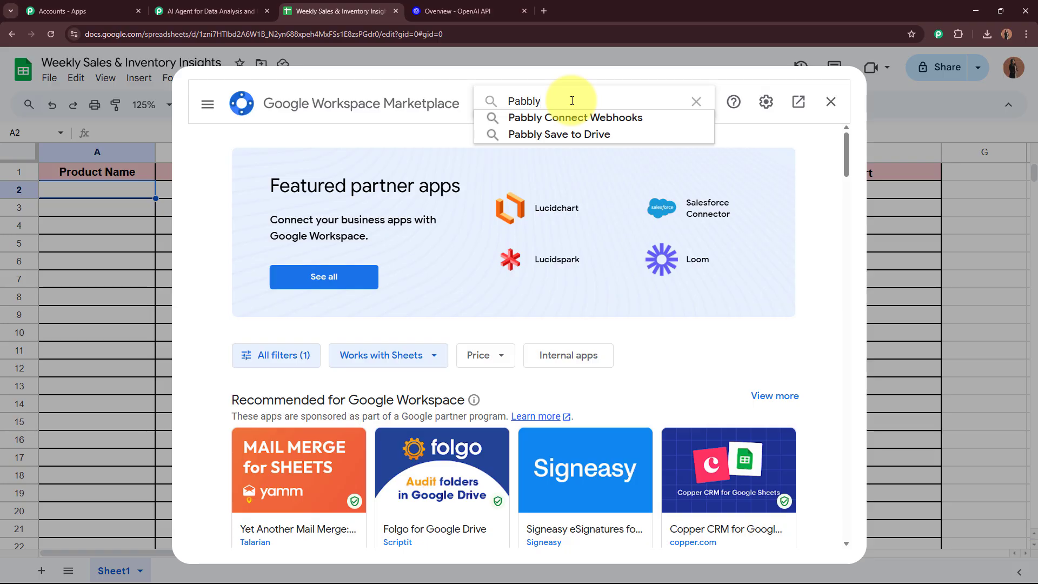
{"action": "left_click", "coordinate": [573, 117]}
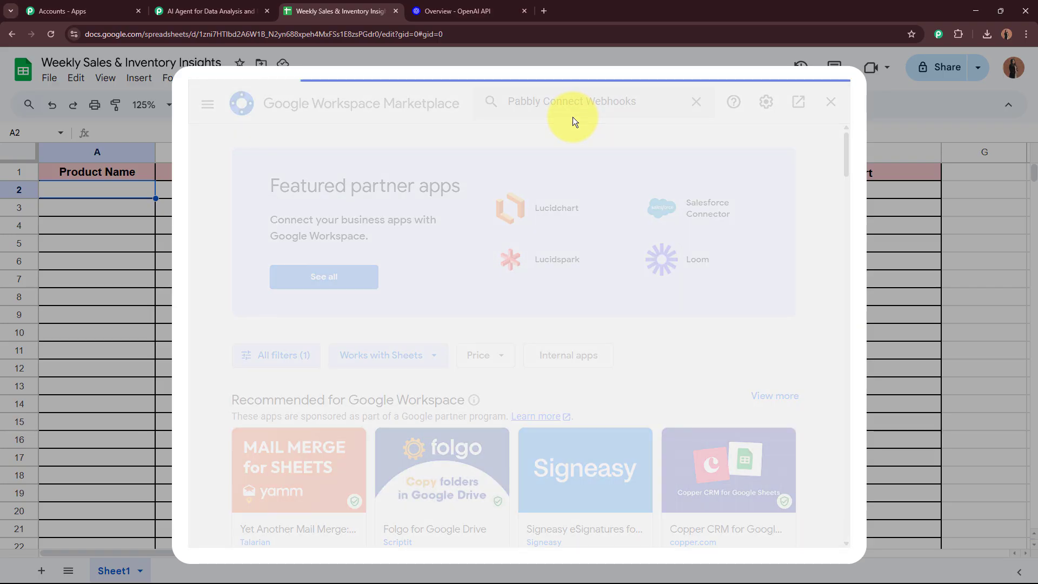
Step: Check the Pabbly Connect Webhooks add-on's listing in the marketplace, then return to the spreadsheet and reload it
{"action": "left_click", "coordinate": [300, 323]}
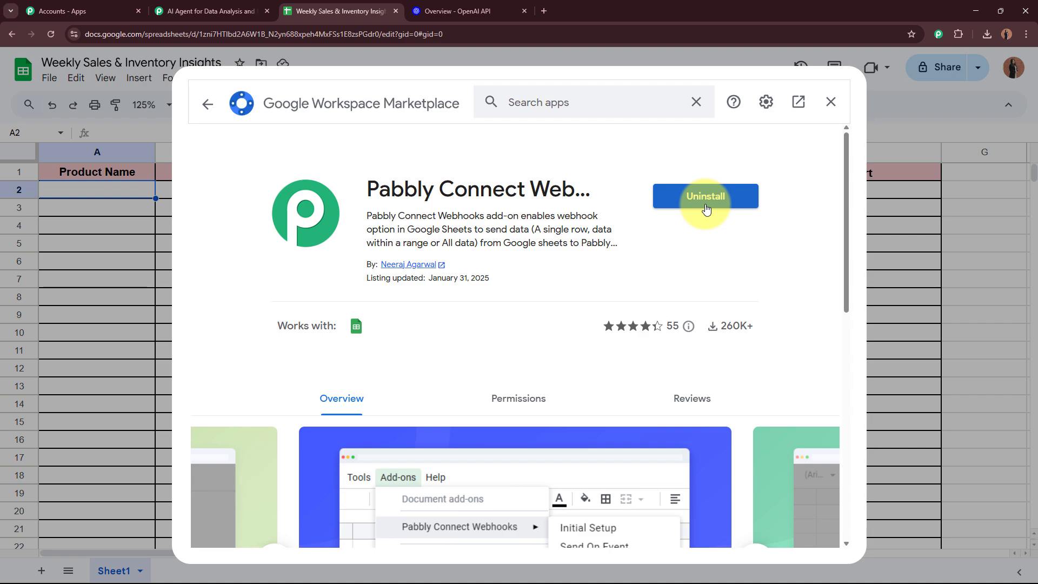
{"action": "left_click", "coordinate": [830, 102]}
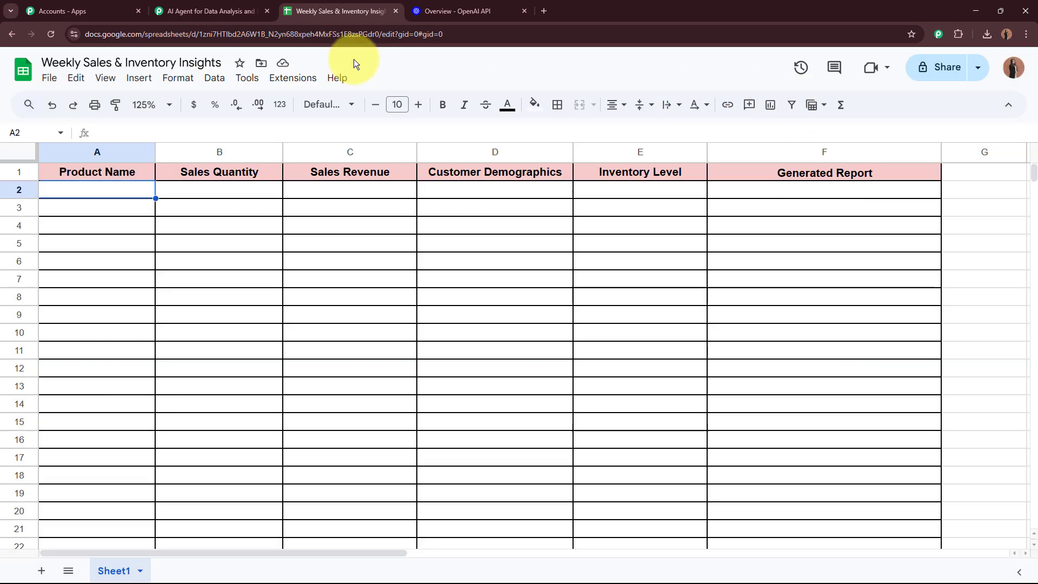
{"action": "left_click", "coordinate": [51, 34]}
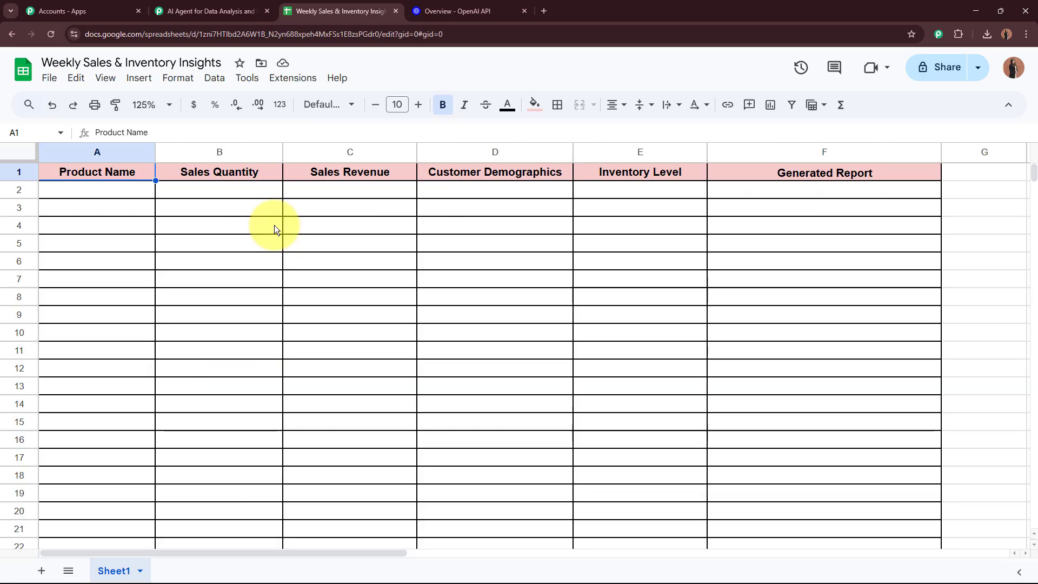
Step: Open the Pabbly Connect Webhooks initial setup for Sheet1 and paste the copied webhook URL
{"action": "left_click", "coordinate": [300, 76]}
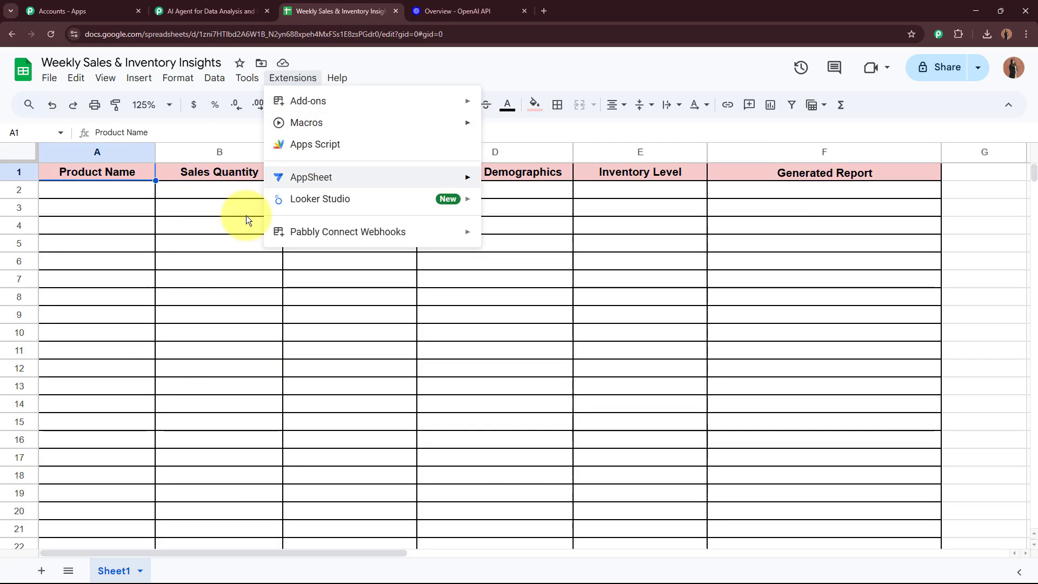
{"action": "mouse_move", "coordinate": [397, 240]}
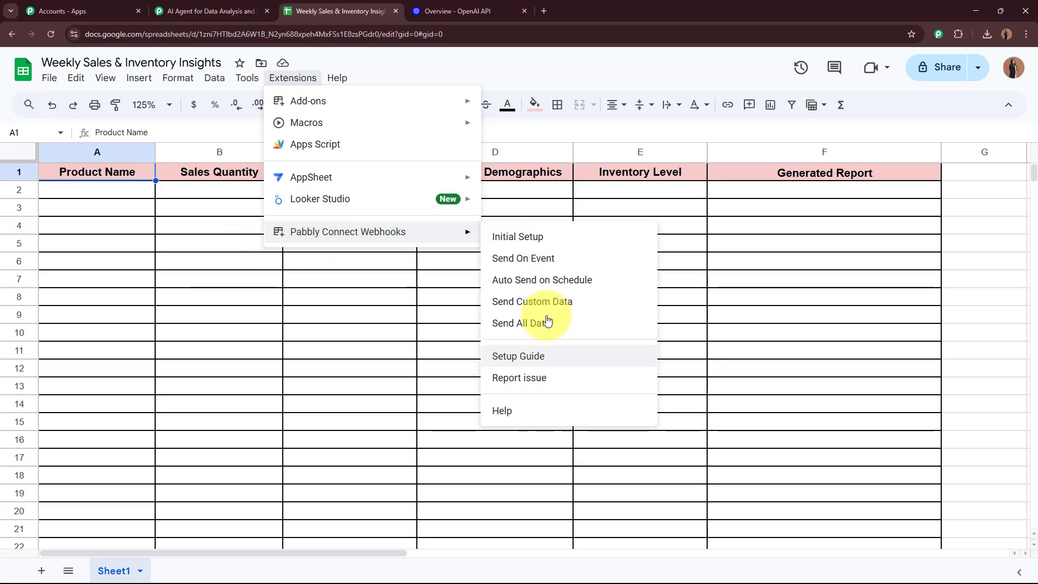
{"action": "left_click", "coordinate": [556, 242]}
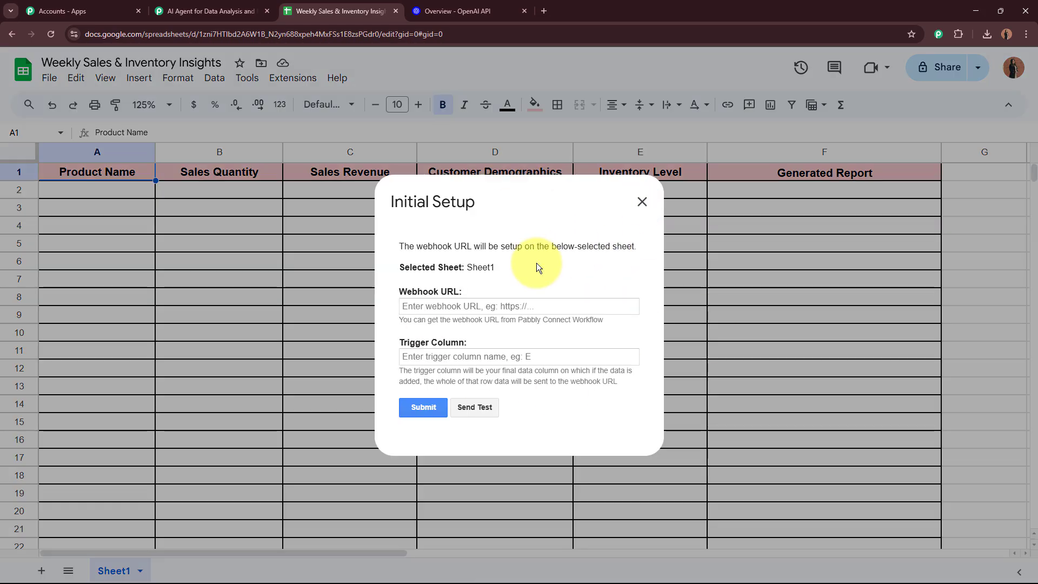
{"action": "left_click_drag", "start_coordinate": [403, 293], "coordinate": [460, 291]}
{"action": "left_click_drag", "start_coordinate": [401, 343], "coordinate": [447, 344]}
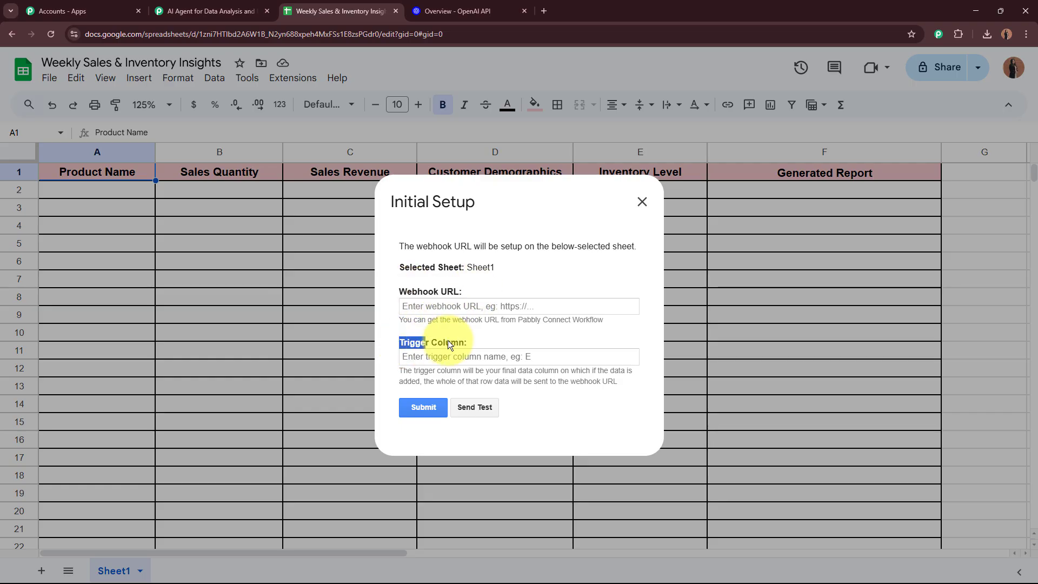
{"action": "left_click", "coordinate": [485, 306]}
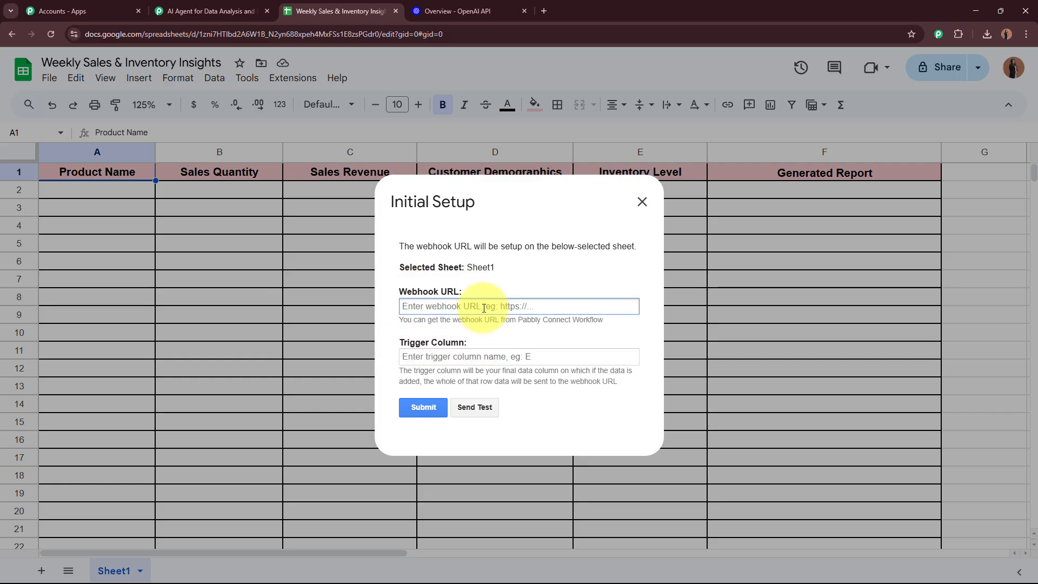
{"action": "key", "text": "ctrl+v"}
{"action": "left_click", "coordinate": [523, 334]}
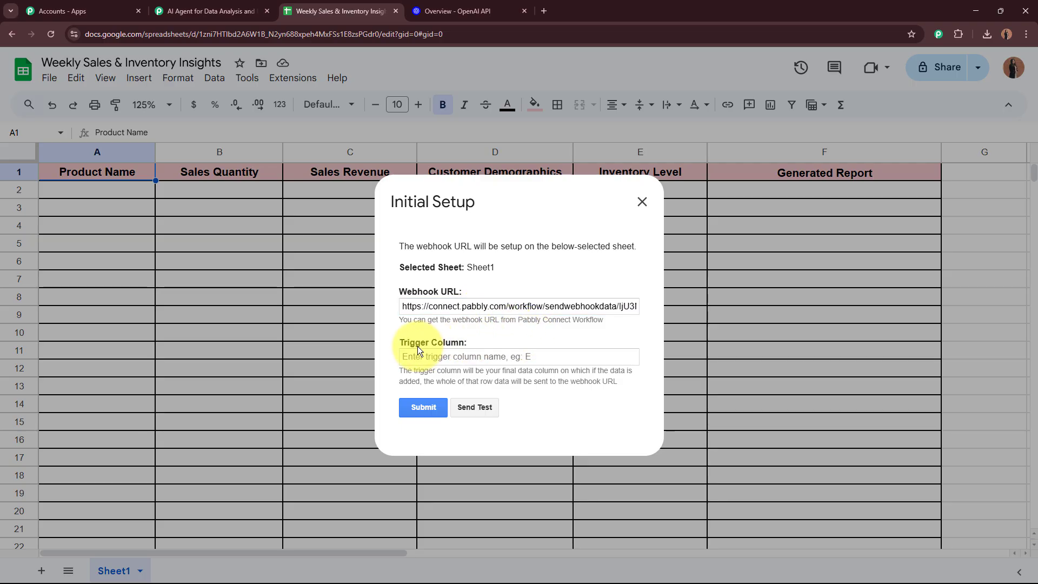
Step: Set the webhook's trigger column to E and submit the initial setup
{"action": "left_click_drag", "start_coordinate": [400, 372], "coordinate": [616, 397]}
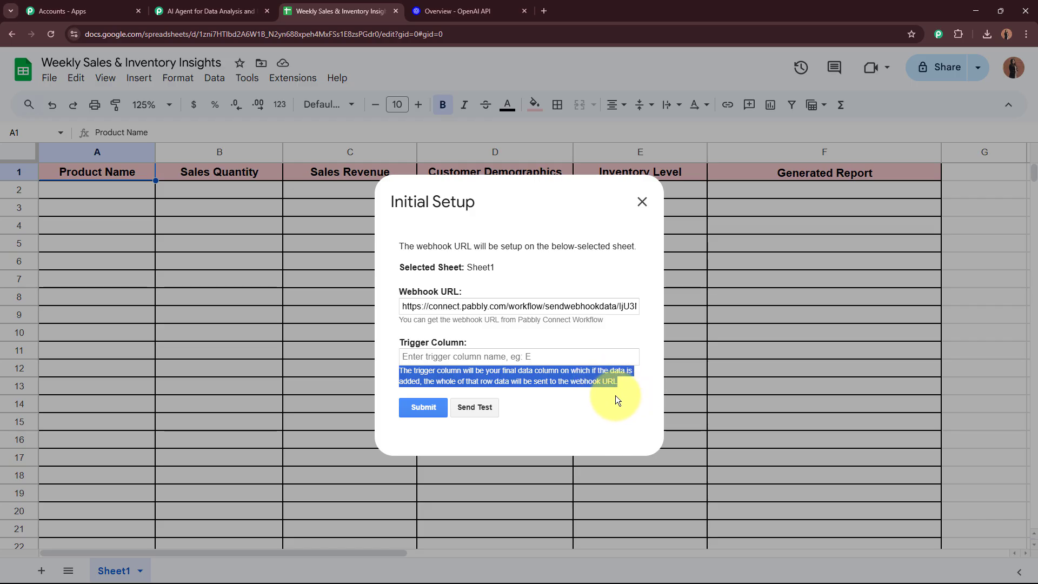
{"action": "left_click", "coordinate": [609, 400]}
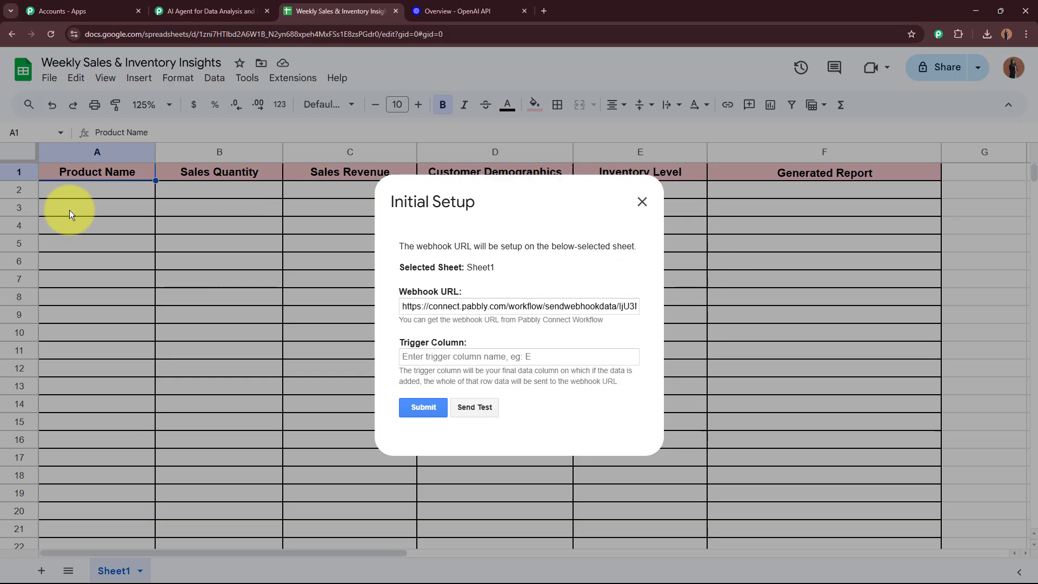
{"action": "left_click", "coordinate": [445, 358]}
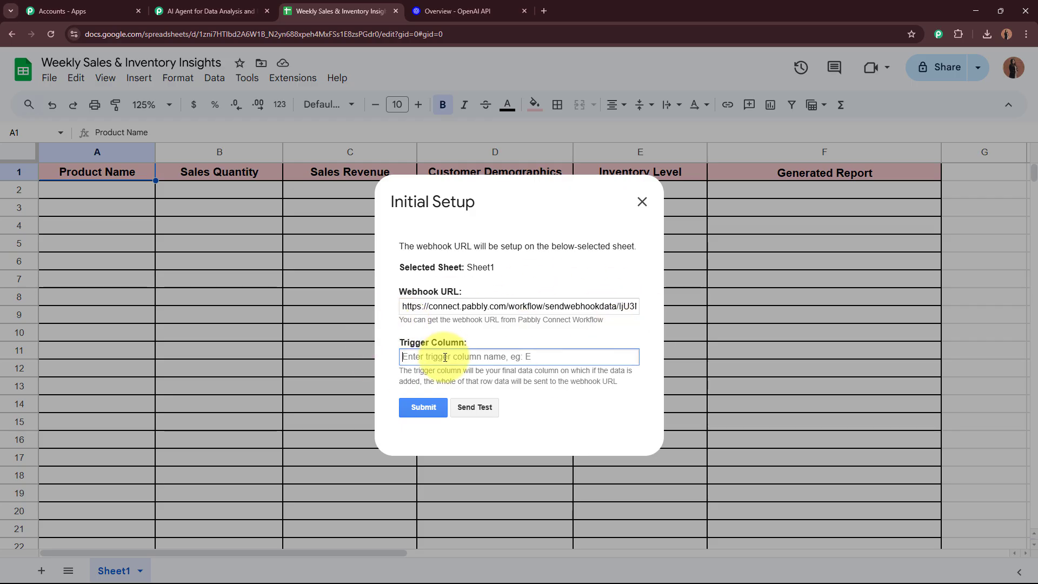
{"action": "type", "text": "E"}
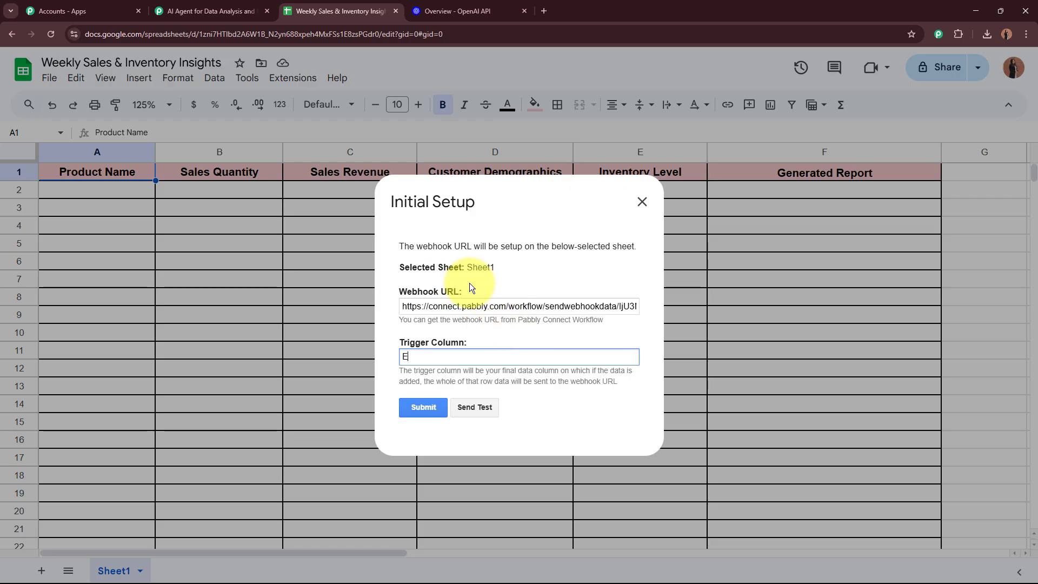
{"action": "left_click", "coordinate": [436, 406]}
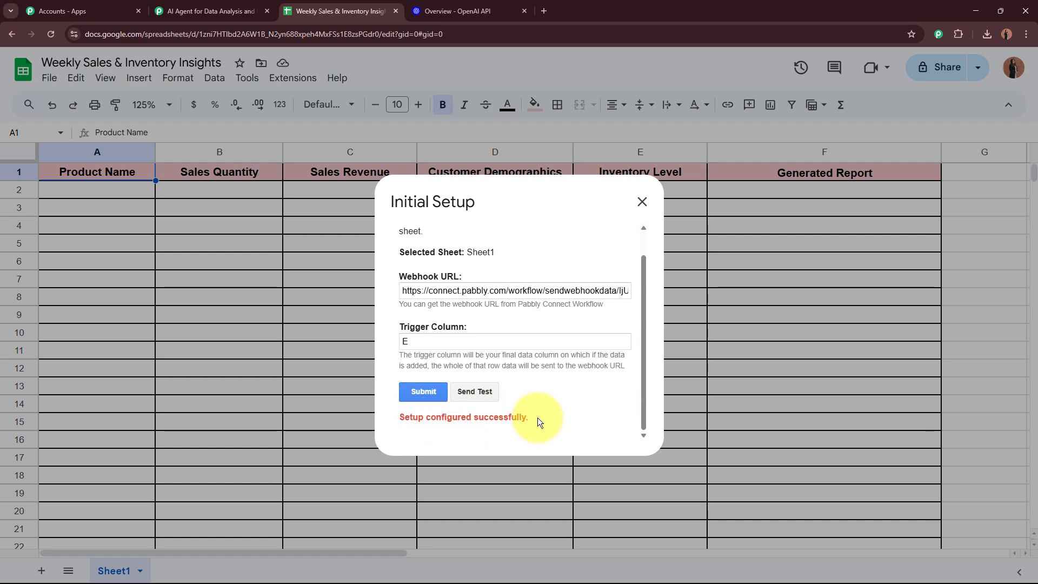
{"action": "left_click", "coordinate": [642, 202]}
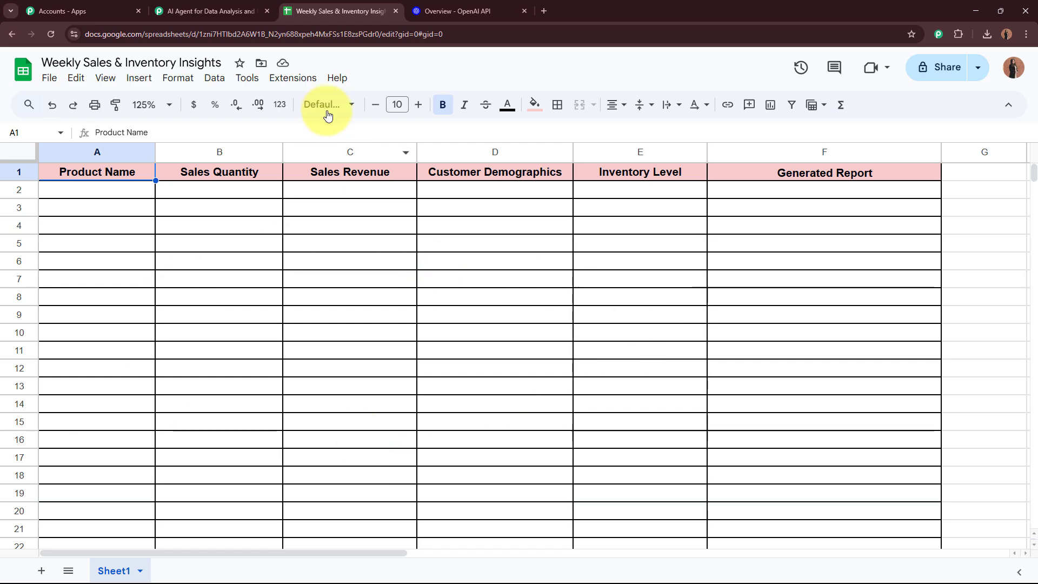
Step: Enable Send On Event for the Pabbly Connect Webhooks add-on and check that the option is ticked
{"action": "left_click", "coordinate": [294, 78]}
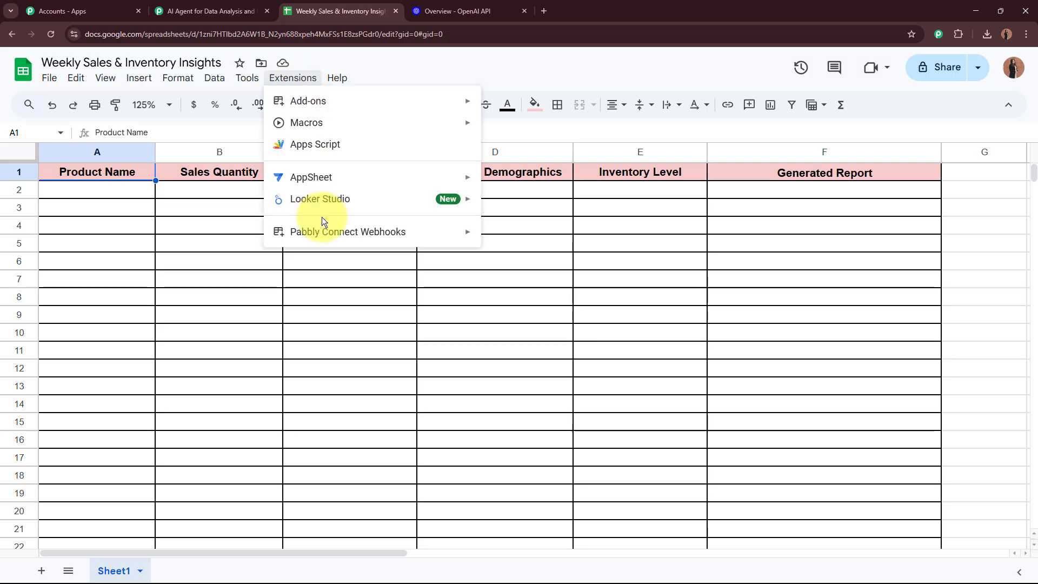
{"action": "mouse_move", "coordinate": [325, 232]}
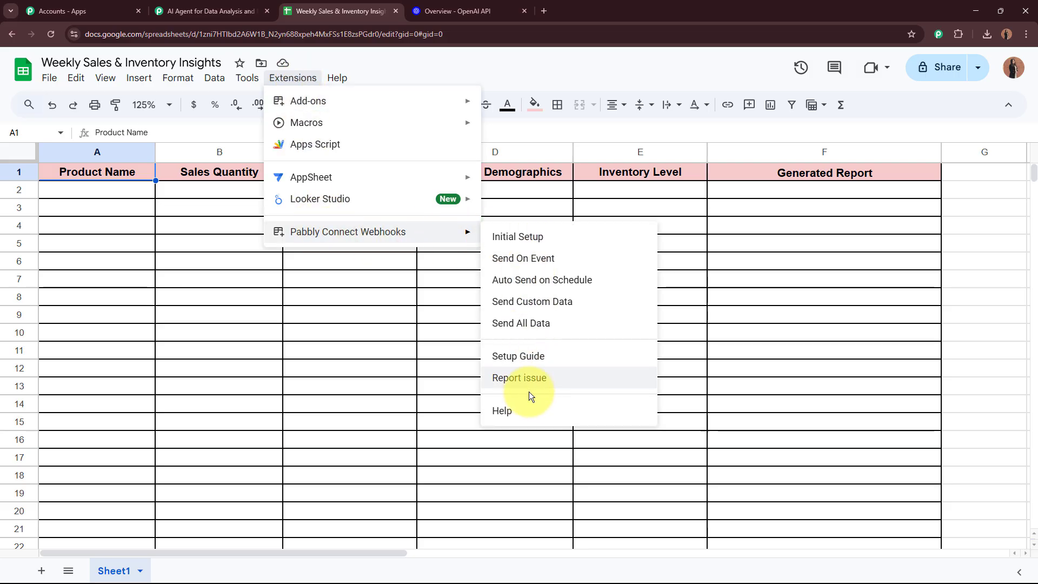
{"action": "left_click", "coordinate": [534, 266]}
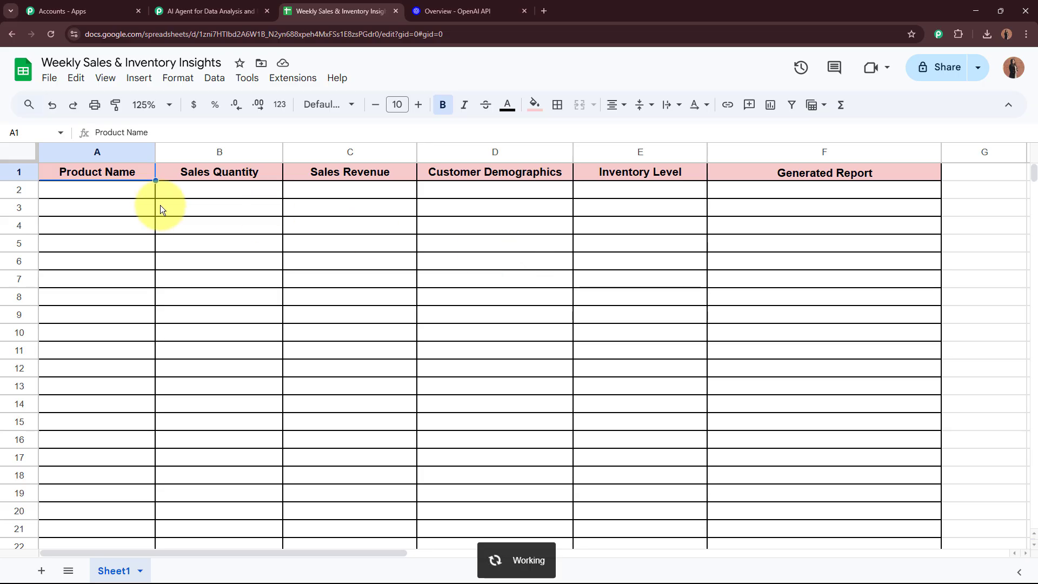
{"action": "left_click_drag", "start_coordinate": [141, 197], "coordinate": [616, 208]}
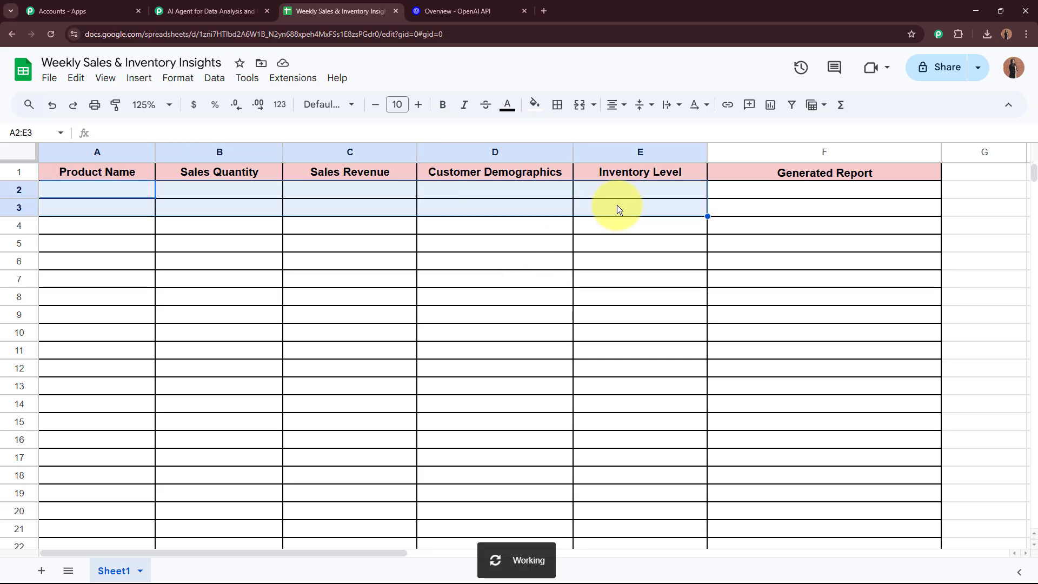
{"action": "left_click", "coordinate": [292, 78]}
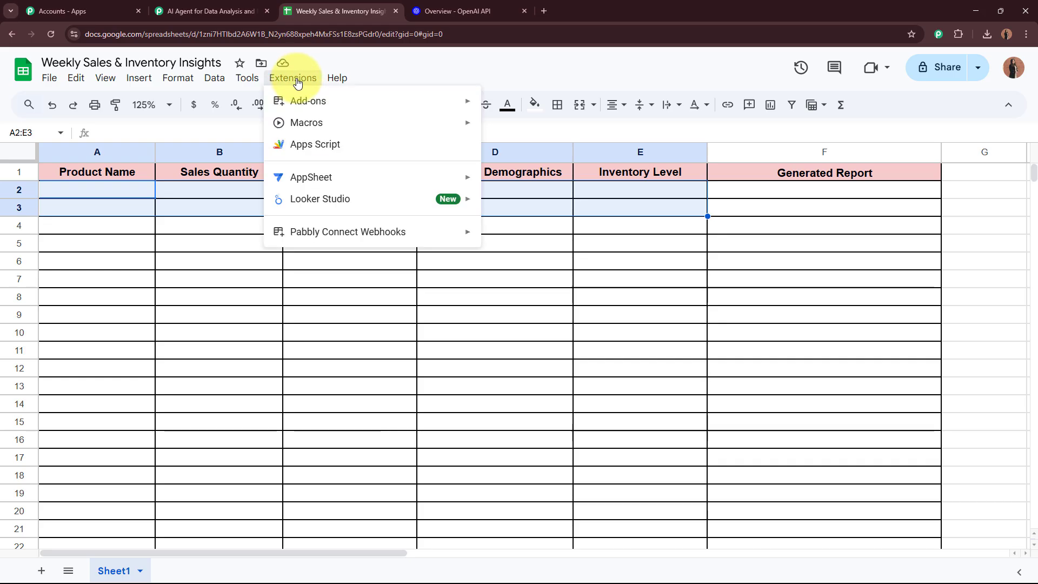
{"action": "mouse_move", "coordinate": [318, 232]}
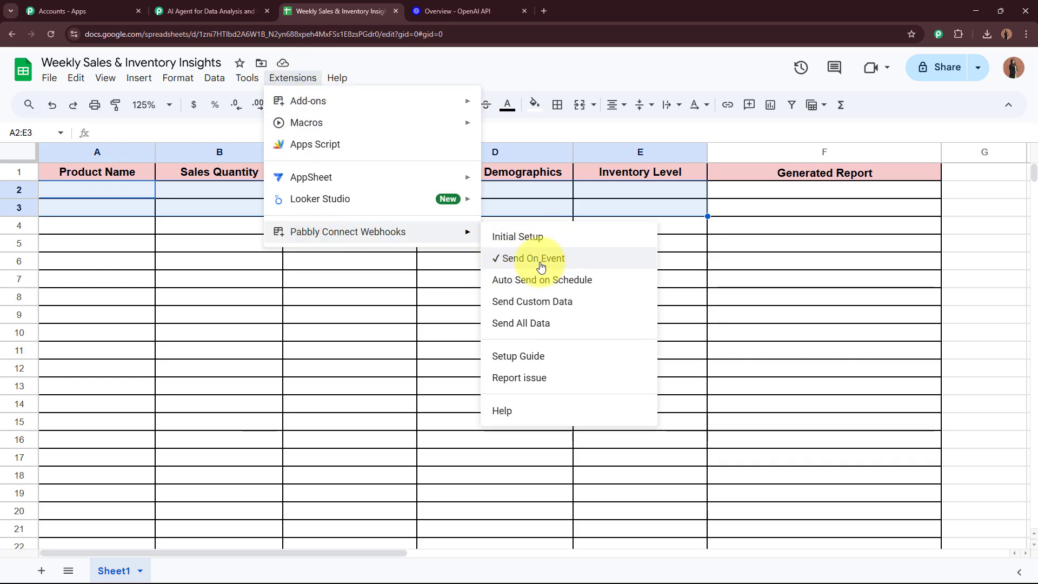
{"action": "left_click", "coordinate": [378, 265]}
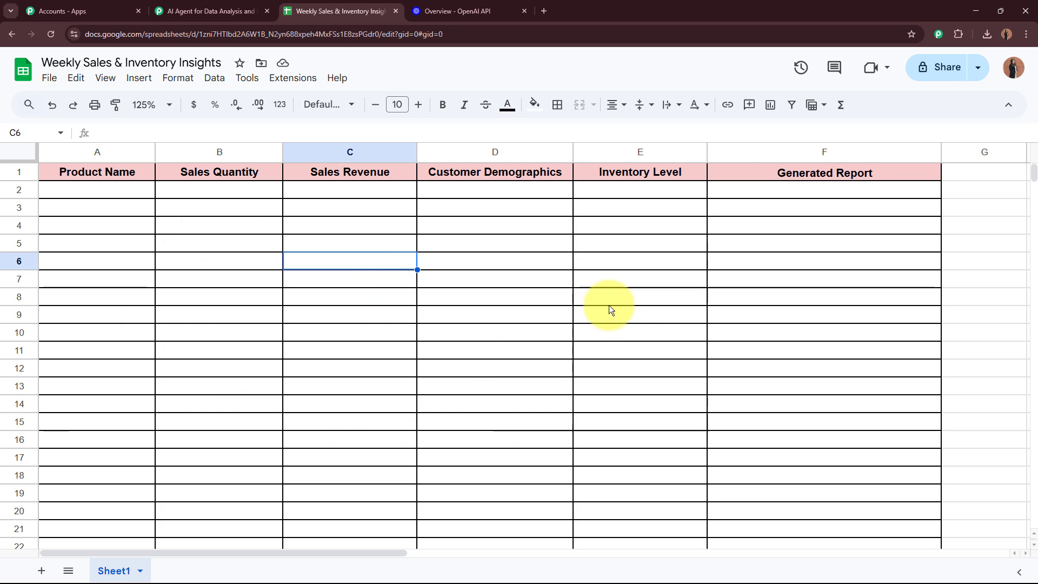
Step: Switch to the Pabbly Connect workflow and check the Google Sheets trigger's webhook response status, comparing with the spreadsheet's row 2
{"action": "left_click", "coordinate": [184, 10]}
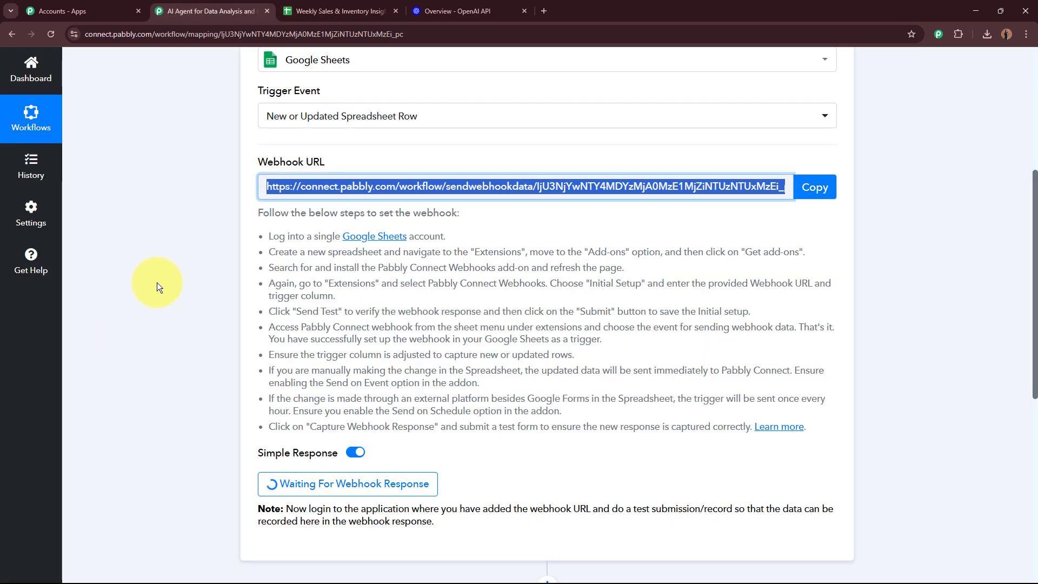
{"action": "scroll", "coordinate": [157, 286], "scroll_direction": "down", "scroll_amount": 3}
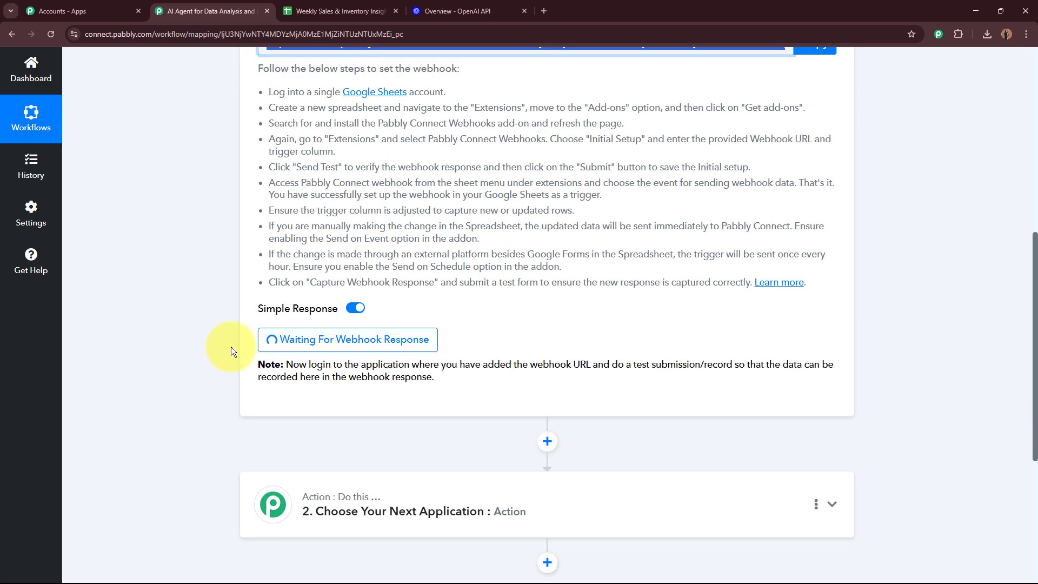
{"action": "scroll", "coordinate": [446, 349], "scroll_direction": "down", "scroll_amount": 2}
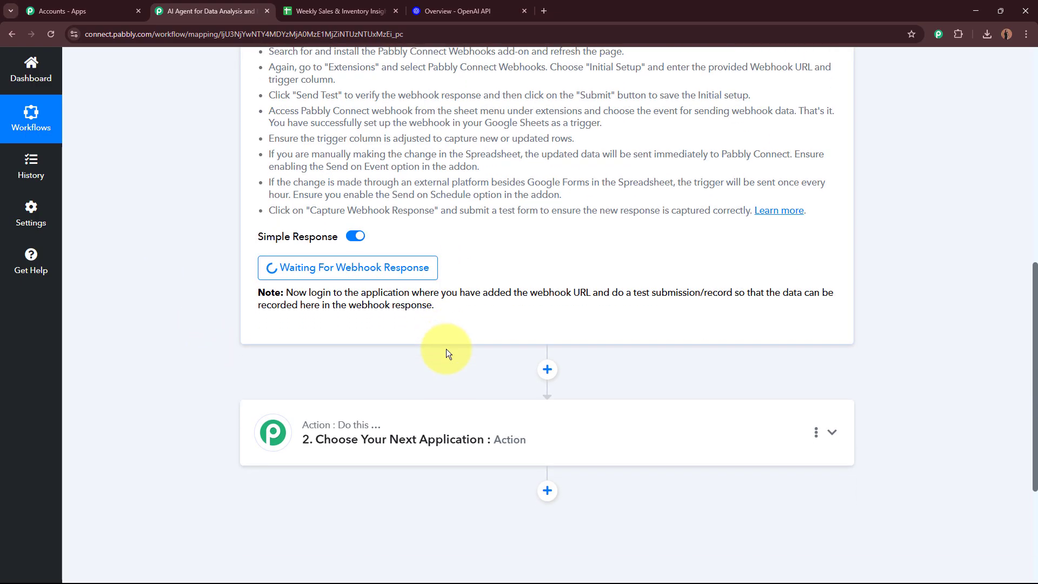
{"action": "scroll", "coordinate": [295, 215], "scroll_direction": "up", "scroll_amount": 10}
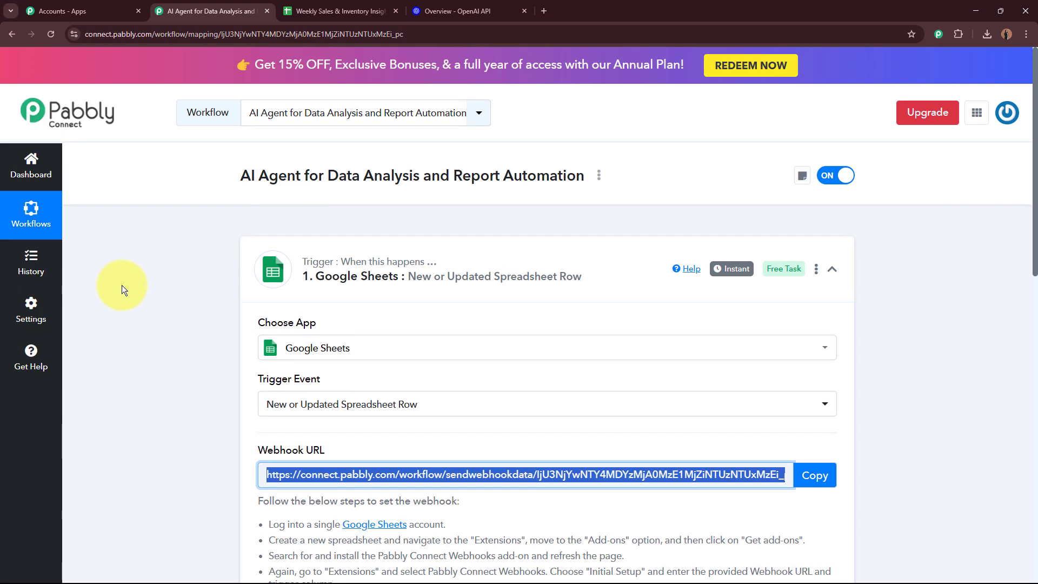
{"action": "left_click", "coordinate": [313, 12]}
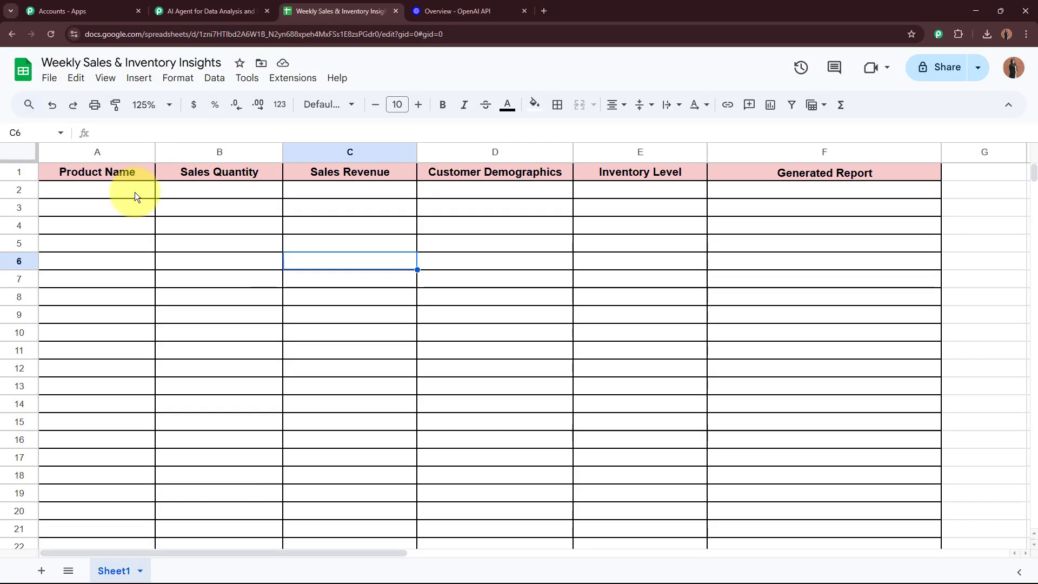
{"action": "left_click_drag", "start_coordinate": [89, 194], "coordinate": [625, 191]}
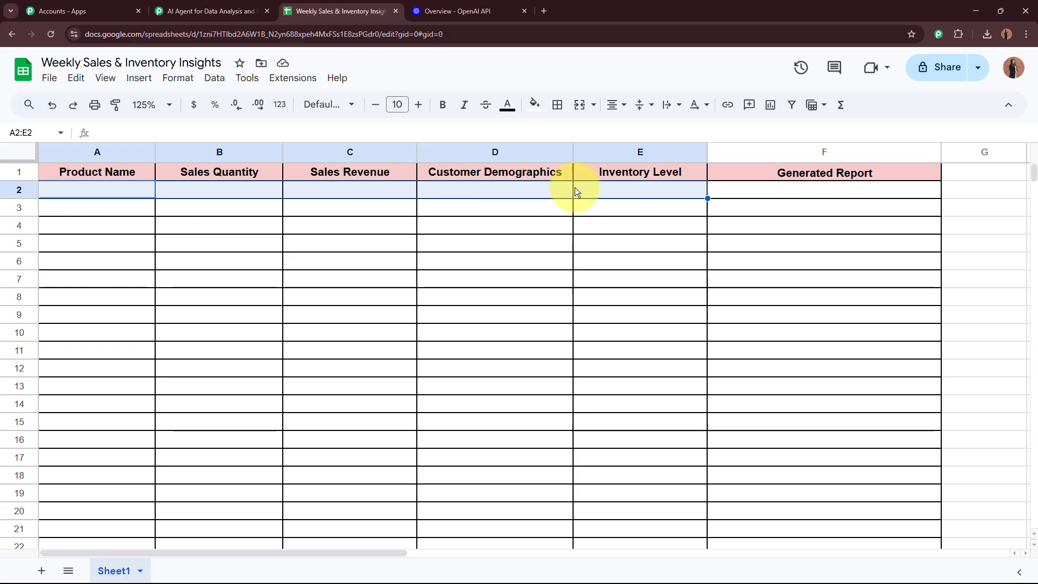
{"action": "left_click", "coordinate": [174, 11]}
{"action": "scroll", "coordinate": [133, 325], "scroll_direction": "down", "scroll_amount": 5}
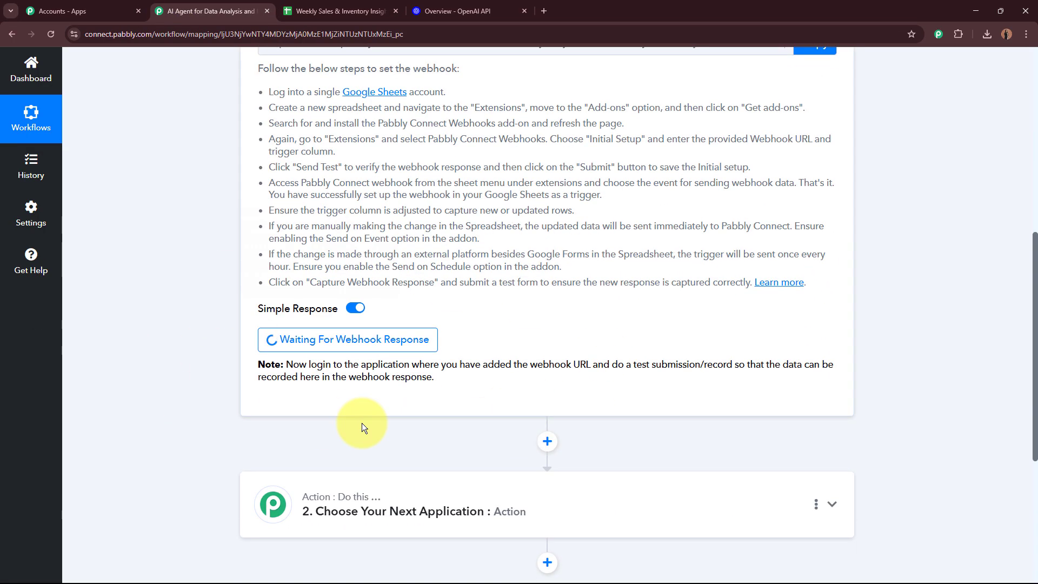
{"action": "scroll", "coordinate": [410, 247], "scroll_direction": "up", "scroll_amount": 1}
{"action": "scroll", "coordinate": [410, 248], "scroll_direction": "up", "scroll_amount": 5}
Step: Switch back to the spreadsheet and review the test record in row 2, from Product Name through Inventory Level
{"action": "left_click", "coordinate": [320, 11]}
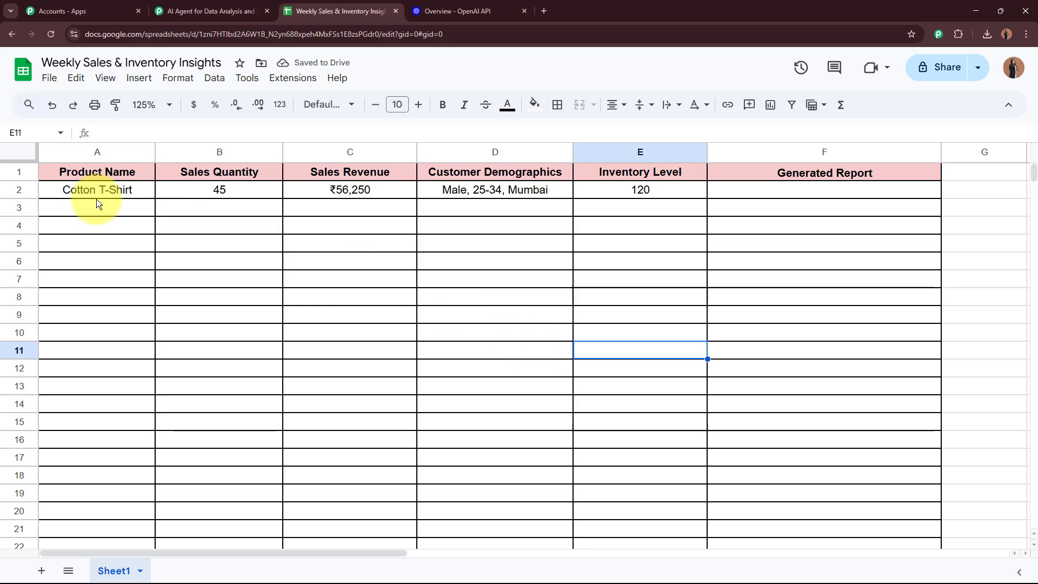
{"action": "left_click", "coordinate": [112, 193]}
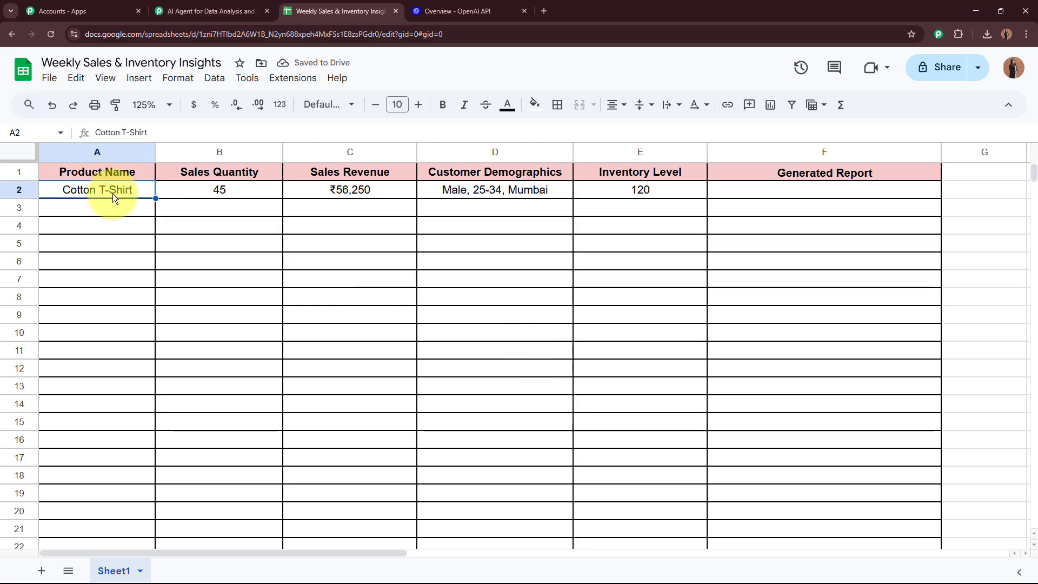
{"action": "left_click", "coordinate": [258, 196]}
{"action": "left_click", "coordinate": [388, 193]}
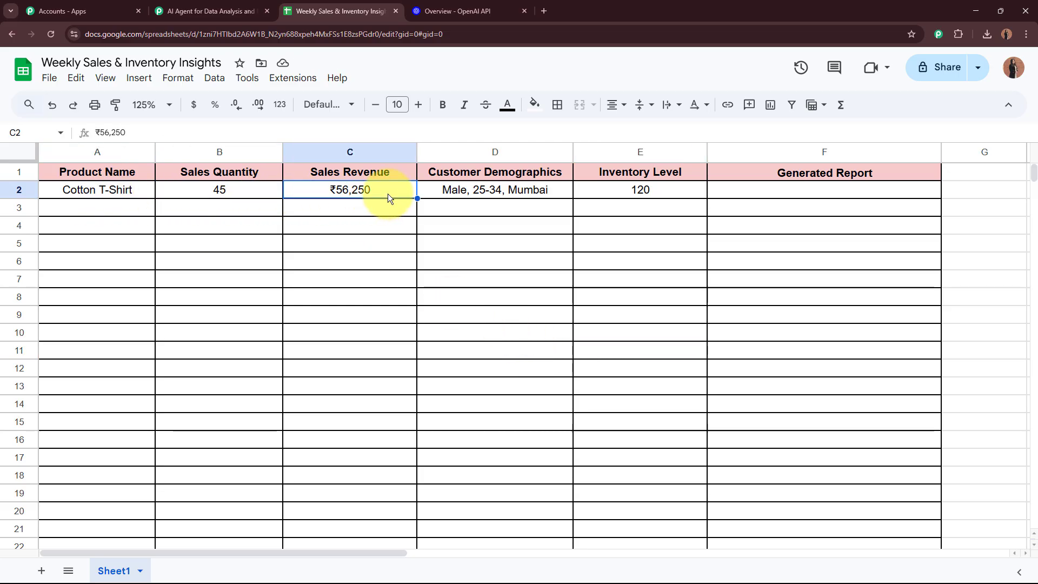
{"action": "left_click", "coordinate": [517, 187]}
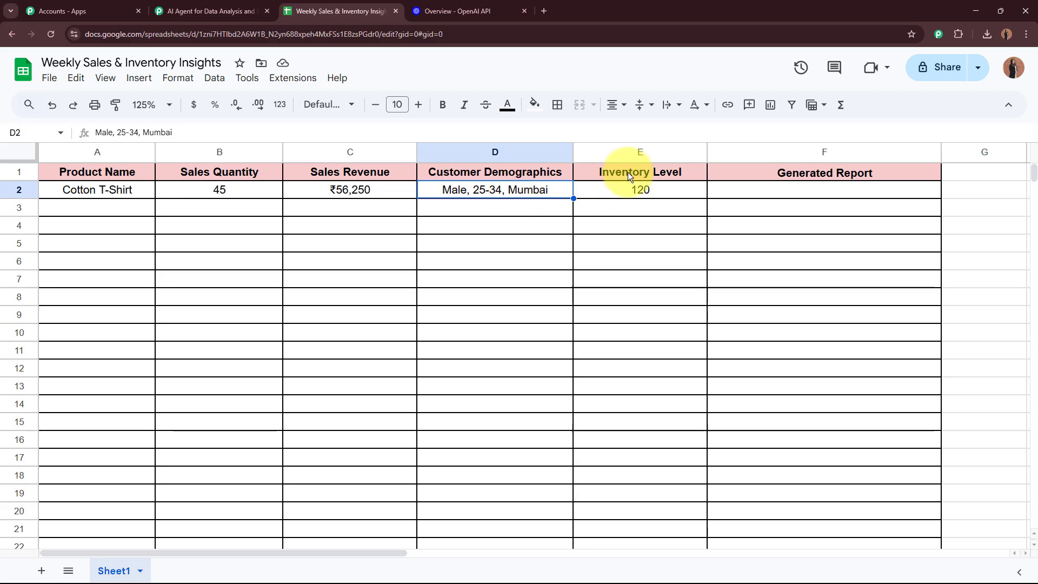
{"action": "left_click", "coordinate": [629, 190]}
{"action": "left_click_drag", "start_coordinate": [634, 193], "coordinate": [107, 170]}
{"action": "left_click", "coordinate": [105, 247]}
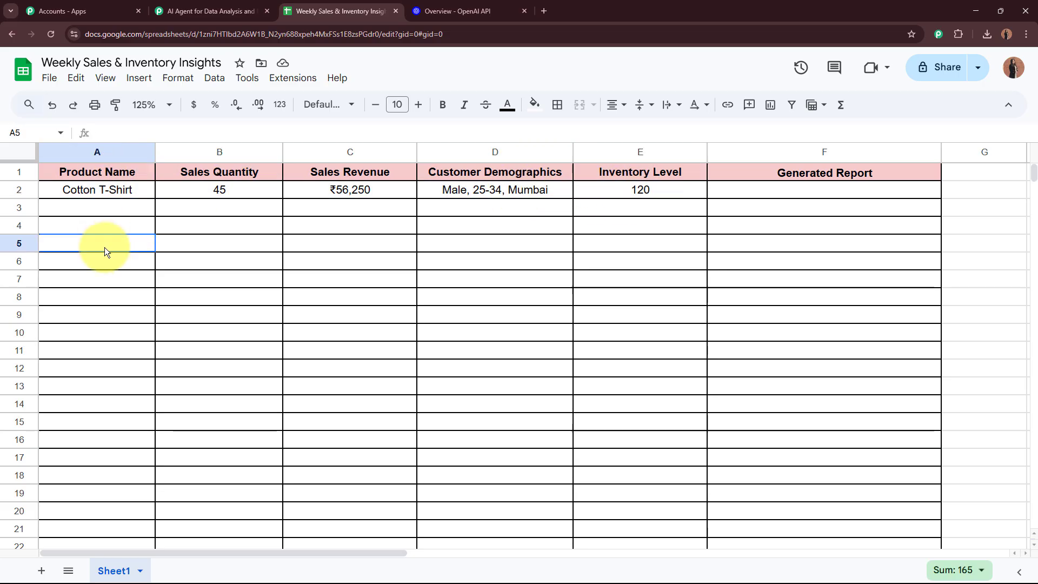
{"action": "left_click_drag", "start_coordinate": [100, 196], "coordinate": [622, 195]}
{"action": "left_click", "coordinate": [586, 242]}
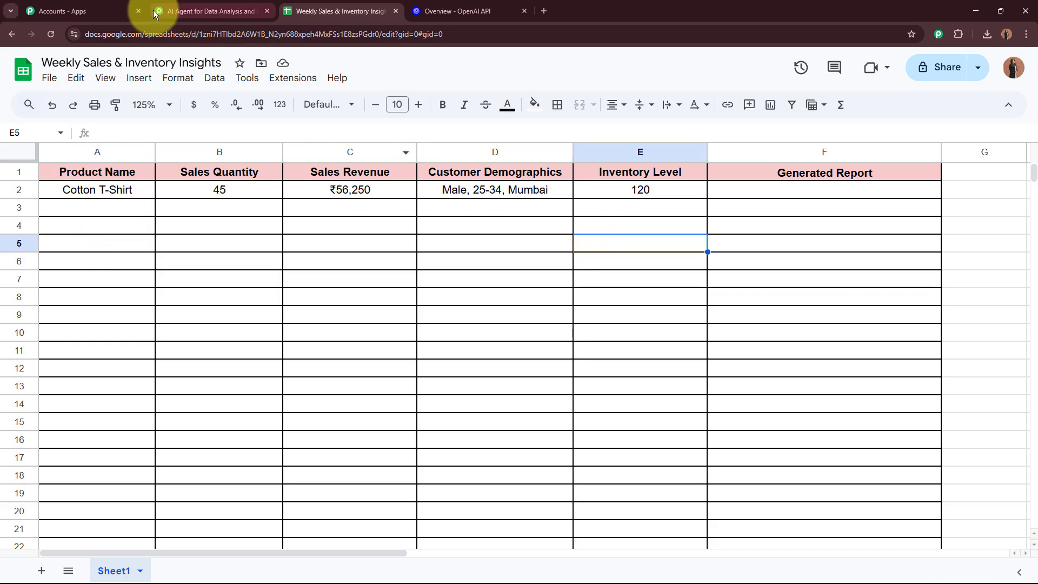
Step: Switch to the Pabbly Connect workflow, review the trigger's received row values from Sales Revenue to Customer Demographics, and collapse the Google Sheets trigger
{"action": "left_click", "coordinate": [200, 11]}
{"action": "scroll", "coordinate": [183, 286], "scroll_direction": "down", "scroll_amount": 8}
{"action": "scroll", "coordinate": [180, 286], "scroll_direction": "down", "scroll_amount": 5}
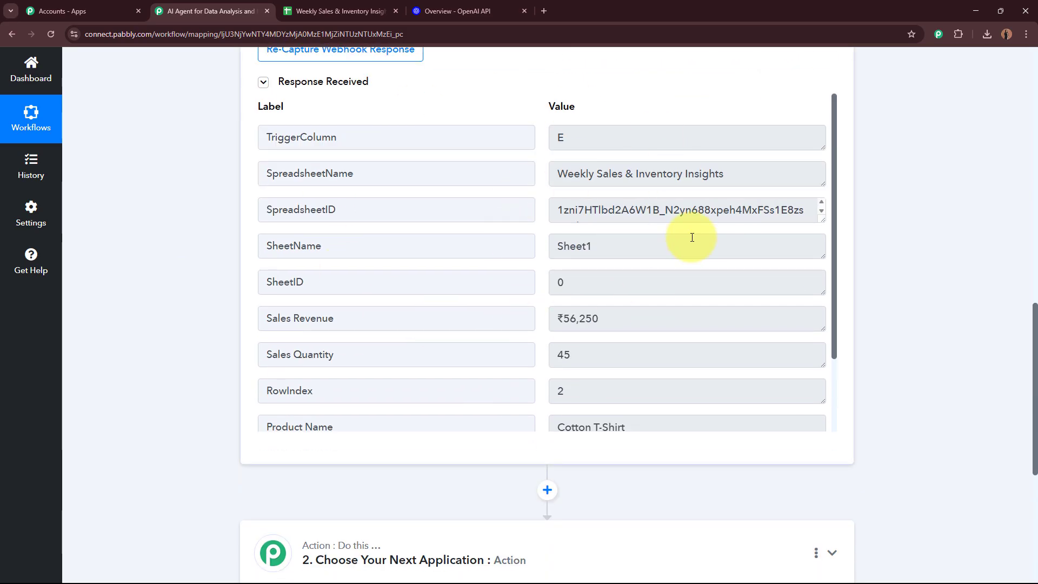
{"action": "scroll", "coordinate": [687, 236], "scroll_direction": "down", "scroll_amount": 2}
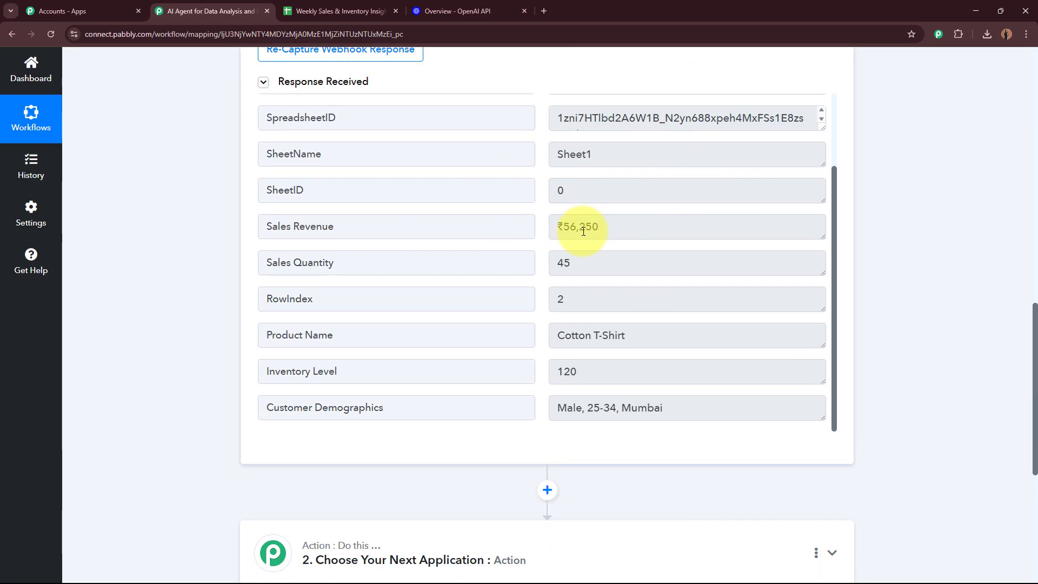
{"action": "triple_click", "coordinate": [637, 227]}
{"action": "triple_click", "coordinate": [584, 263]}
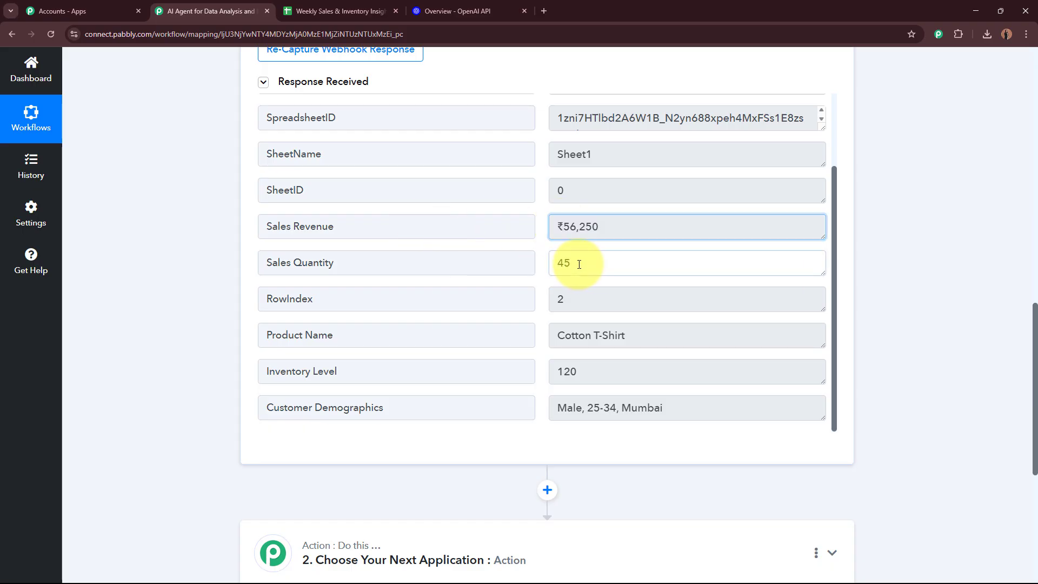
{"action": "triple_click", "coordinate": [557, 298]}
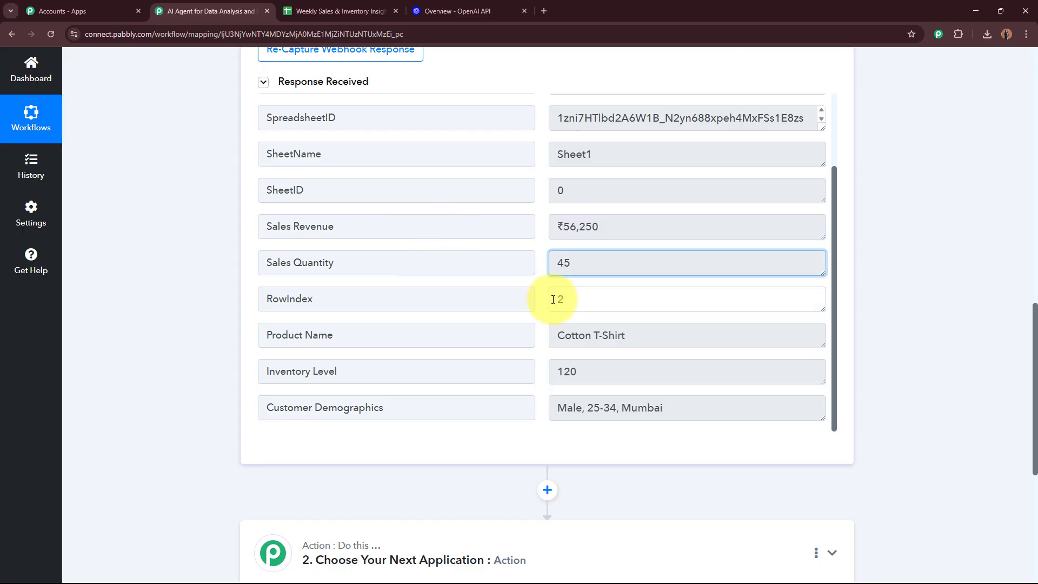
{"action": "triple_click", "coordinate": [670, 334]}
{"action": "triple_click", "coordinate": [574, 373]}
{"action": "triple_click", "coordinate": [673, 409]}
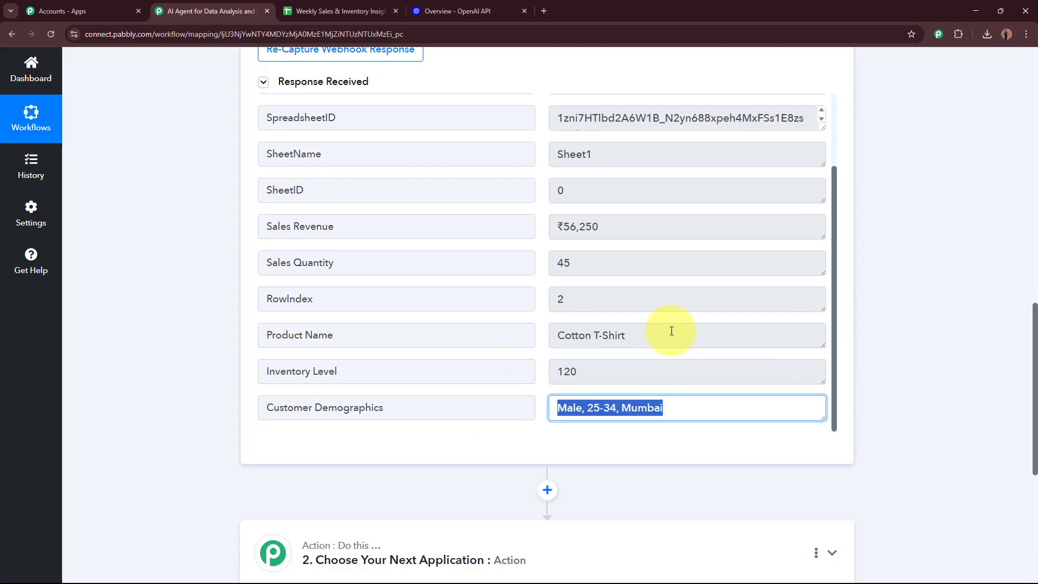
{"action": "scroll", "coordinate": [531, 180], "scroll_direction": "up", "scroll_amount": 2}
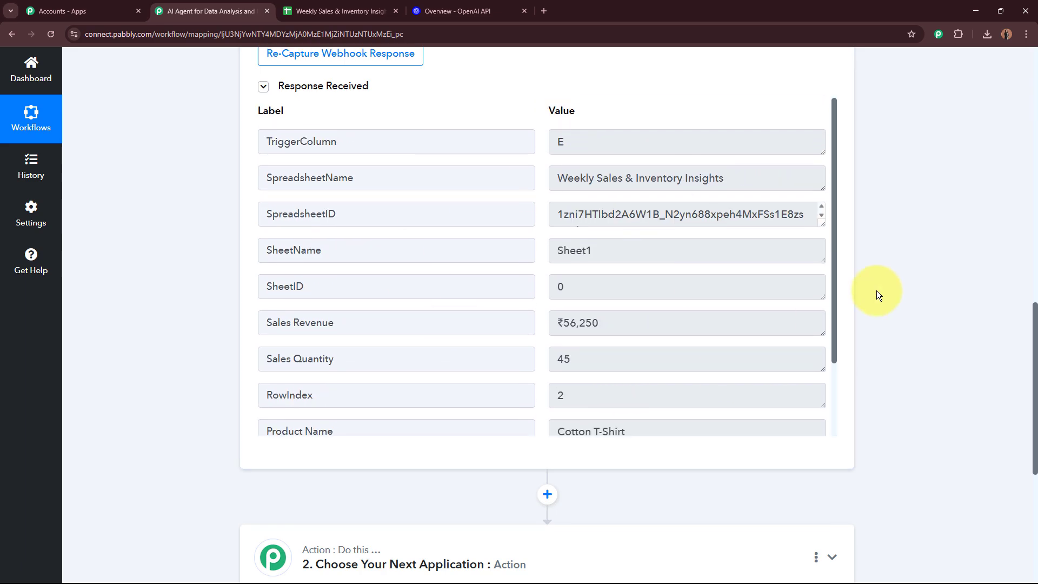
{"action": "scroll", "coordinate": [877, 290], "scroll_direction": "up", "scroll_amount": 10}
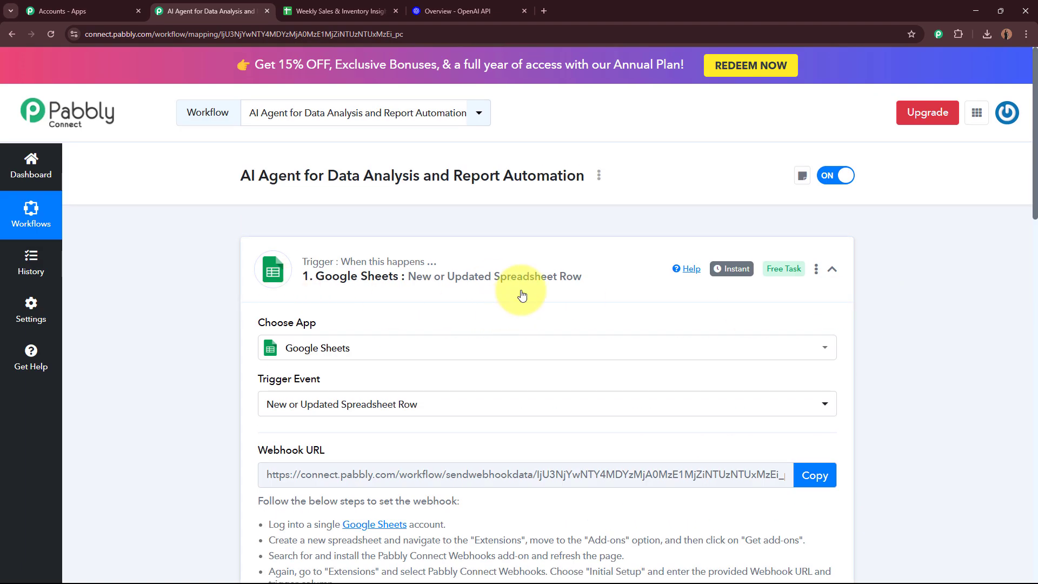
{"action": "left_click", "coordinate": [460, 295]}
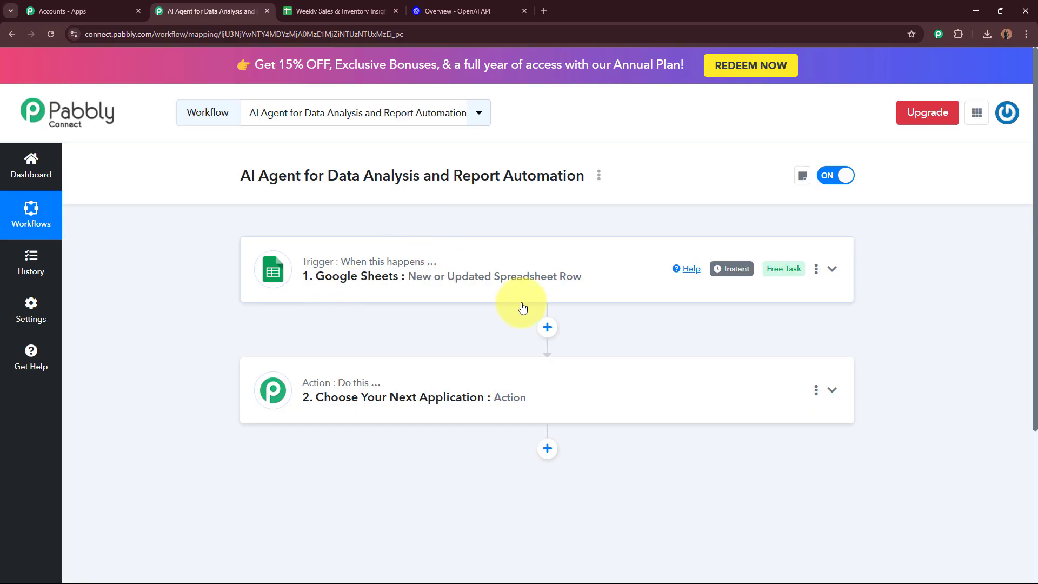
Step: Switch to the Weekly Sales & Inventory Insights spreadsheet and review row 2 from Product Name through Inventory Level as the data for analysis
{"action": "left_click", "coordinate": [346, 10]}
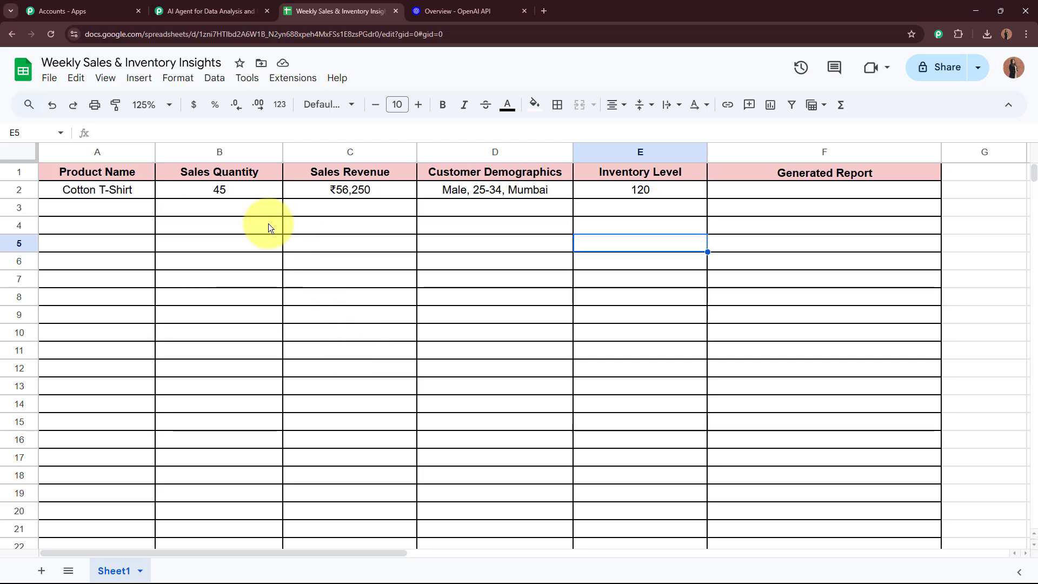
{"action": "left_click_drag", "start_coordinate": [121, 190], "coordinate": [619, 198]}
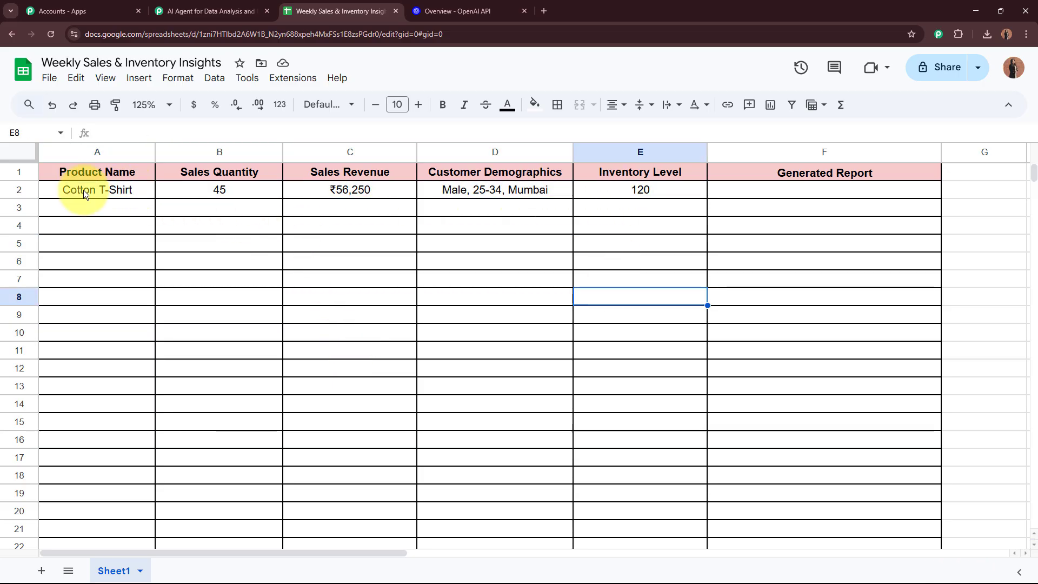
{"action": "left_click_drag", "start_coordinate": [86, 189], "coordinate": [592, 196]}
{"action": "left_click", "coordinate": [592, 296]}
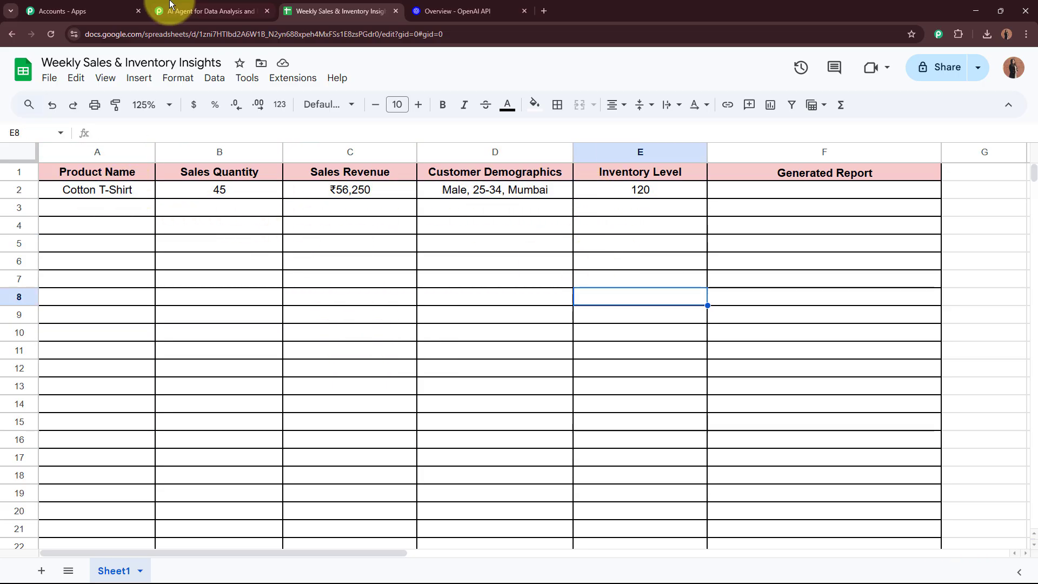
Step: Back in the Pabbly Connect workflow, choose OpenAI (ChatGPT, DALL-E, Whisper) as the app for action step 2
{"action": "left_click", "coordinate": [206, 11]}
{"action": "left_click", "coordinate": [549, 377]}
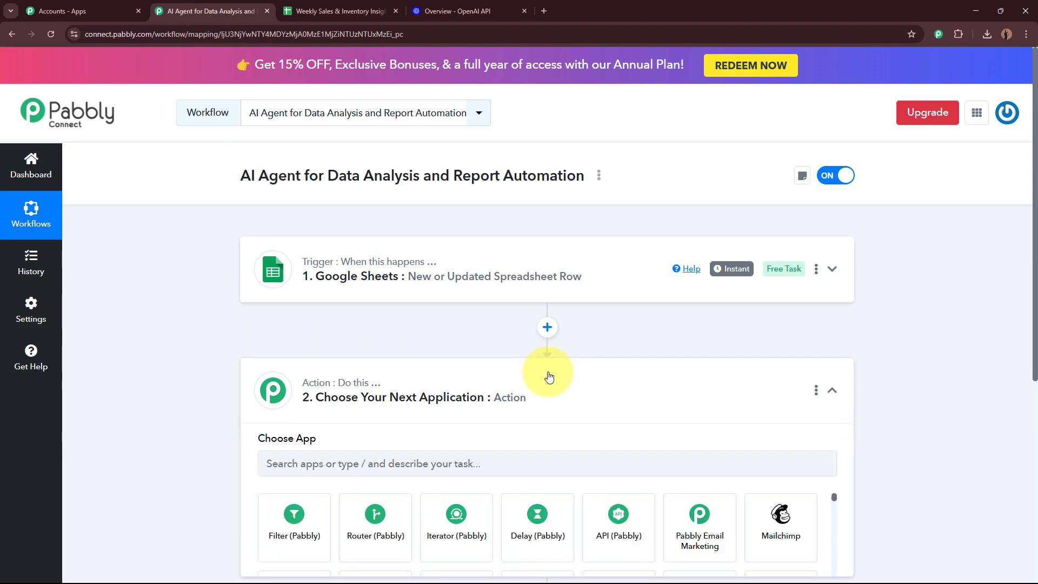
{"action": "left_click", "coordinate": [505, 275]}
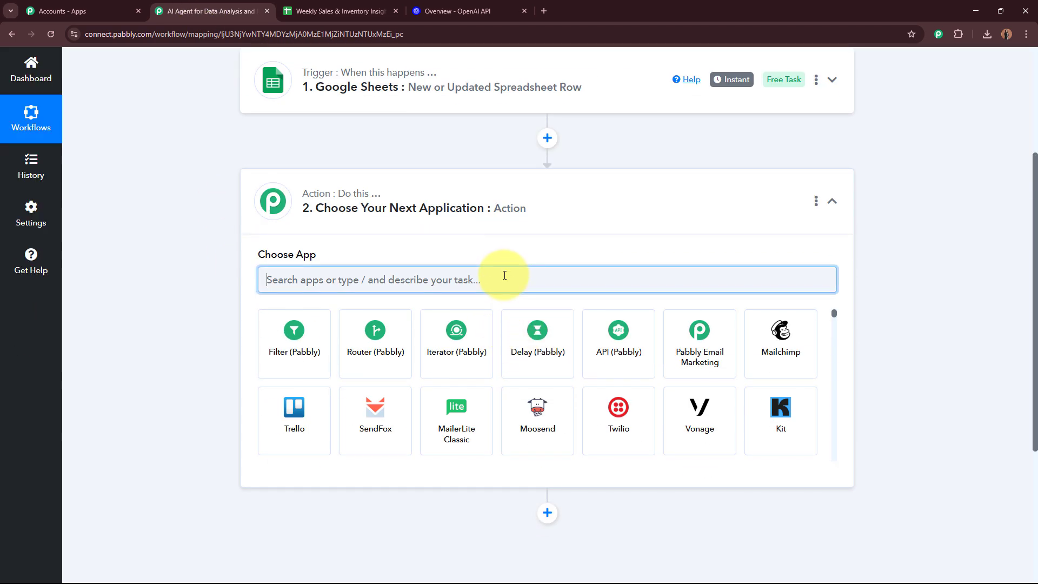
{"action": "type", "text": "OpenAI"}
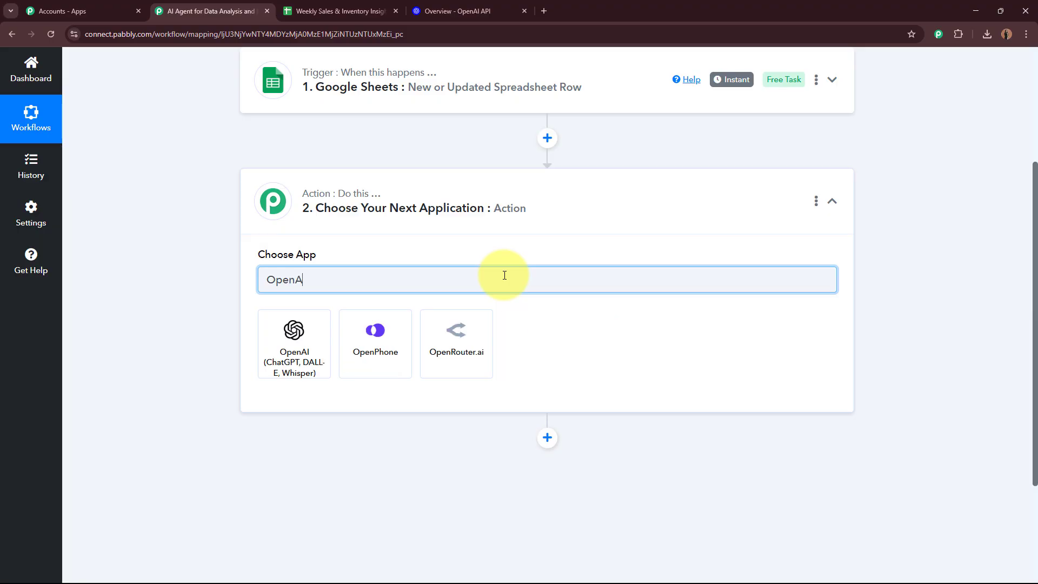
{"action": "left_click", "coordinate": [312, 324]}
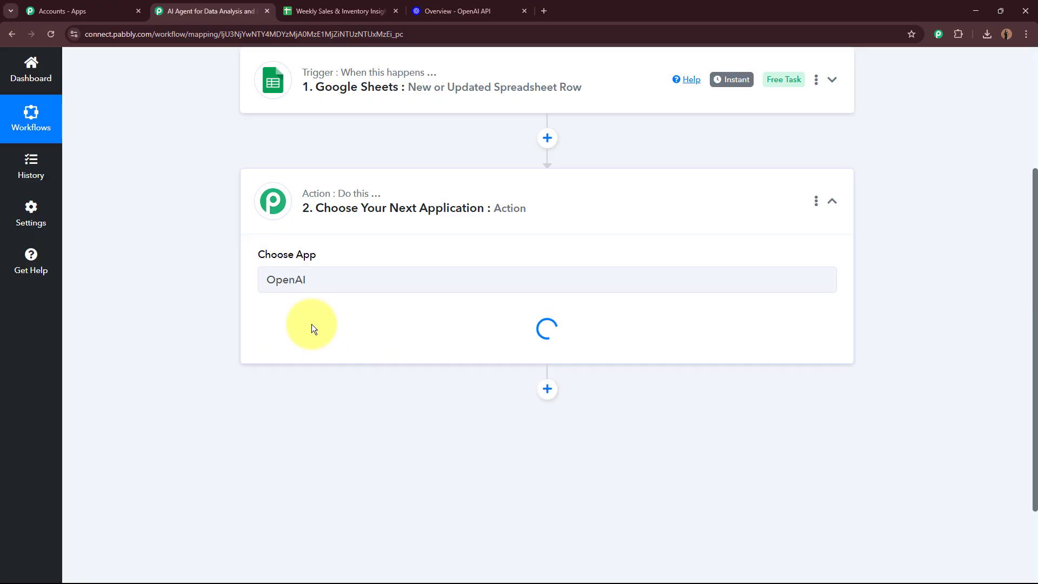
Step: Look at the OpenAI developer platform, return to the workflow, and set the OpenAI step's action event to ChatGPT
{"action": "left_click", "coordinate": [454, 7]}
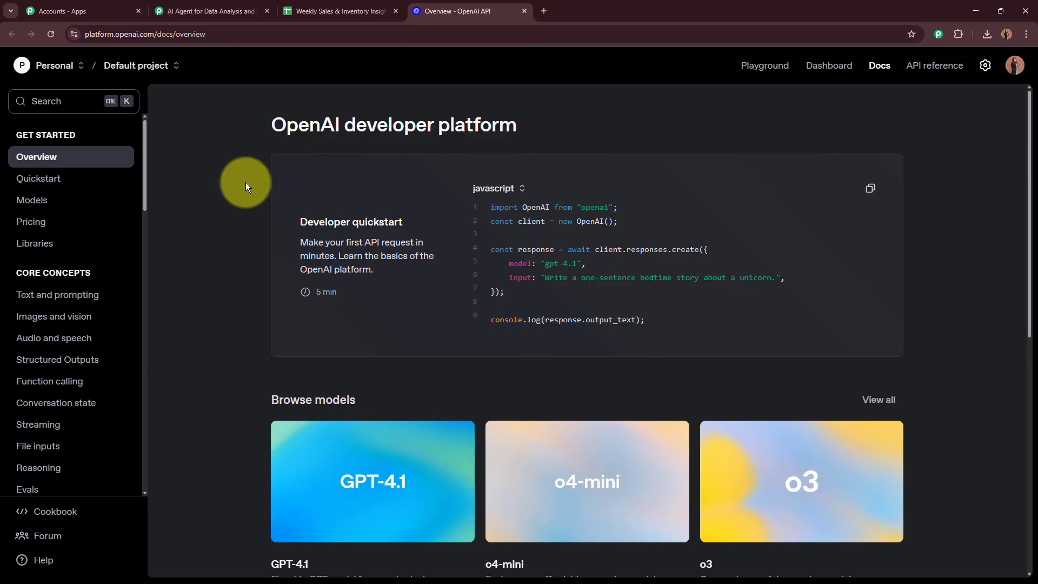
{"action": "left_click", "coordinate": [231, 11]}
{"action": "left_click", "coordinate": [379, 346]}
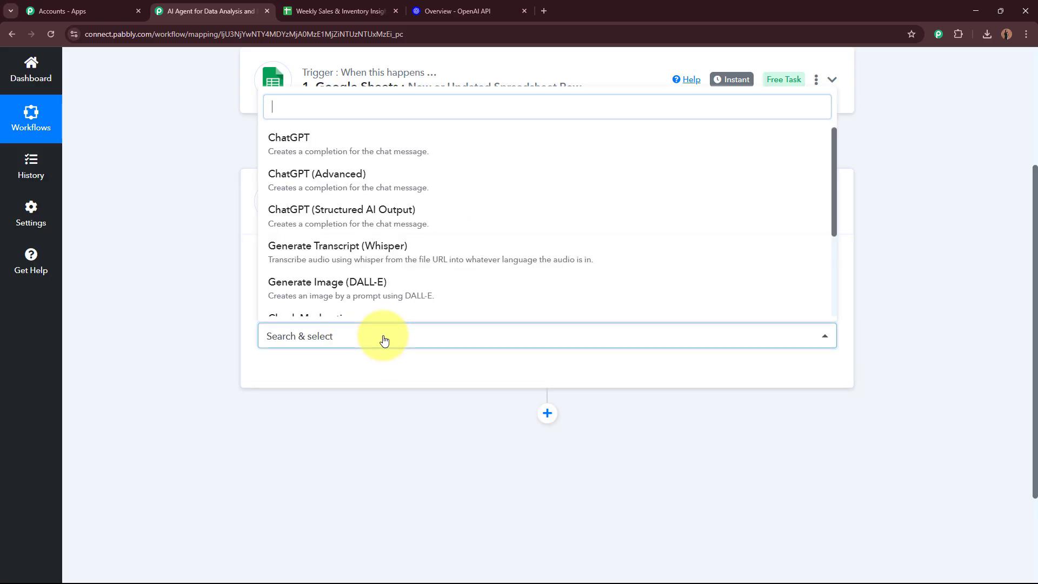
{"action": "left_click", "coordinate": [407, 152]}
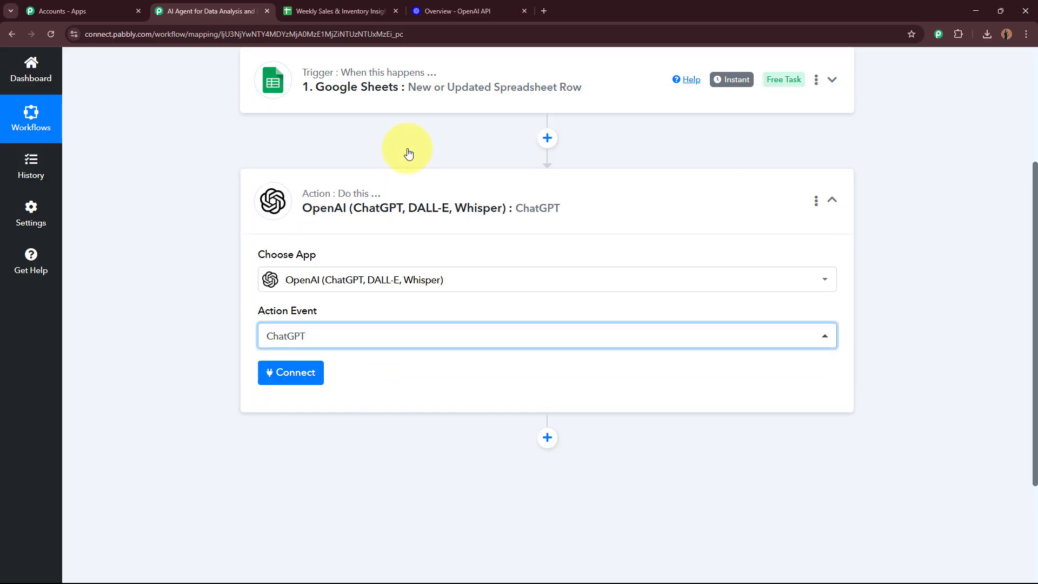
Step: Start adding a new OpenAI connection for the action step and open the linked OpenAI API keys page
{"action": "left_click", "coordinate": [293, 378]}
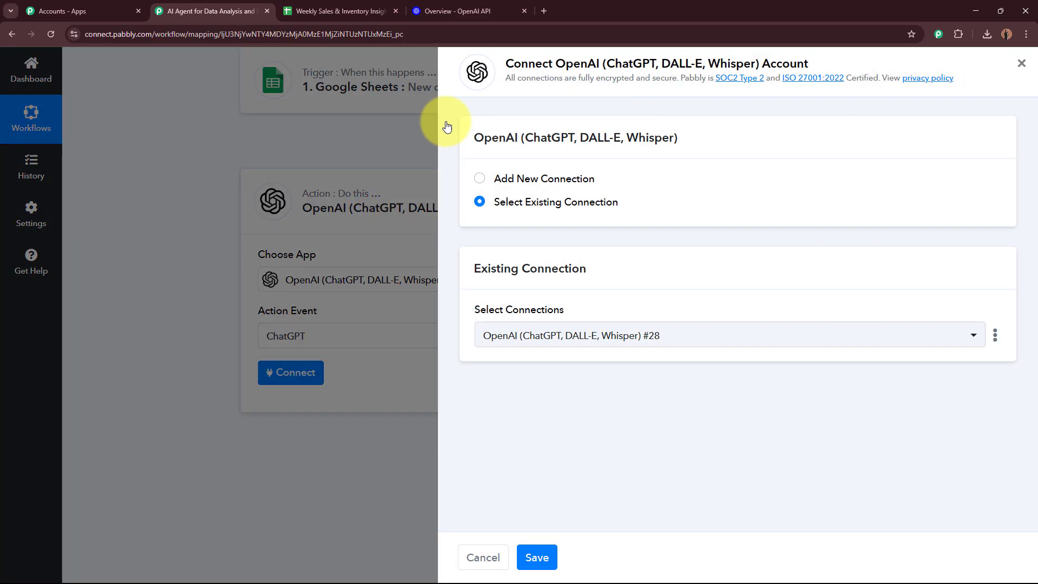
{"action": "left_click", "coordinate": [479, 180]}
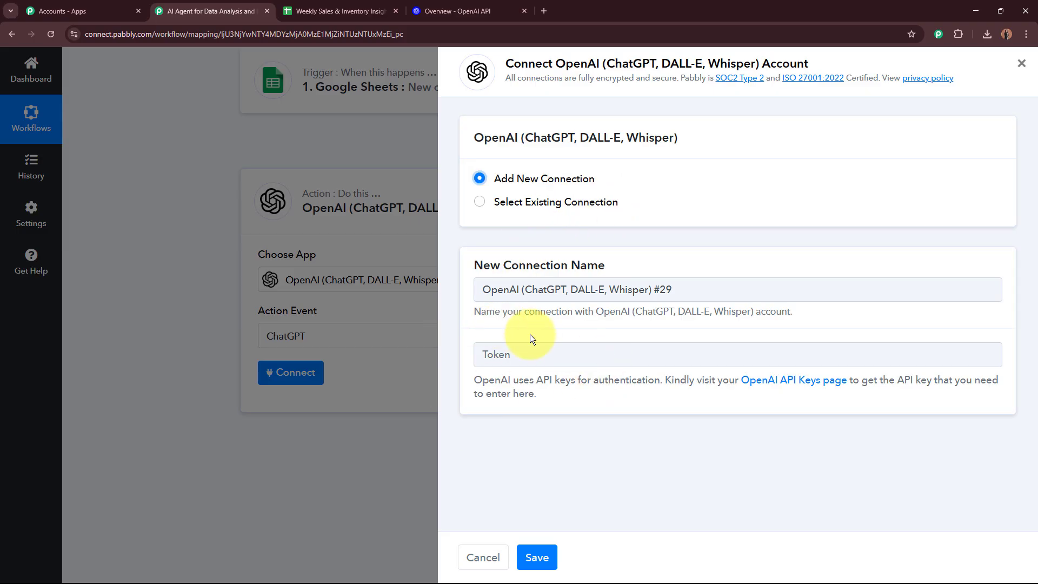
{"action": "left_click", "coordinate": [832, 383]}
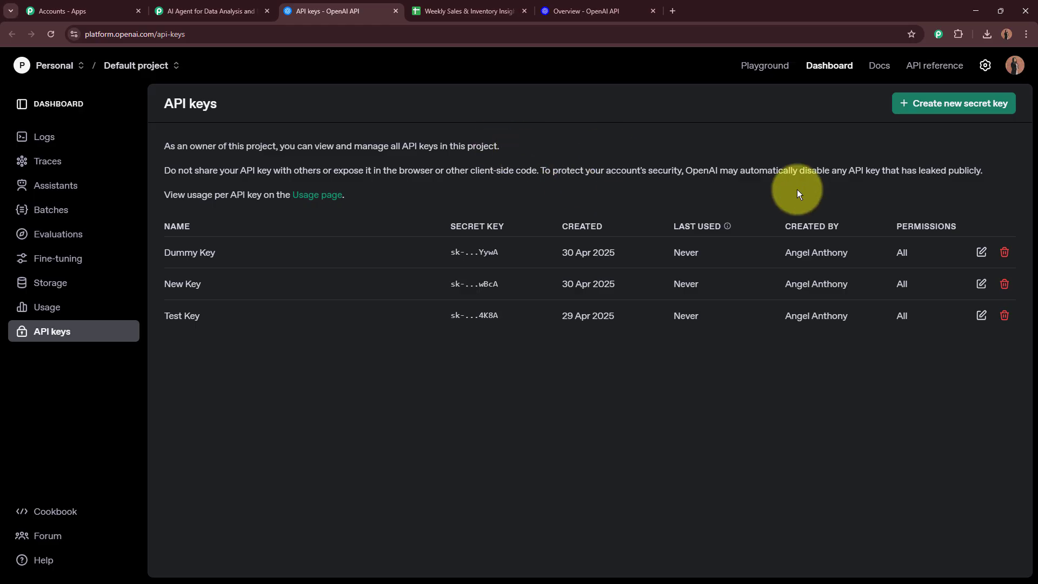
Step: Create an OpenAI secret key named New Key 01 in the Default project with All permissions
{"action": "left_click", "coordinate": [941, 110]}
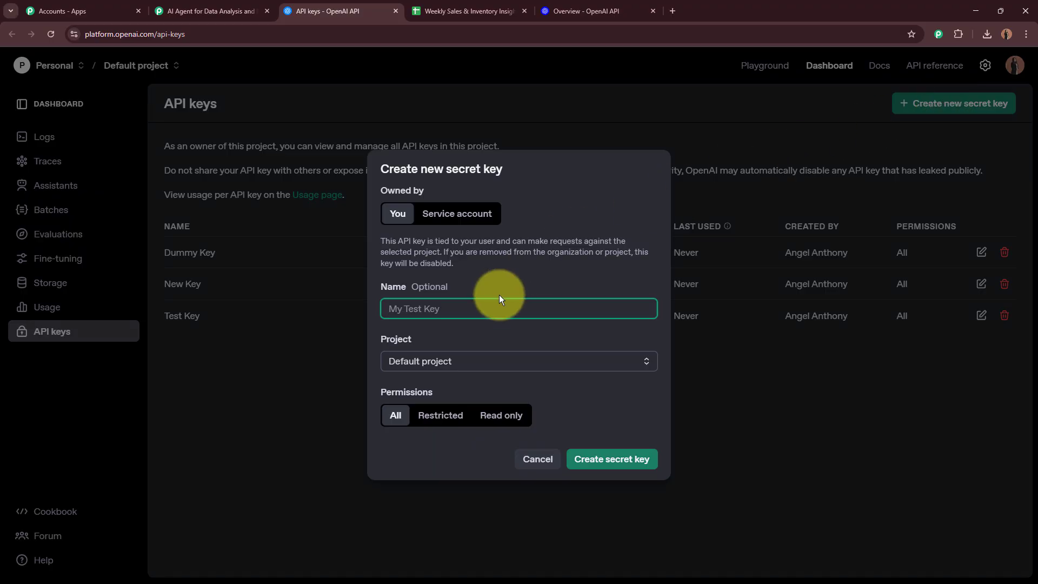
{"action": "type", "text": "New Key 01"}
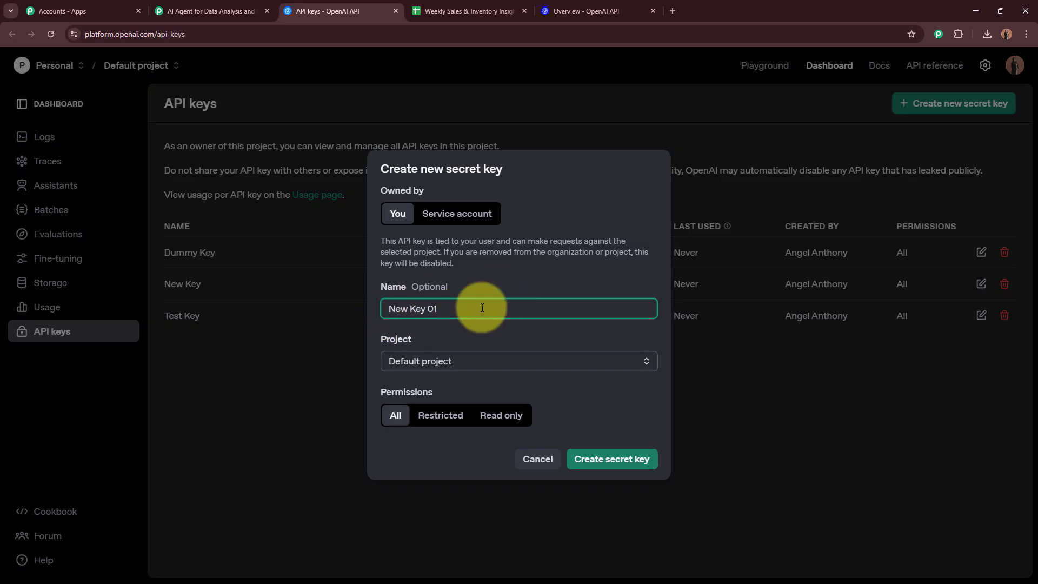
{"action": "left_click", "coordinate": [425, 365]}
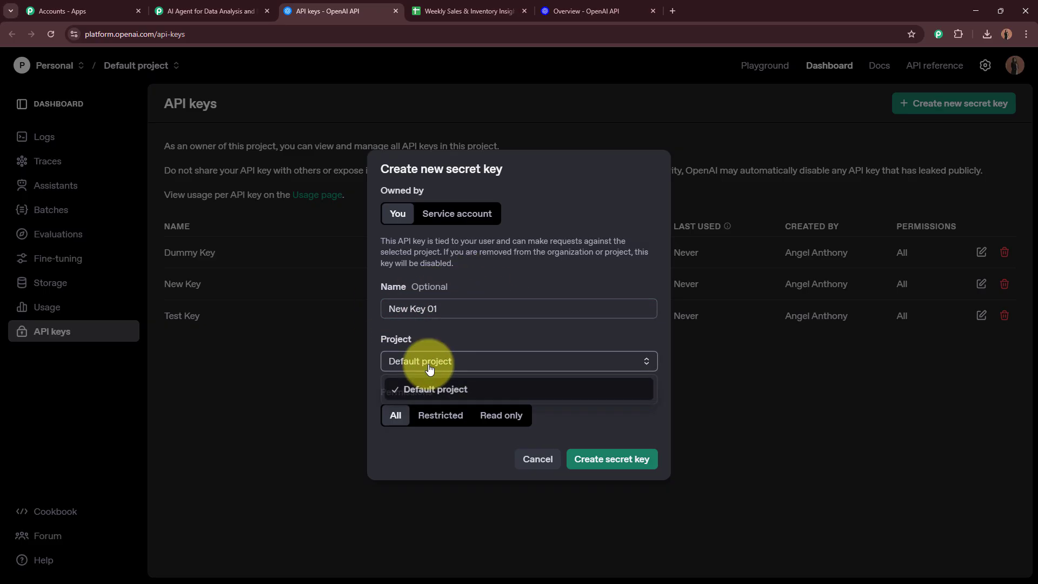
{"action": "left_click", "coordinate": [413, 393]}
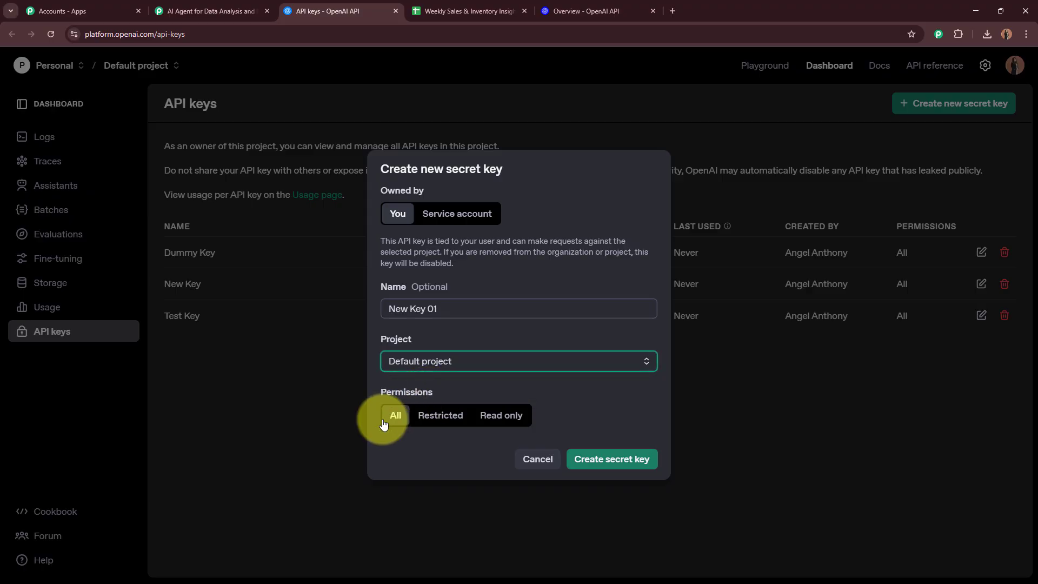
{"action": "left_click", "coordinate": [624, 468]}
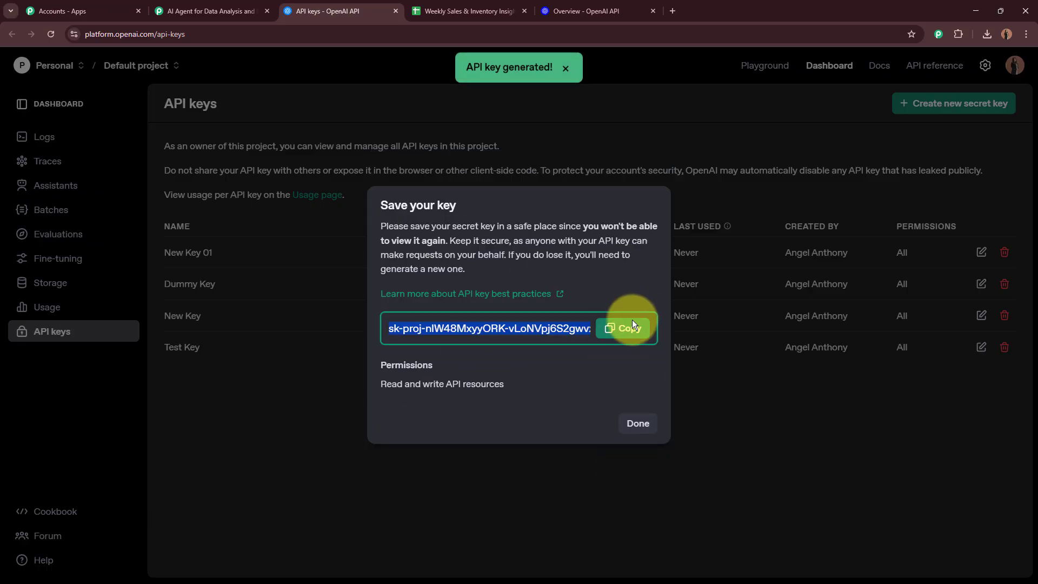
Step: Copy the generated API key, paste it into the new connection's Token field in Pabbly Connect, and save the connection
{"action": "left_click", "coordinate": [630, 330]}
{"action": "left_click", "coordinate": [199, 10]}
{"action": "left_click", "coordinate": [576, 347]}
{"action": "key", "text": "ctrl+v"}
{"action": "left_click", "coordinate": [537, 558]}
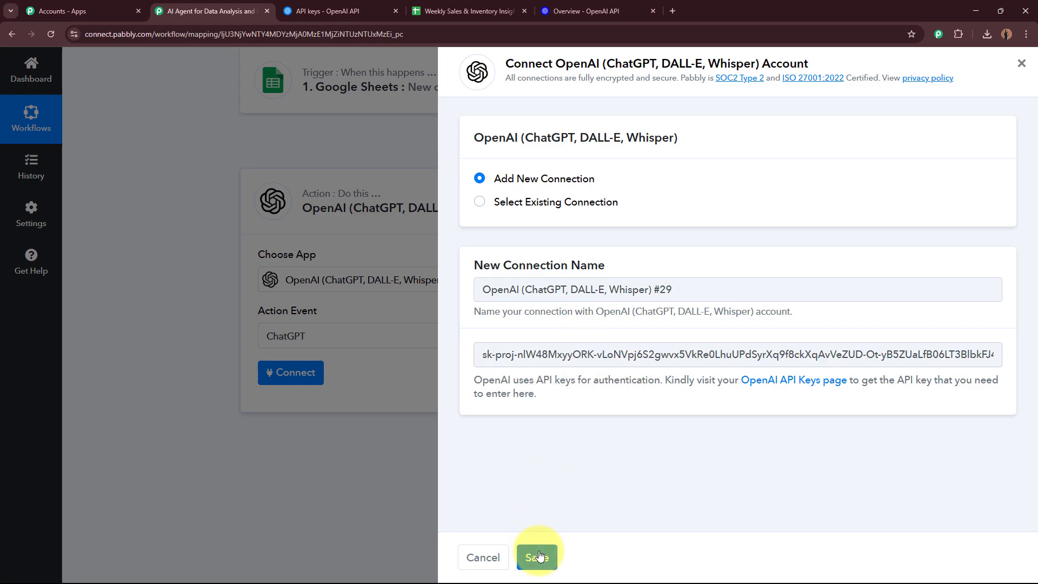
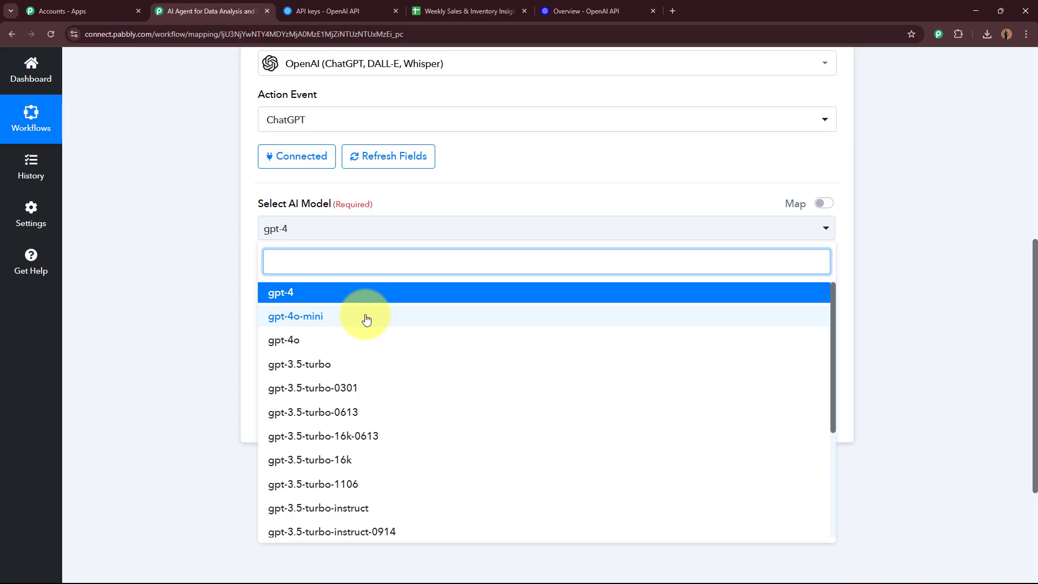
Step: Look through the available AI models and select gpt-4o-mini for the ChatGPT action
{"action": "scroll", "coordinate": [367, 319], "scroll_direction": "down", "scroll_amount": 4}
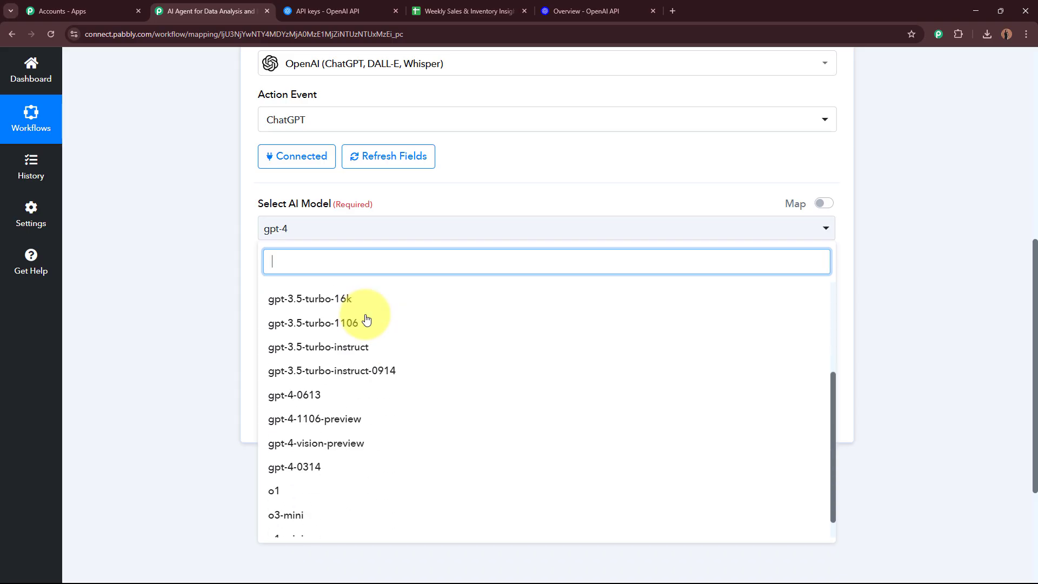
{"action": "scroll", "coordinate": [366, 319], "scroll_direction": "up", "scroll_amount": 4}
{"action": "left_click", "coordinate": [366, 319]}
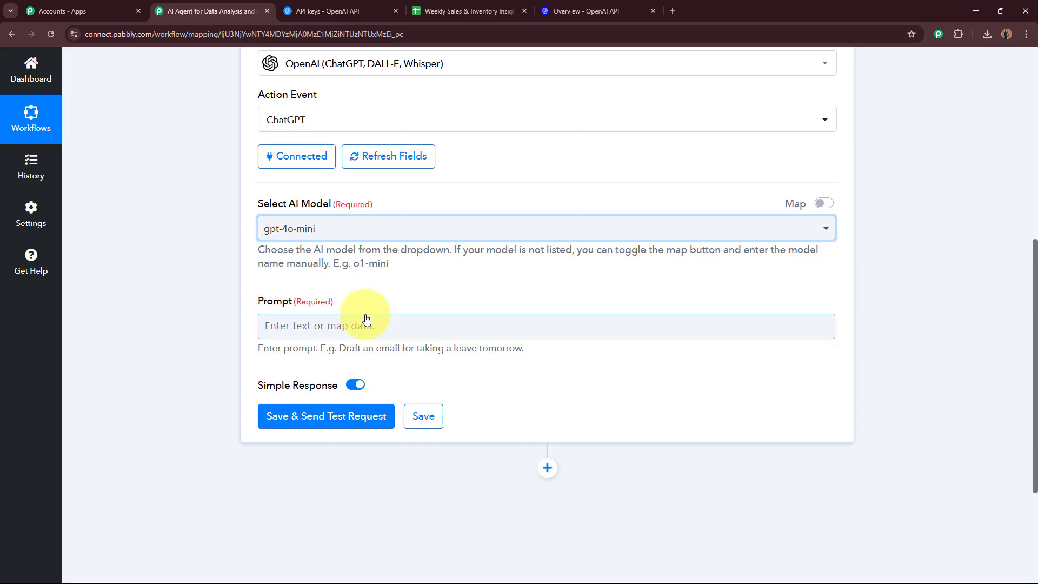
Step: Paste the prepared weekly sales analysis prompt, with Cotton T-Shirt and Denim Jeans averages and product data placeholders, into the ChatGPT action's Prompt
{"action": "scroll", "coordinate": [190, 270], "scroll_direction": "down", "scroll_amount": 2}
{"action": "scroll", "coordinate": [190, 270], "scroll_direction": "down", "scroll_amount": 1}
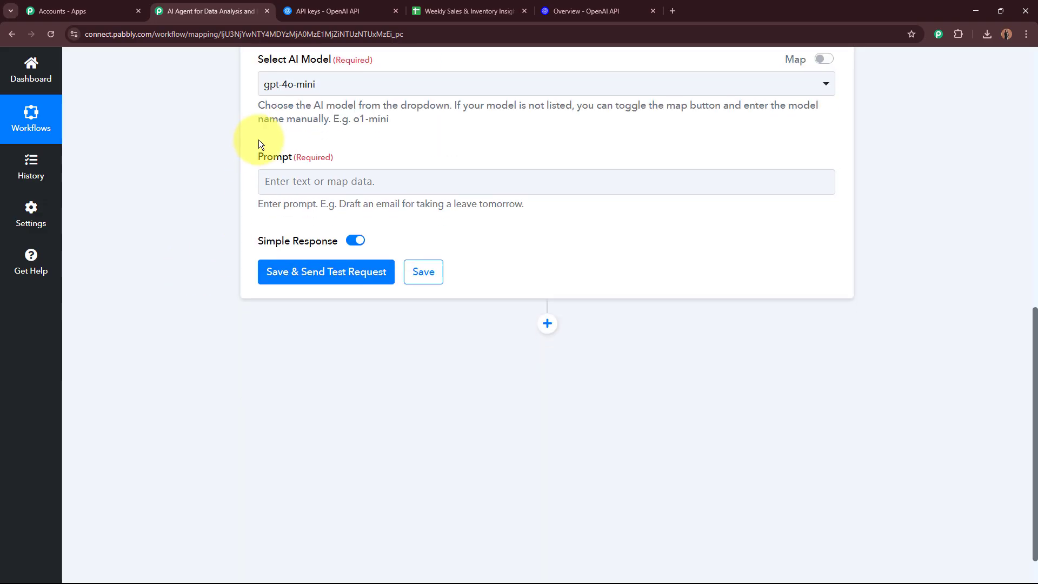
{"action": "left_click", "coordinate": [182, 229]}
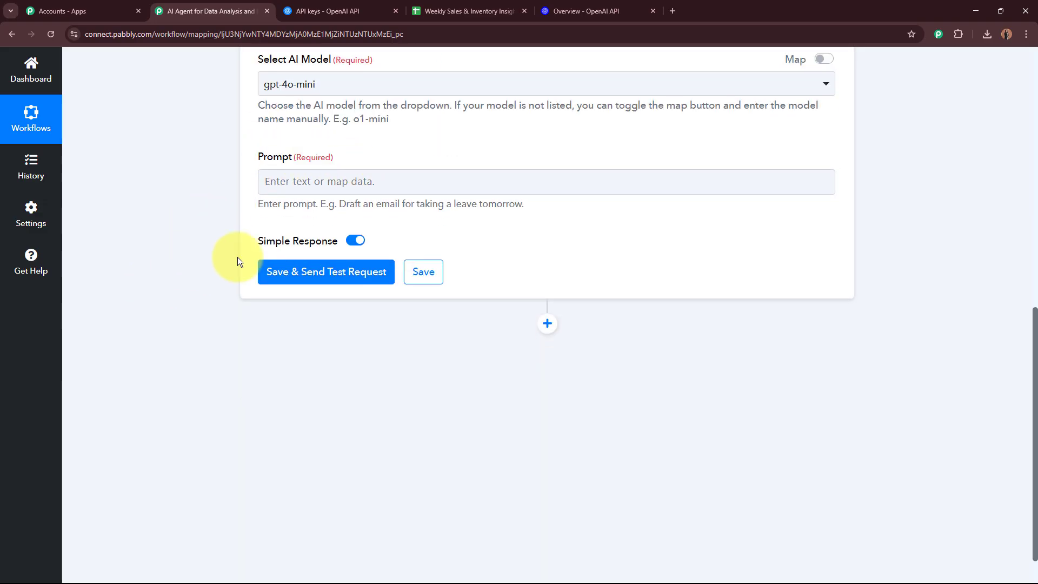
{"action": "left_click", "coordinate": [349, 180]}
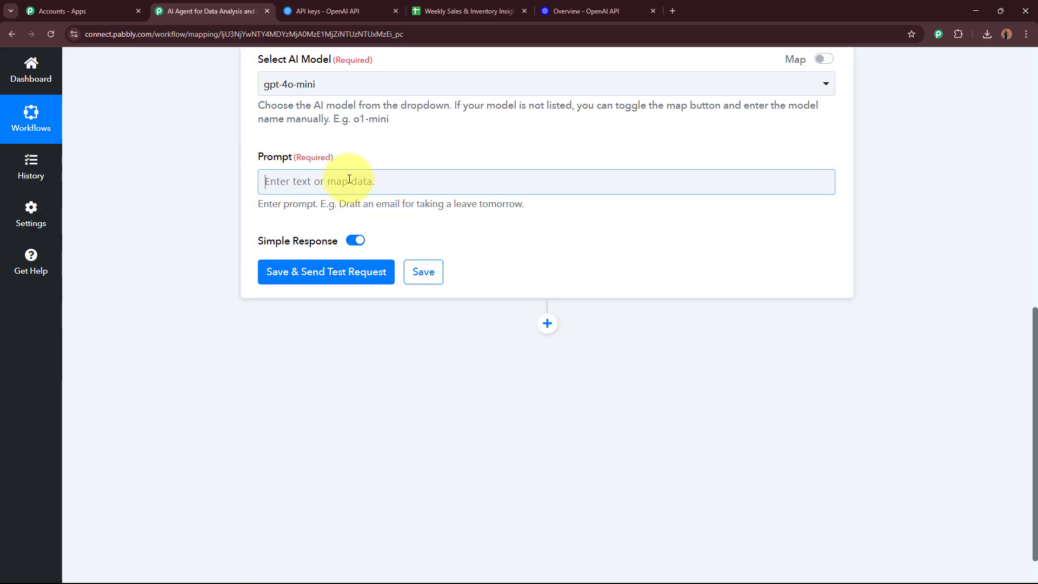
{"action": "left_click", "coordinate": [165, 210]}
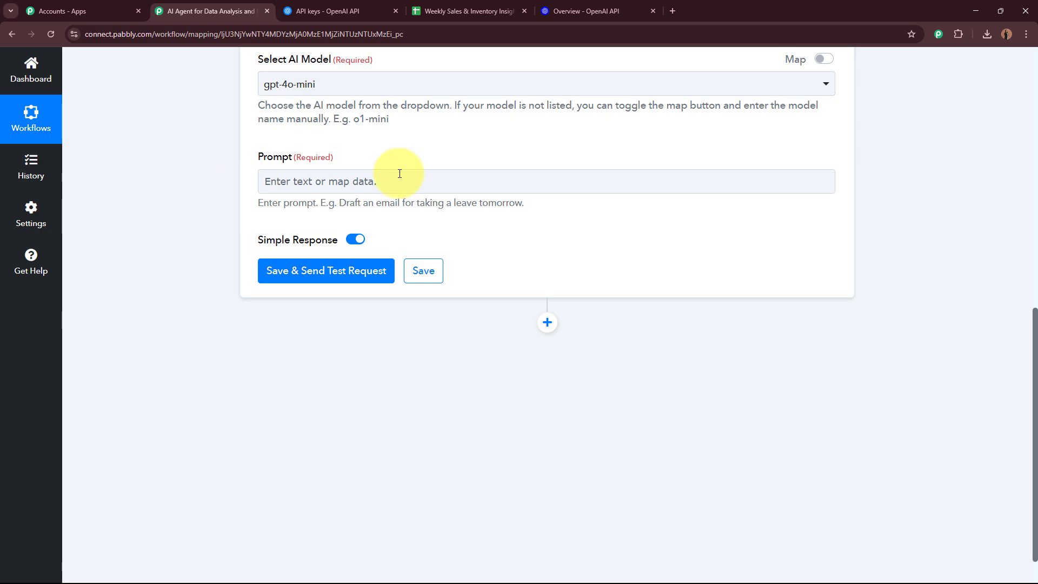
{"action": "left_click", "coordinate": [299, 183]}
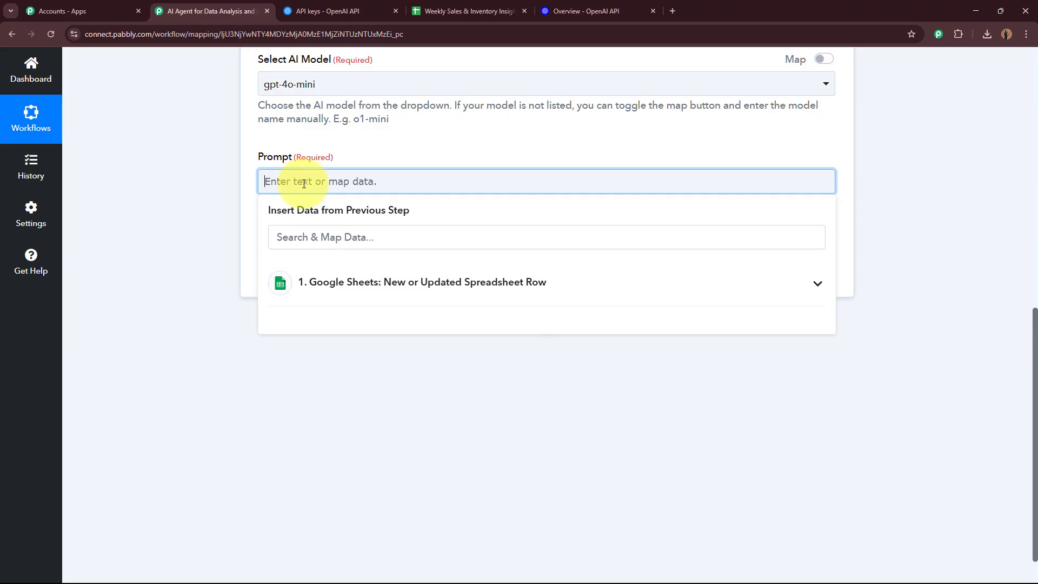
{"action": "key", "text": "ctrl+v"}
Step: Read through the pasted prompt, checking the product averages, the calculations, the data placeholders and the performance summary instruction
{"action": "scroll", "coordinate": [609, 262], "scroll_direction": "up", "scroll_amount": 5}
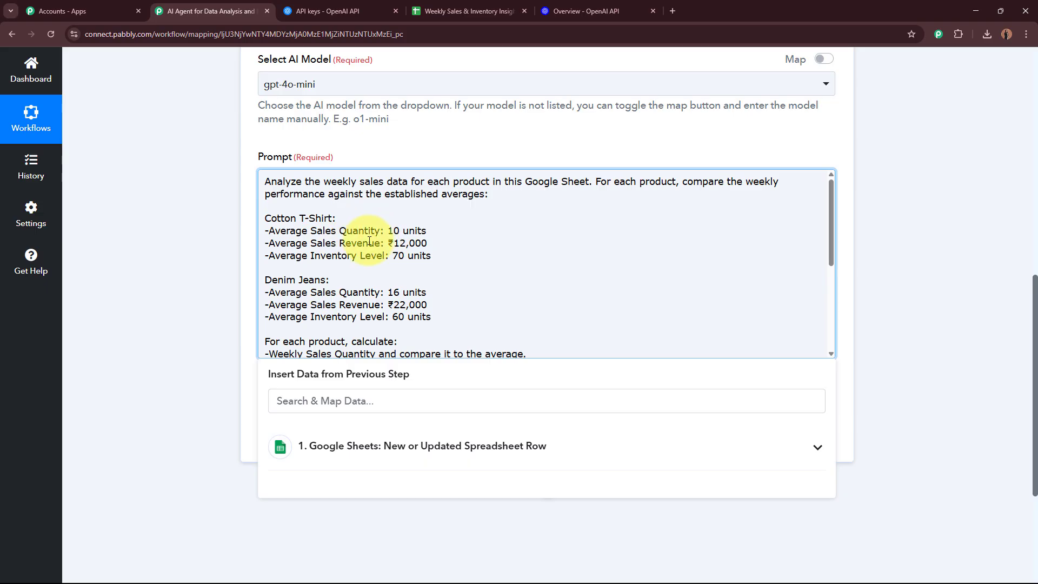
{"action": "scroll", "coordinate": [370, 241], "scroll_direction": "down", "scroll_amount": 3}
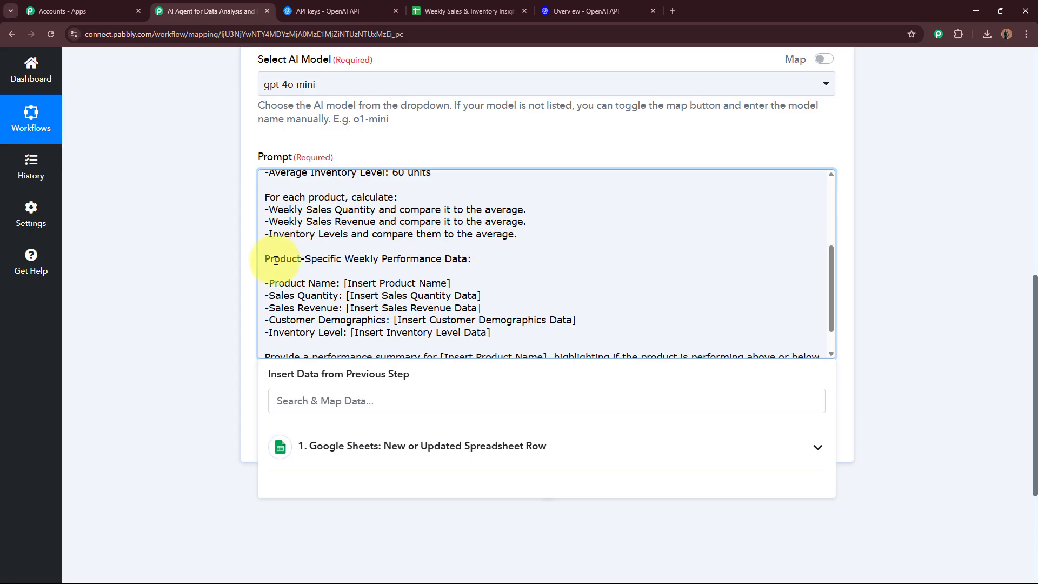
{"action": "scroll", "coordinate": [281, 287], "scroll_direction": "down", "scroll_amount": 1}
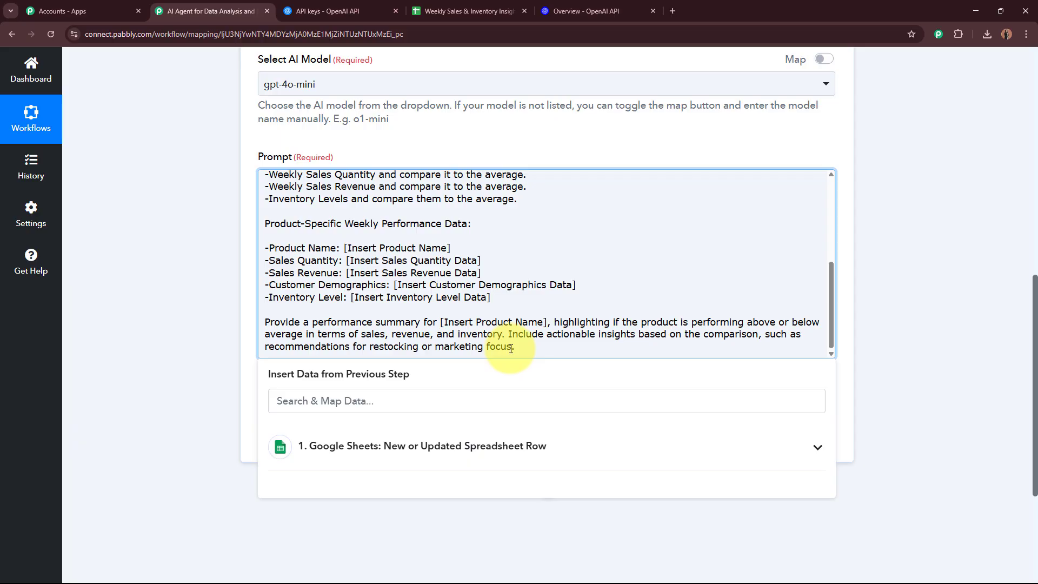
{"action": "scroll", "coordinate": [505, 332], "scroll_direction": "up", "scroll_amount": 5}
{"action": "scroll", "coordinate": [507, 326], "scroll_direction": "down", "scroll_amount": 5}
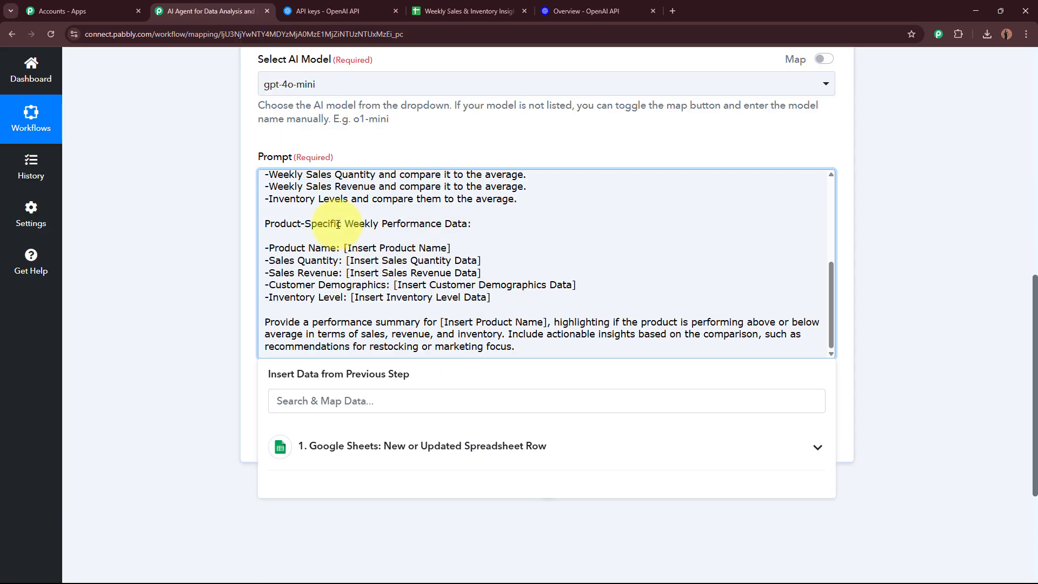
{"action": "scroll", "coordinate": [398, 372], "scroll_direction": "up", "scroll_amount": 2}
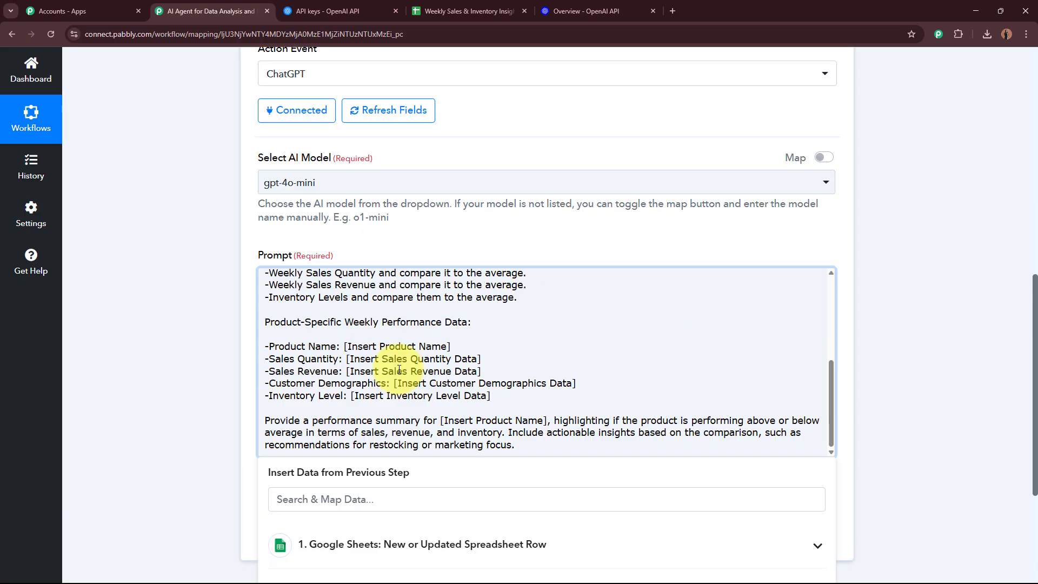
{"action": "scroll", "coordinate": [399, 363], "scroll_direction": "up", "scroll_amount": 8}
{"action": "scroll", "coordinate": [466, 276], "scroll_direction": "down", "scroll_amount": 1}
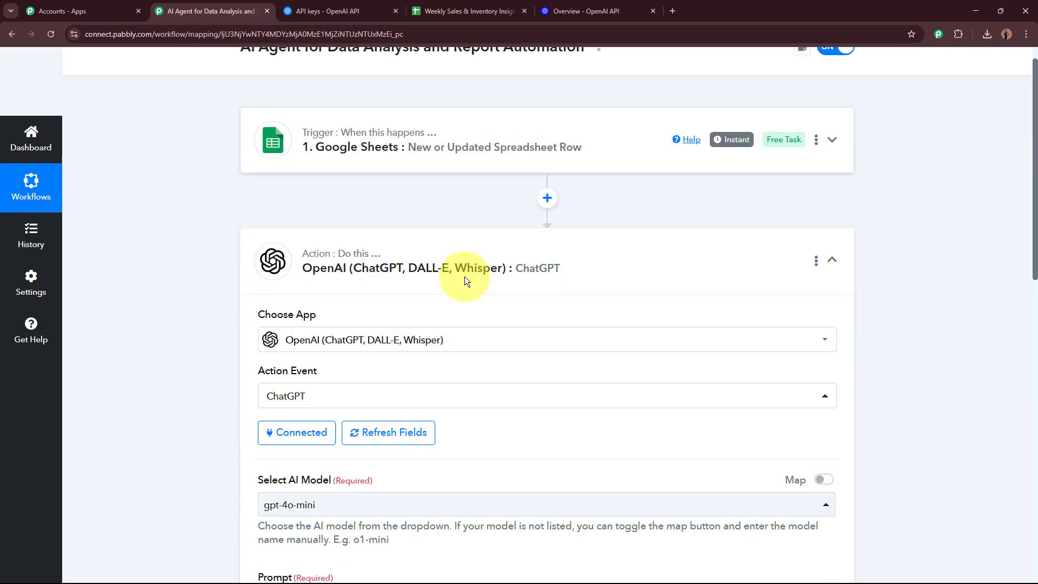
{"action": "scroll", "coordinate": [465, 277], "scroll_direction": "down", "scroll_amount": 9}
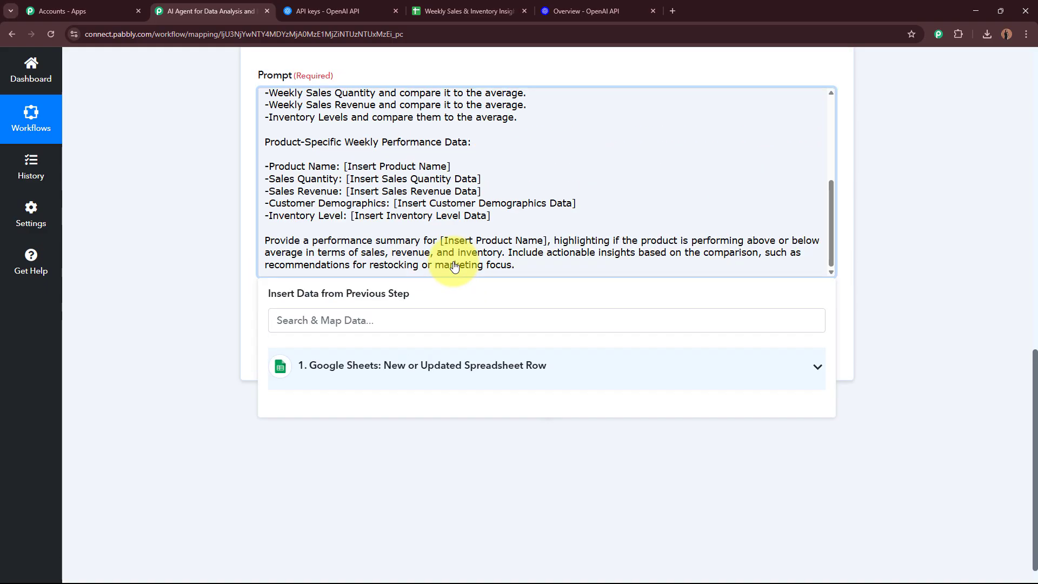
Step: Replace the [Insert Product Name] placeholder in the performance data list with the Product Name field from the Google Sheets trigger
{"action": "scroll", "coordinate": [411, 233], "scroll_direction": "up", "scroll_amount": 1}
{"action": "left_click_drag", "start_coordinate": [344, 178], "coordinate": [498, 181]}
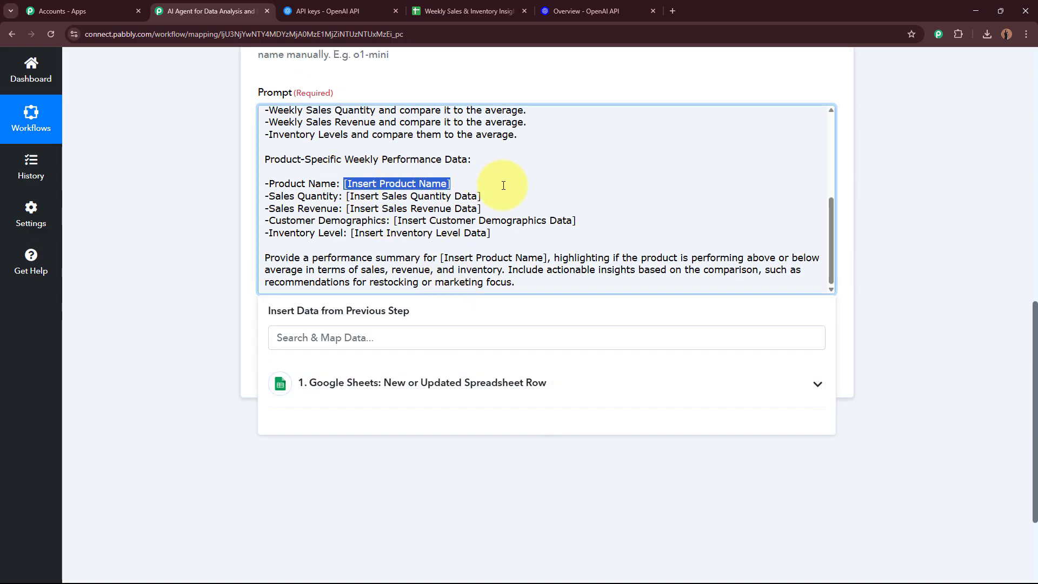
{"action": "left_click", "coordinate": [490, 399]}
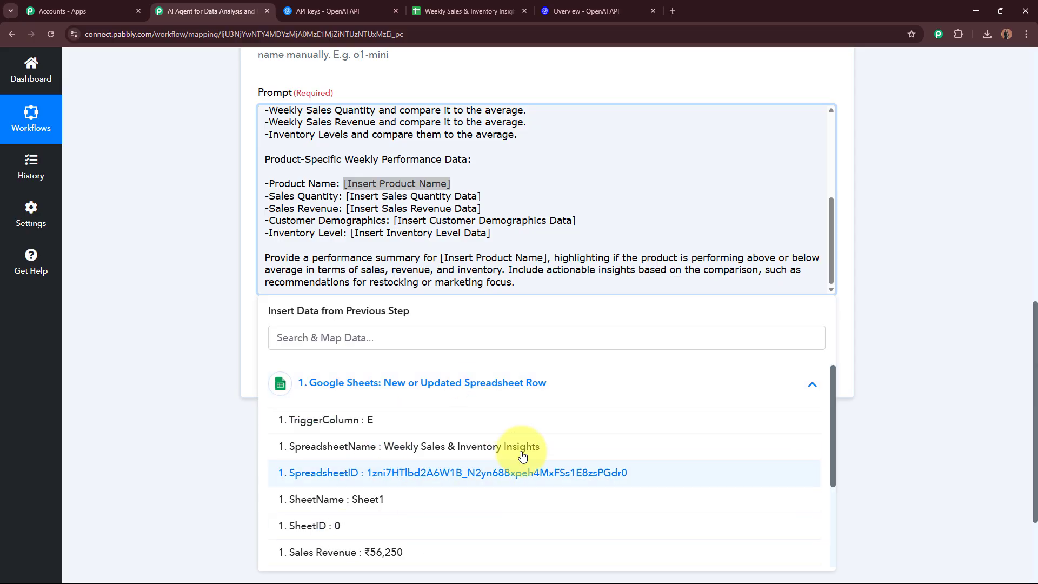
{"action": "scroll", "coordinate": [445, 462], "scroll_direction": "down", "scroll_amount": 2}
{"action": "scroll", "coordinate": [445, 462], "scroll_direction": "down", "scroll_amount": 1}
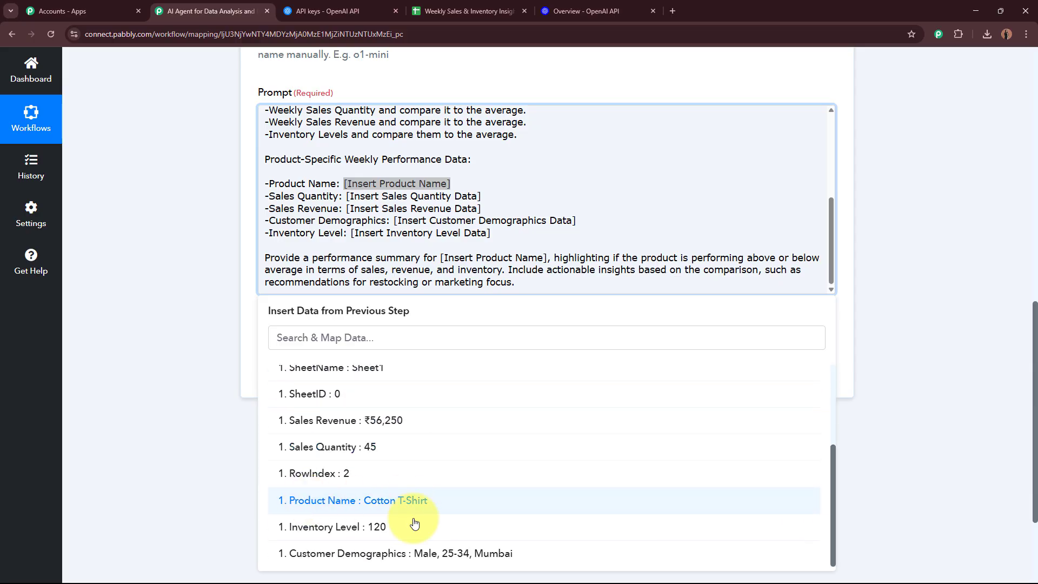
{"action": "left_click", "coordinate": [463, 509]}
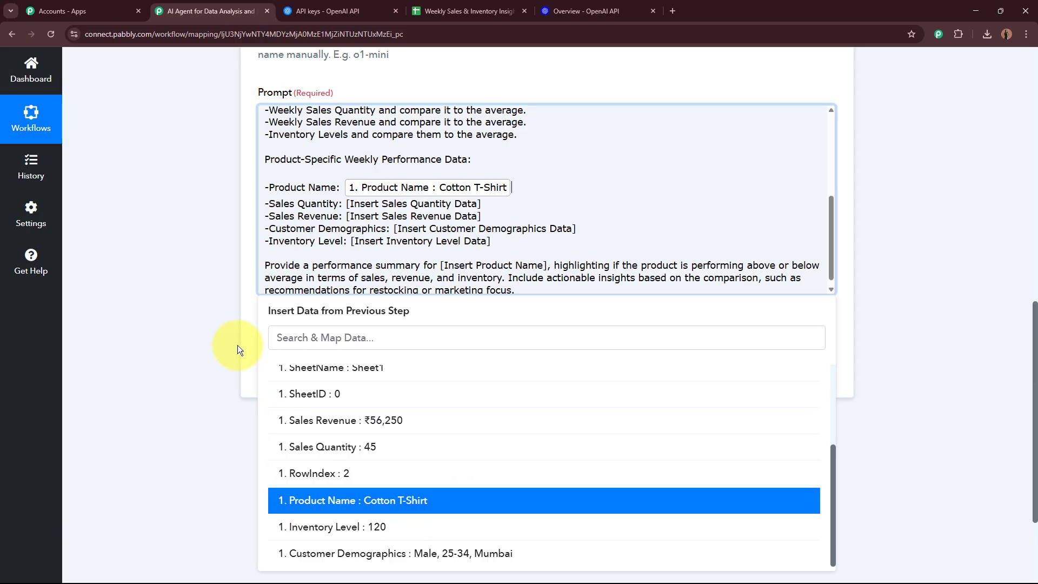
{"action": "left_click", "coordinate": [182, 255]}
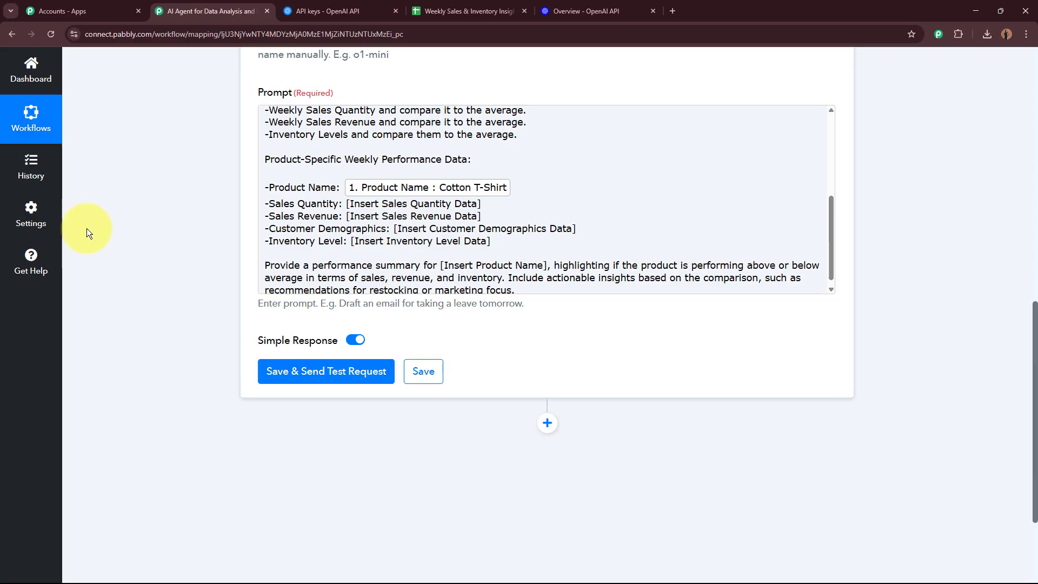
Step: Replace the sales quantity, sales revenue, customer demographics and inventory level placeholders in the prompt with the matching Google Sheets trigger fields
{"action": "scroll", "coordinate": [199, 234], "scroll_direction": "up", "scroll_amount": 10}
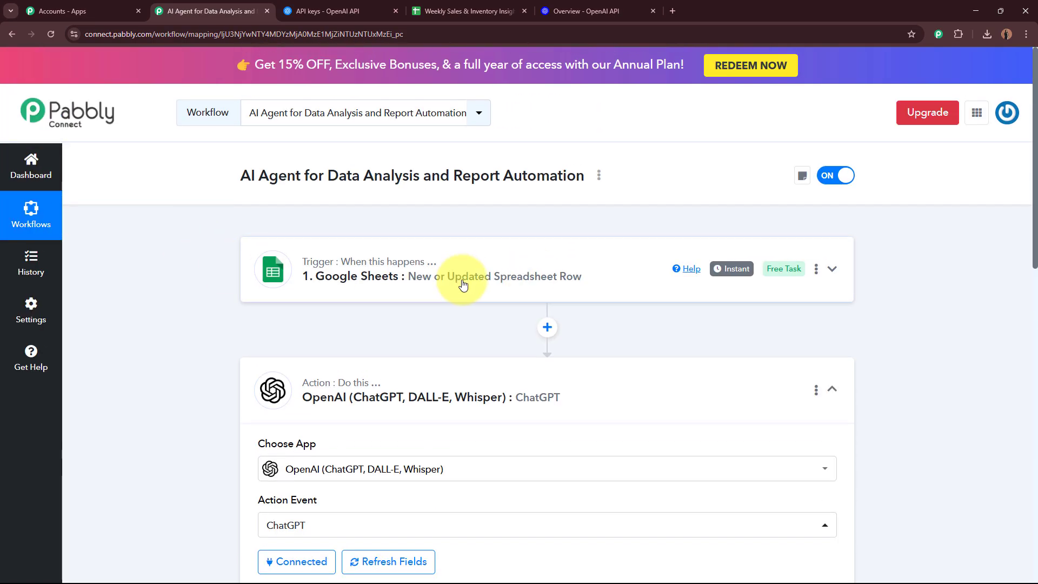
{"action": "scroll", "coordinate": [462, 280], "scroll_direction": "down", "scroll_amount": 9}
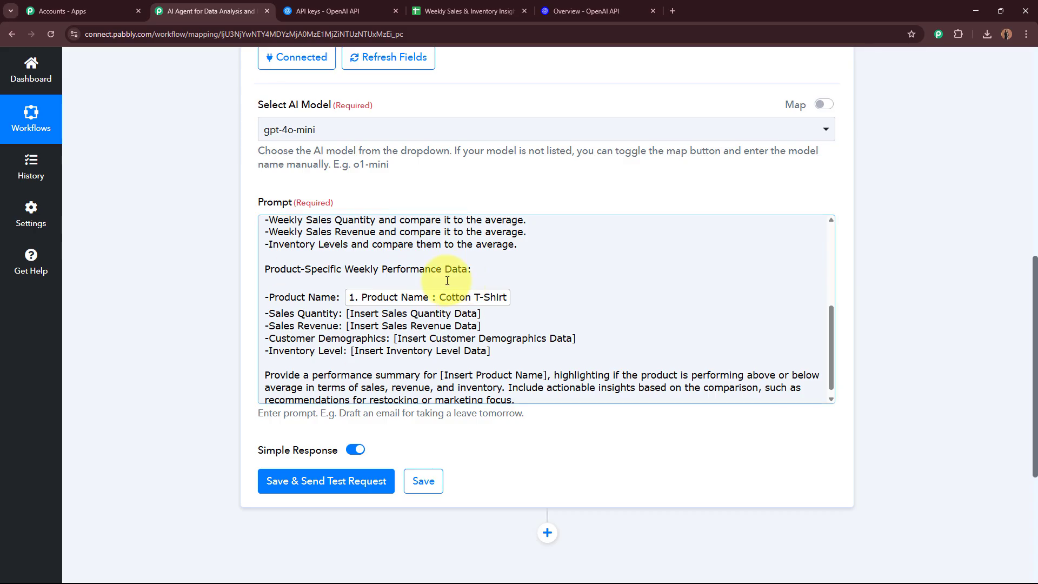
{"action": "scroll", "coordinate": [363, 304], "scroll_direction": "down", "scroll_amount": 1}
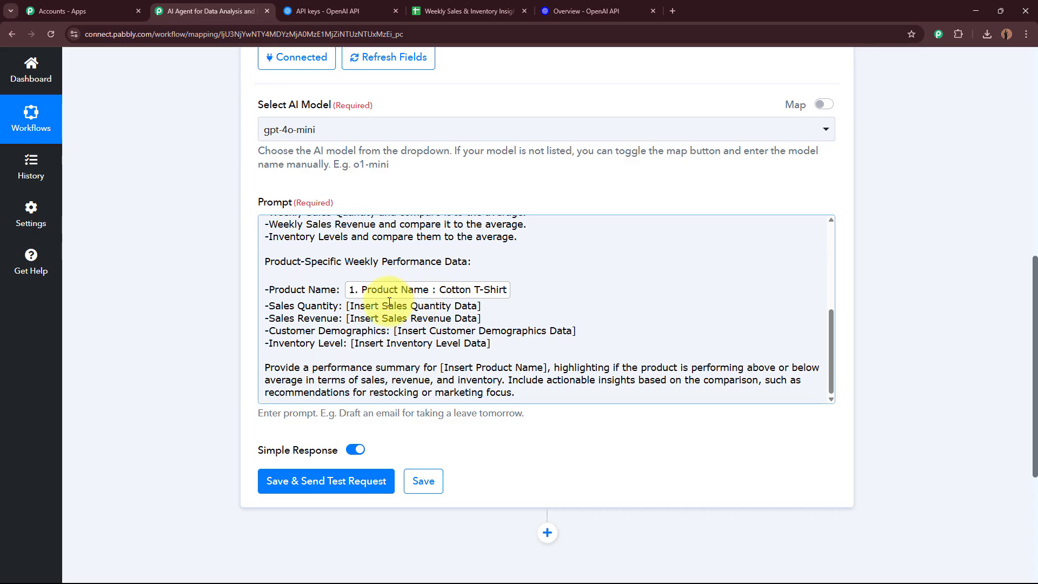
{"action": "left_click", "coordinate": [346, 306]}
{"action": "left_click_drag", "start_coordinate": [356, 307], "coordinate": [490, 308]}
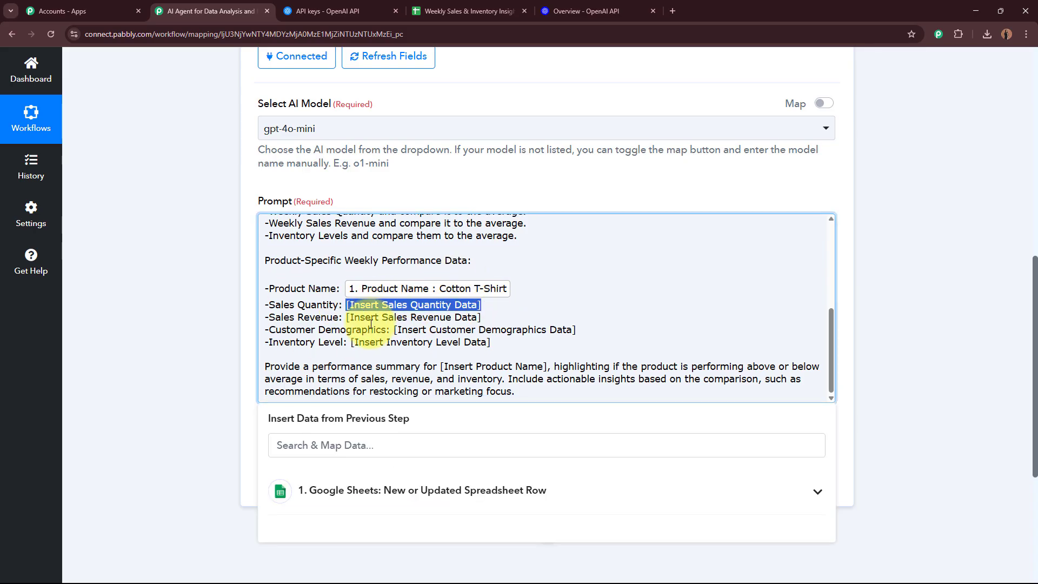
{"action": "scroll", "coordinate": [417, 340], "scroll_direction": "down", "scroll_amount": 3}
{"action": "left_click", "coordinate": [464, 348]}
{"action": "scroll", "coordinate": [453, 524], "scroll_direction": "down", "scroll_amount": 3}
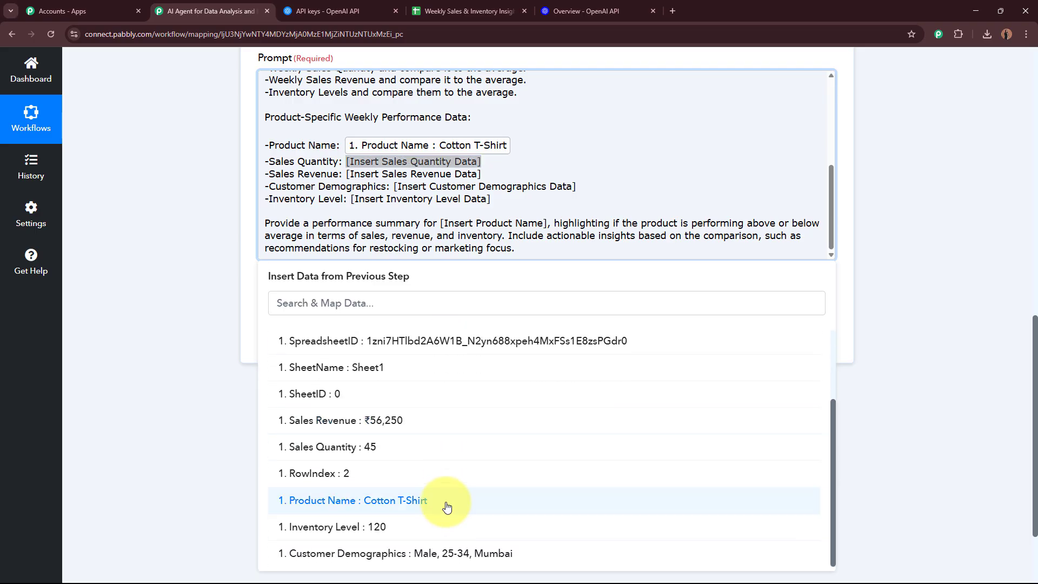
{"action": "left_click", "coordinate": [385, 453]}
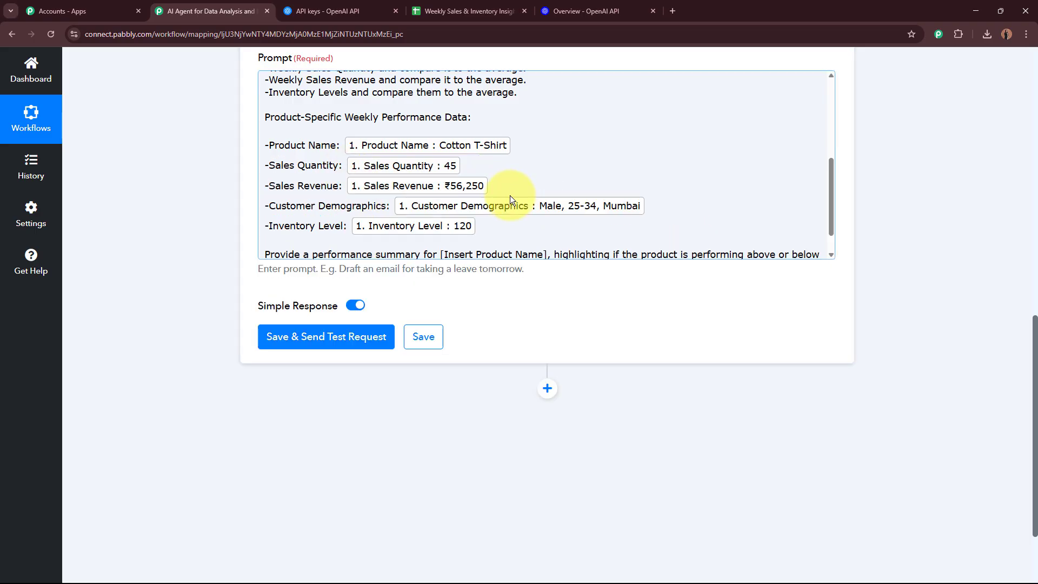
Step: Replace the [Insert Product Name] placeholder in the performance summary sentence with the Product Name field from the Google Sheets trigger
{"action": "scroll", "coordinate": [511, 198], "scroll_direction": "down", "scroll_amount": 2}
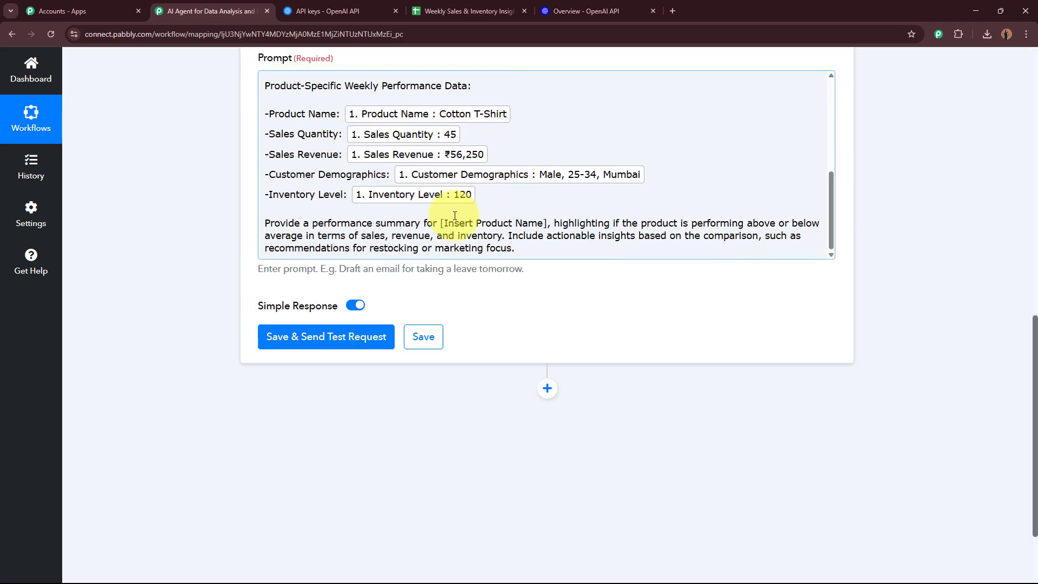
{"action": "left_click_drag", "start_coordinate": [441, 222], "coordinate": [550, 226]}
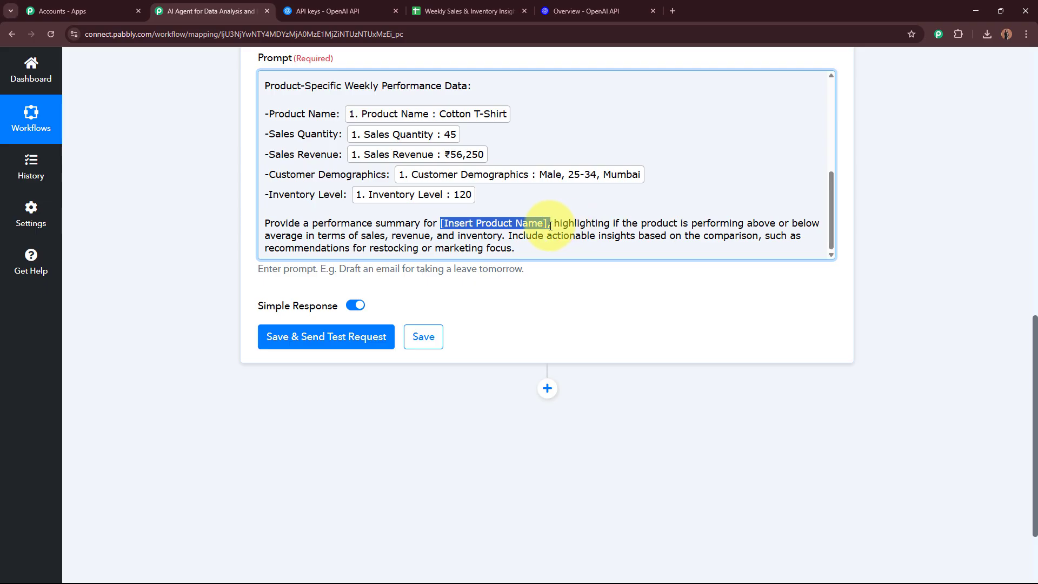
{"action": "left_click", "coordinate": [498, 348]}
{"action": "scroll", "coordinate": [433, 487], "scroll_direction": "down", "scroll_amount": 2}
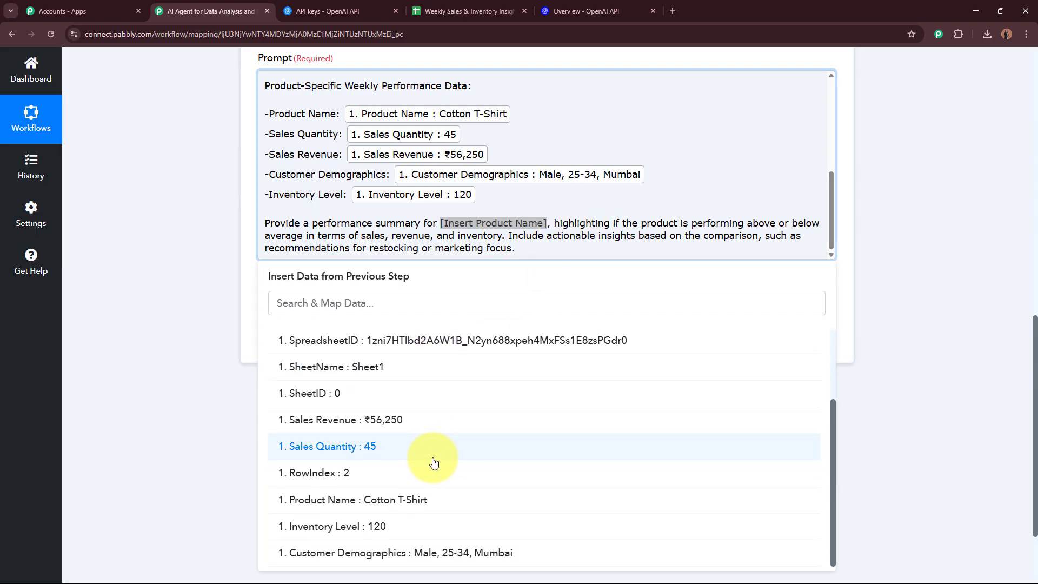
{"action": "left_click", "coordinate": [394, 507]}
{"action": "left_click", "coordinate": [169, 226]}
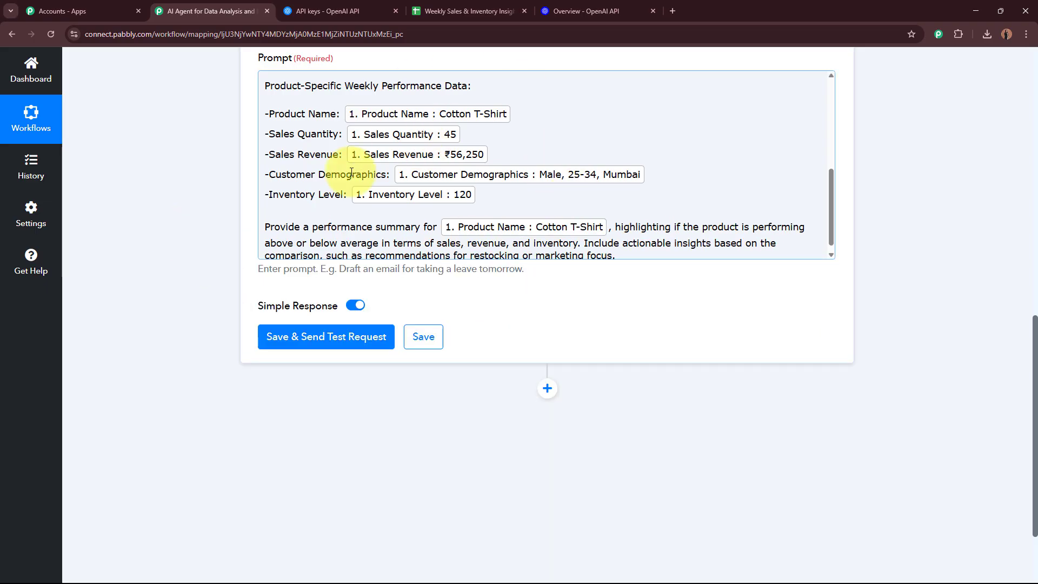
Step: Check the completed prompt, save the ChatGPT action and send a test request
{"action": "scroll", "coordinate": [261, 185], "scroll_direction": "up", "scroll_amount": 1}
{"action": "scroll", "coordinate": [260, 185], "scroll_direction": "up", "scroll_amount": 3}
{"action": "scroll", "coordinate": [210, 193], "scroll_direction": "up", "scroll_amount": 5}
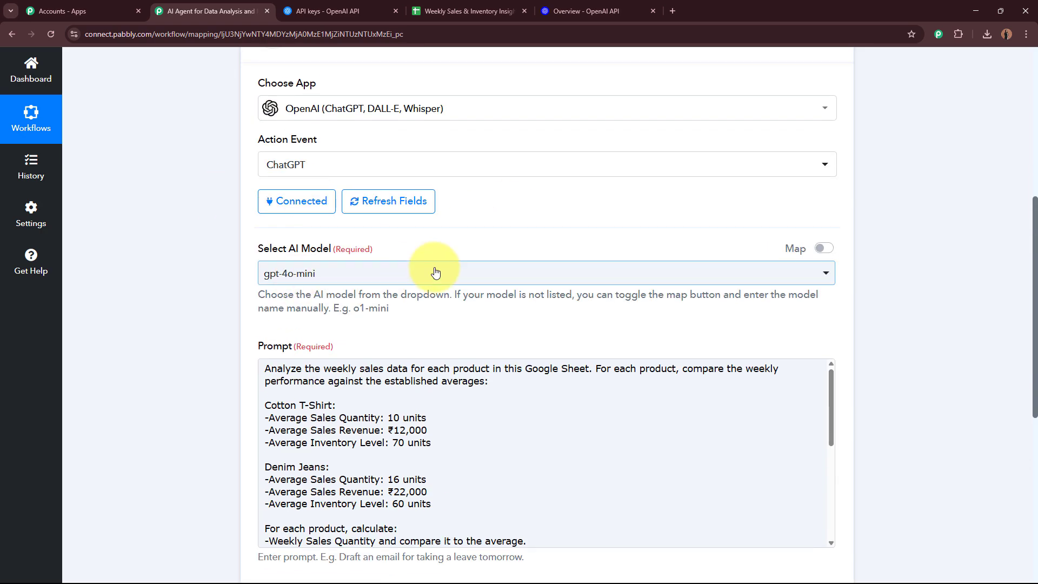
{"action": "scroll", "coordinate": [435, 271], "scroll_direction": "down", "scroll_amount": 5}
{"action": "left_click", "coordinate": [327, 341]}
Step: Find the Choices 0 Message Content value in the received response and enlarge its text box to show the report
{"action": "scroll", "coordinate": [210, 293], "scroll_direction": "down", "scroll_amount": 3}
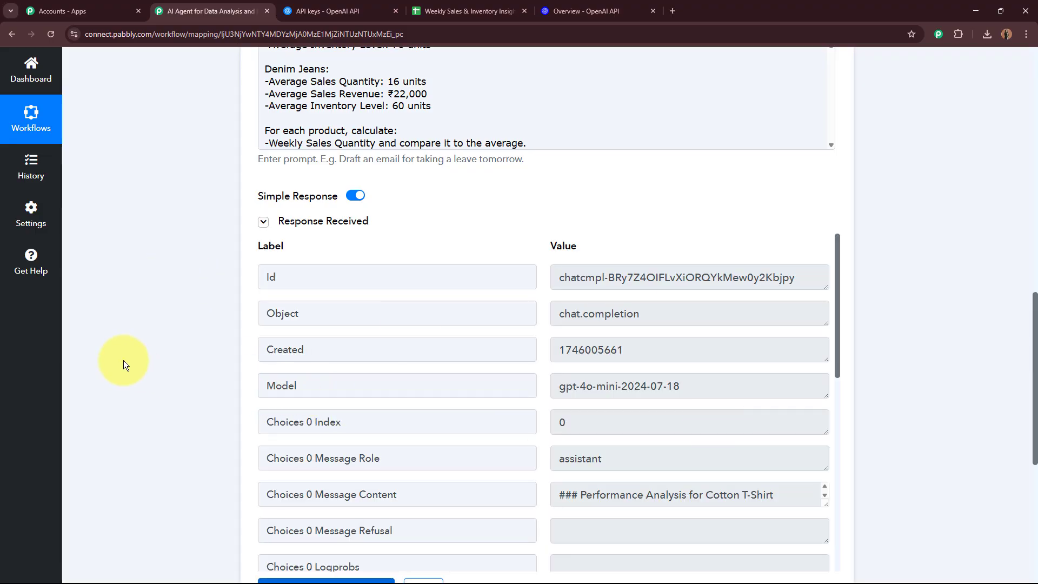
{"action": "scroll", "coordinate": [133, 339], "scroll_direction": "down", "scroll_amount": 3}
{"action": "scroll", "coordinate": [452, 225], "scroll_direction": "down", "scroll_amount": 2}
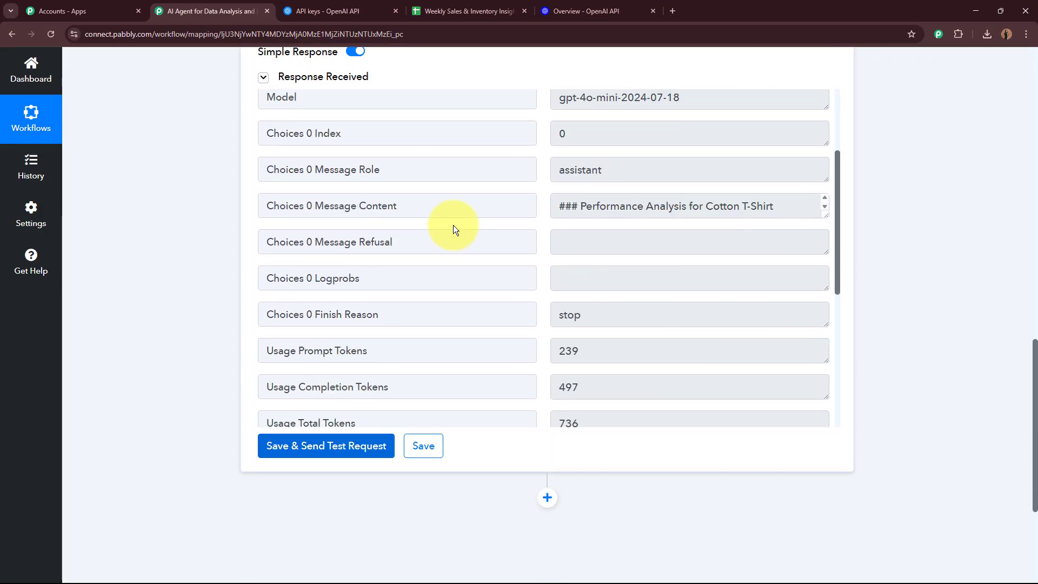
{"action": "left_click_drag", "start_coordinate": [313, 205], "coordinate": [417, 204]}
{"action": "scroll", "coordinate": [417, 203], "scroll_direction": "down", "scroll_amount": 1}
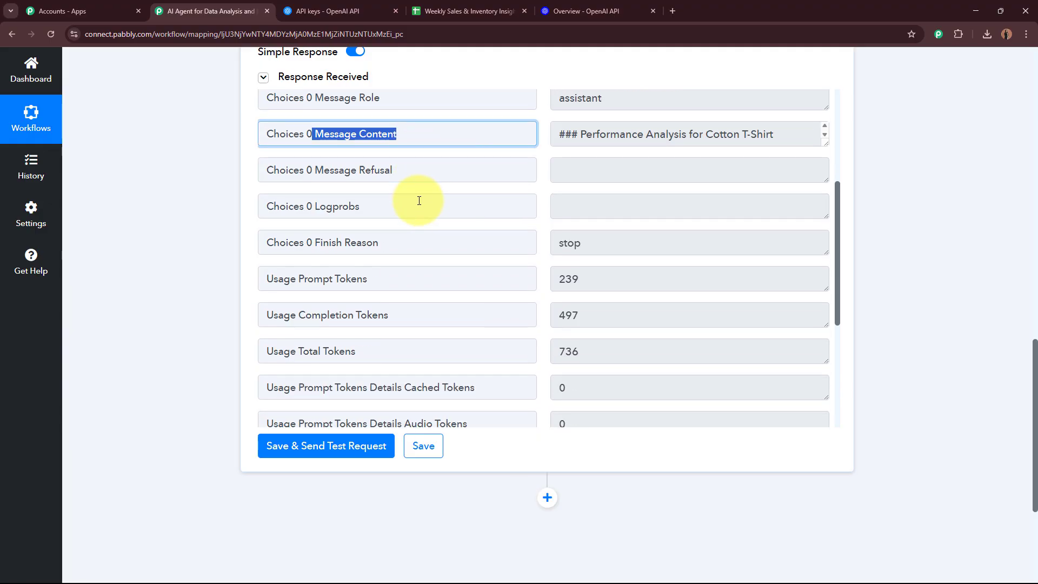
{"action": "left_click_drag", "start_coordinate": [826, 144], "coordinate": [823, 425]}
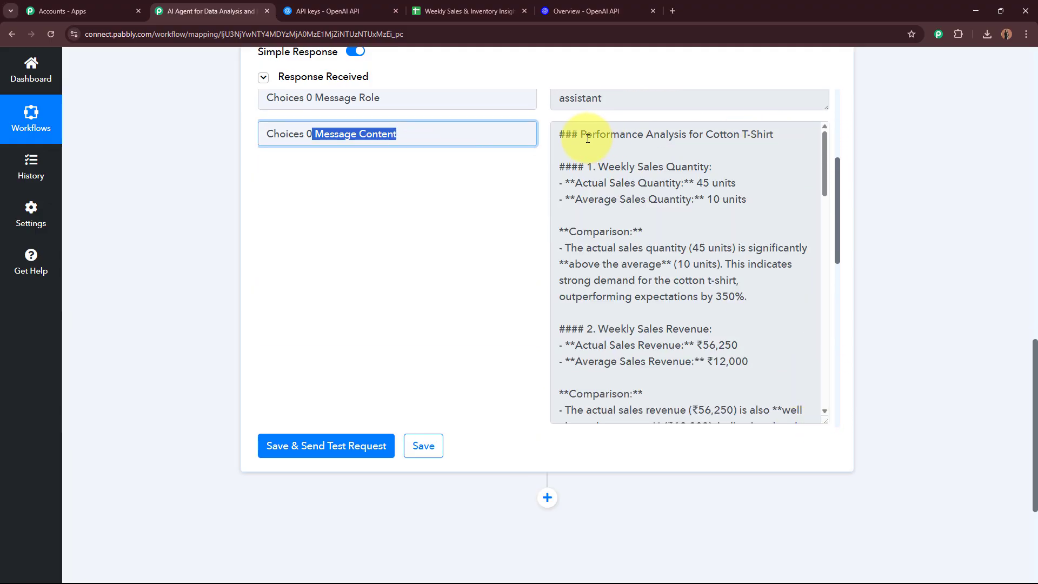
Step: Read the sales quantity, sales revenue and inventory level comparisons in the generated Cotton T-Shirt performance analysis
{"action": "left_click_drag", "start_coordinate": [581, 136], "coordinate": [764, 135]}
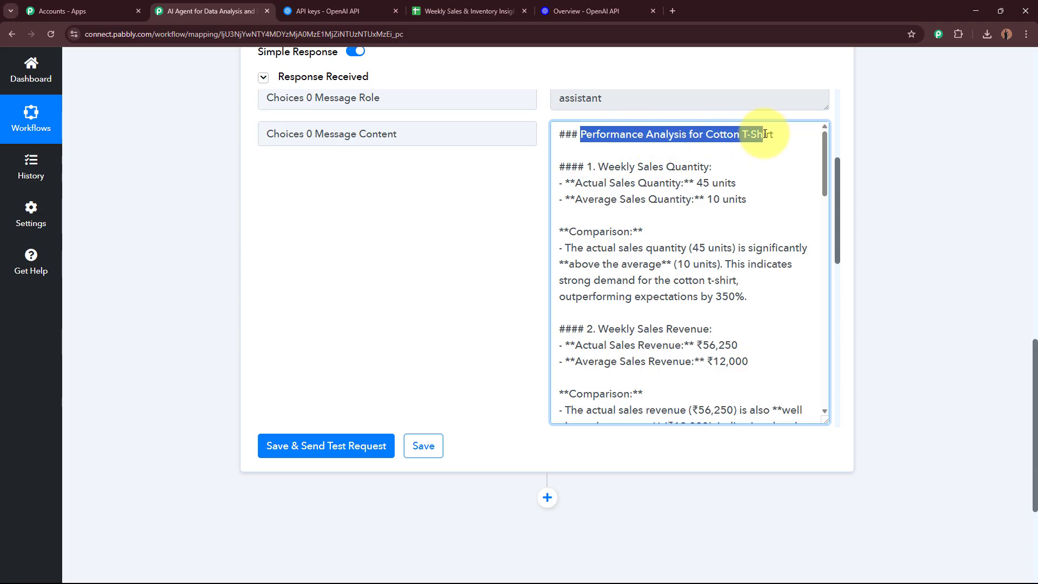
{"action": "left_click", "coordinate": [663, 140]}
{"action": "left_click_drag", "start_coordinate": [684, 183], "coordinate": [746, 183]}
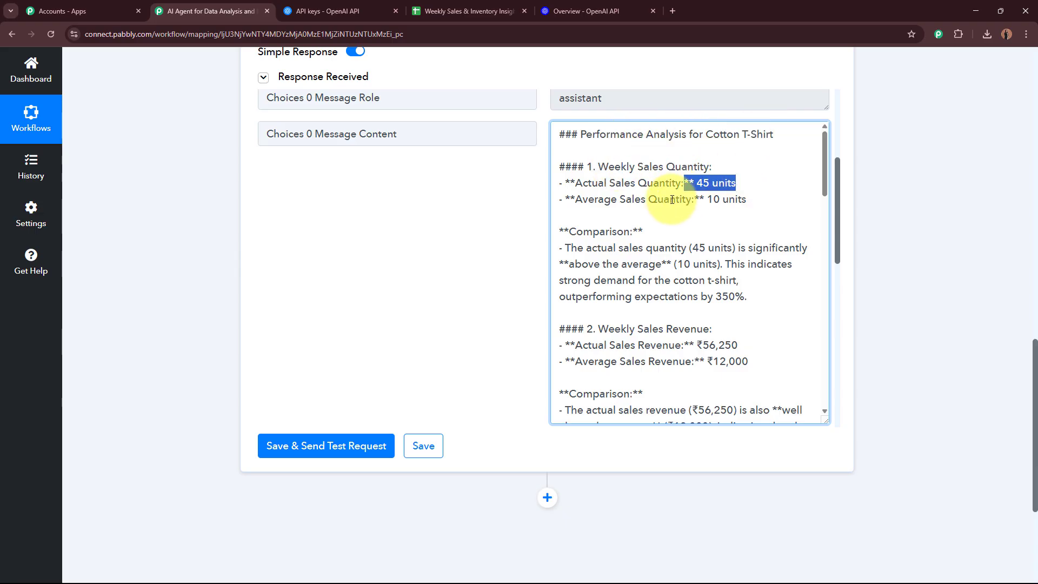
{"action": "left_click_drag", "start_coordinate": [672, 200], "coordinate": [746, 200]}
{"action": "left_click_drag", "start_coordinate": [587, 248], "coordinate": [708, 281]}
{"action": "scroll", "coordinate": [709, 287], "scroll_direction": "down", "scroll_amount": 2}
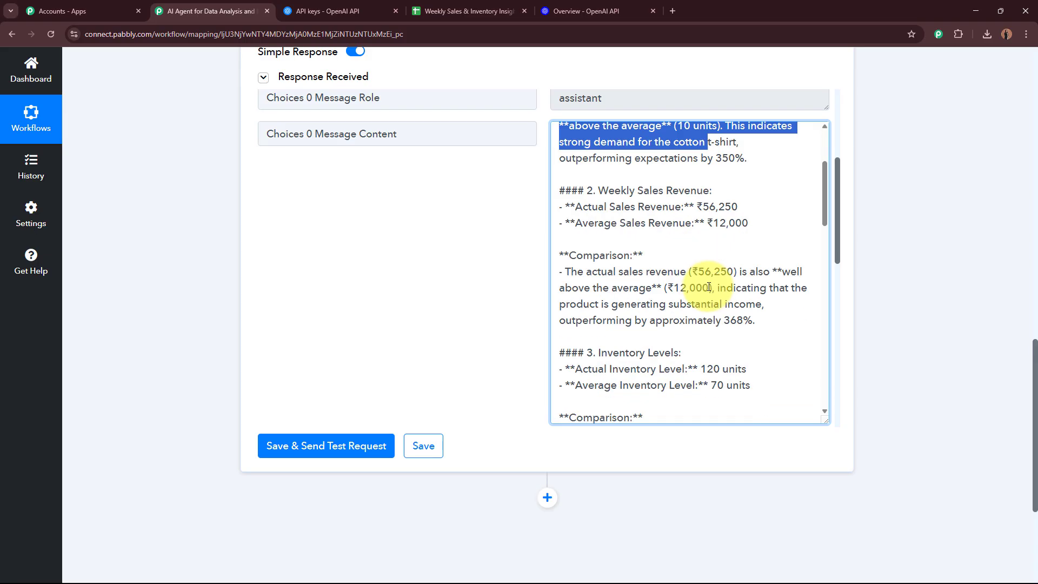
{"action": "left_click_drag", "start_coordinate": [598, 184], "coordinate": [749, 217]}
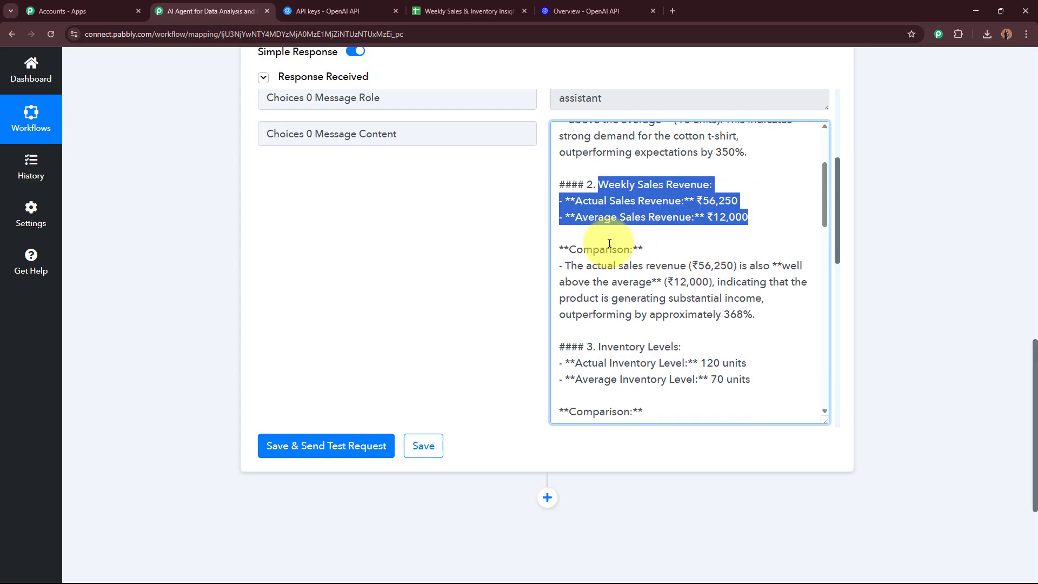
{"action": "left_click_drag", "start_coordinate": [582, 249], "coordinate": [692, 316]}
{"action": "scroll", "coordinate": [649, 297], "scroll_direction": "down", "scroll_amount": 1}
{"action": "left_click_drag", "start_coordinate": [598, 275], "coordinate": [754, 298]}
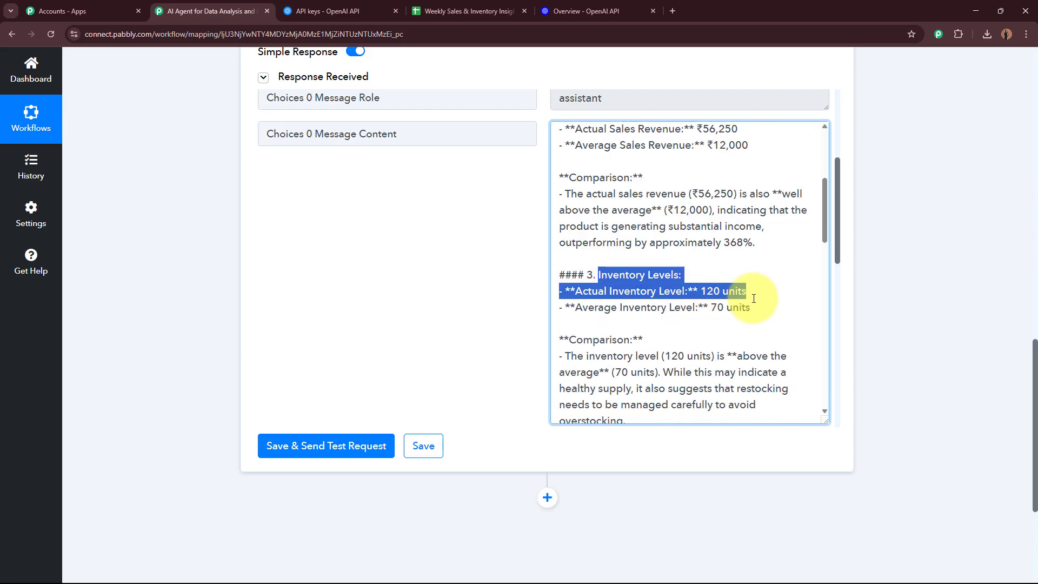
{"action": "scroll", "coordinate": [753, 298], "scroll_direction": "down", "scroll_amount": 2}
{"action": "left_click_drag", "start_coordinate": [563, 192], "coordinate": [686, 271]}
{"action": "left_click", "coordinate": [662, 274]}
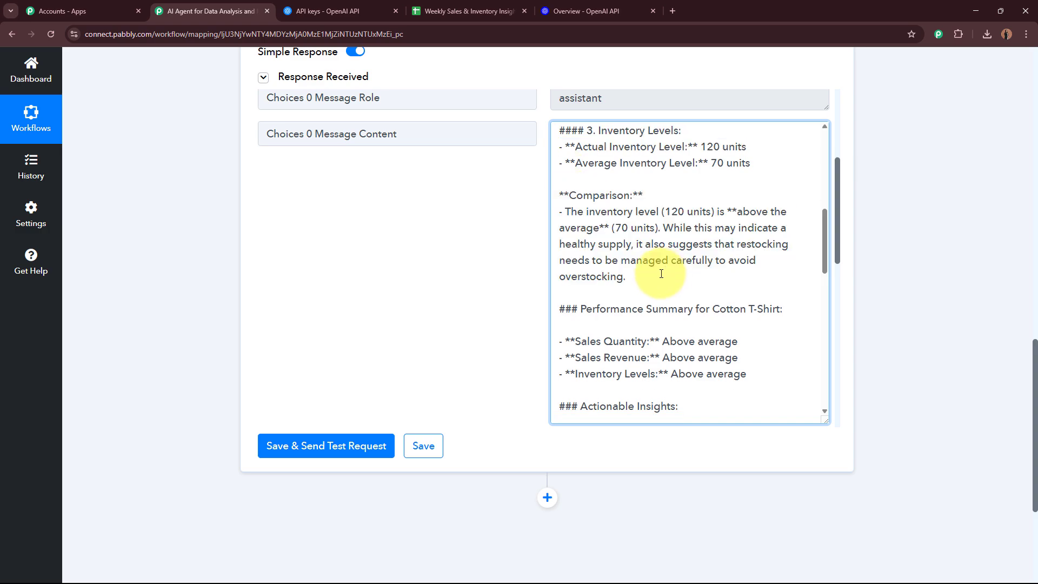
Step: Read the report's performance summary and its actionable insights, from restocking strategy through sales tracking and the closing paragraph
{"action": "left_click_drag", "start_coordinate": [606, 308], "coordinate": [780, 309]}
{"action": "scroll", "coordinate": [765, 303], "scroll_direction": "down", "scroll_amount": 2}
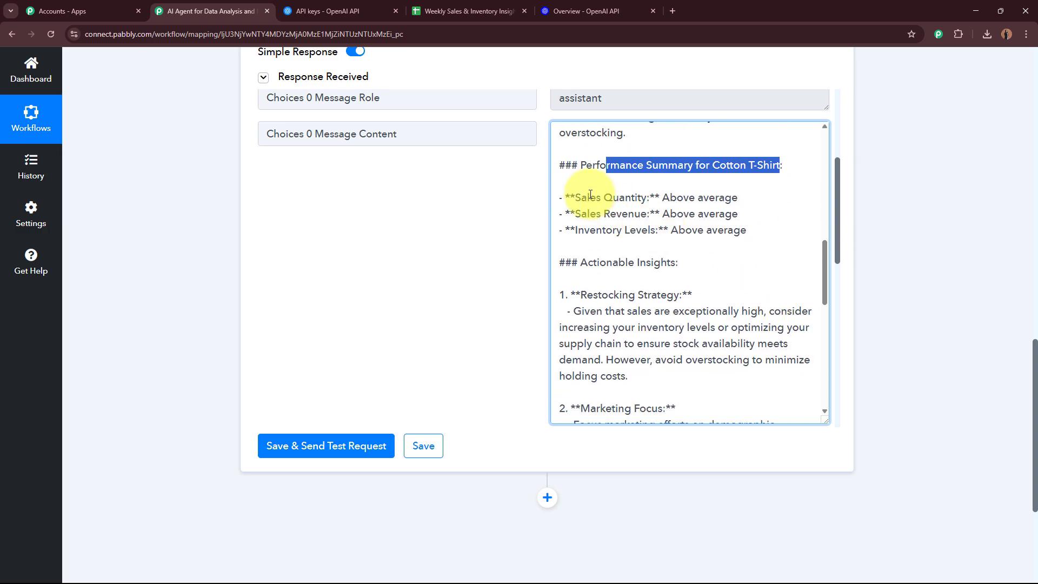
{"action": "left_click_drag", "start_coordinate": [590, 196], "coordinate": [745, 229]}
{"action": "left_click", "coordinate": [738, 242]}
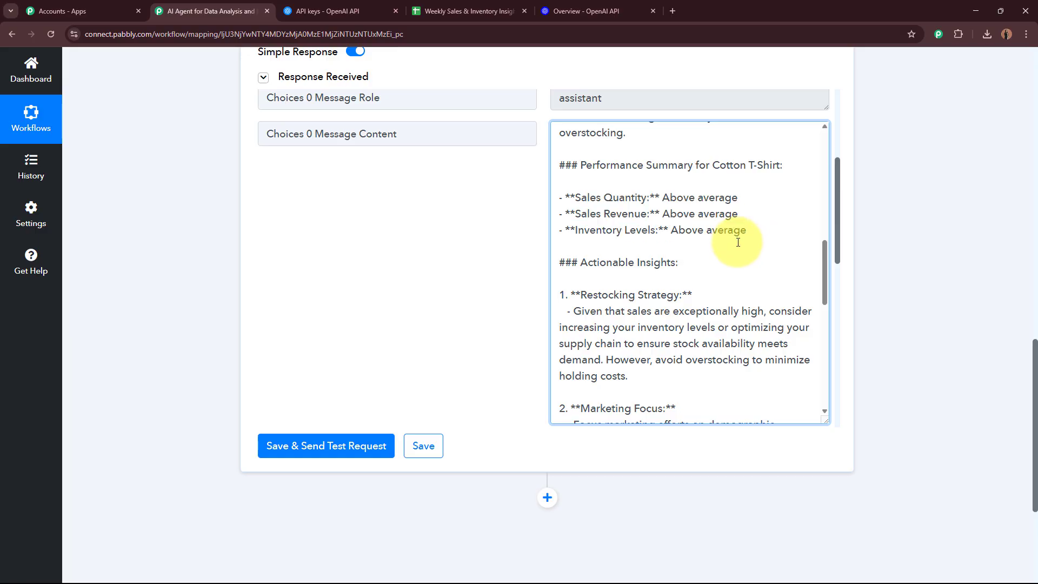
{"action": "left_click_drag", "start_coordinate": [595, 263], "coordinate": [682, 265]}
{"action": "scroll", "coordinate": [660, 266], "scroll_direction": "down", "scroll_amount": 2}
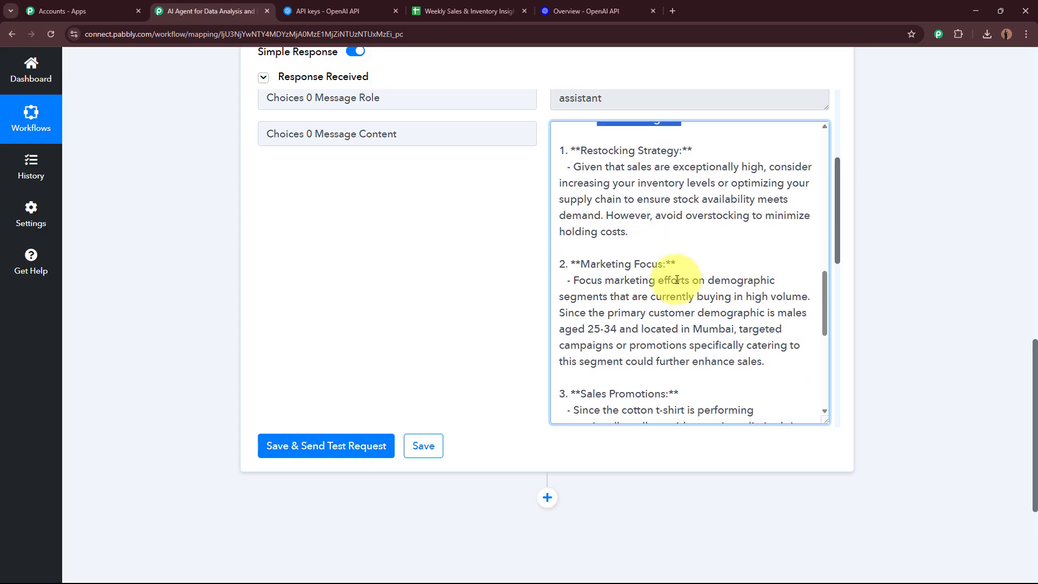
{"action": "left_click_drag", "start_coordinate": [574, 151], "coordinate": [682, 152]}
{"action": "left_click_drag", "start_coordinate": [581, 264], "coordinate": [647, 264]}
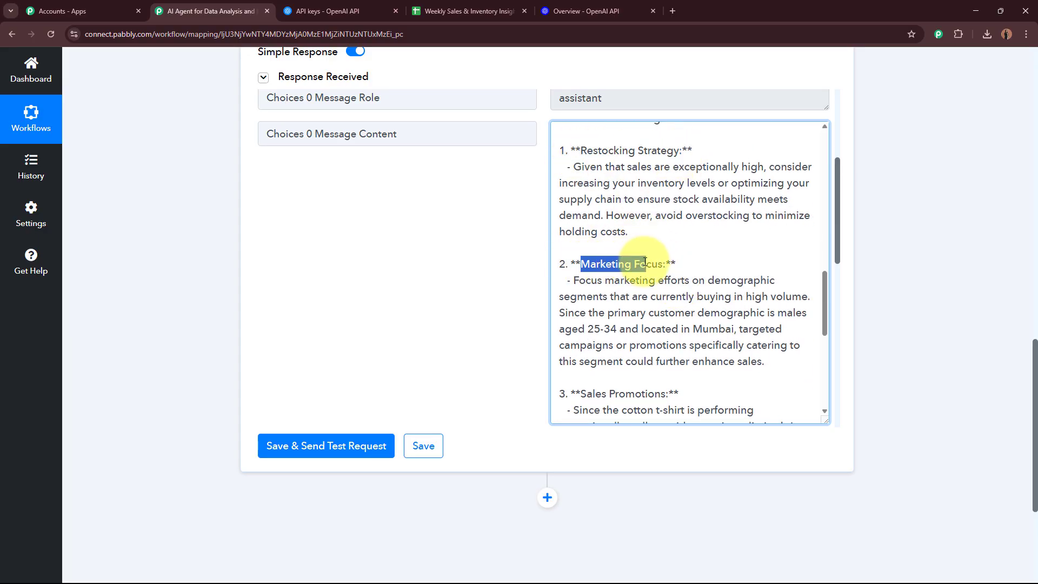
{"action": "scroll", "coordinate": [647, 328], "scroll_direction": "down", "scroll_amount": 2}
{"action": "left_click_drag", "start_coordinate": [586, 249], "coordinate": [670, 249]}
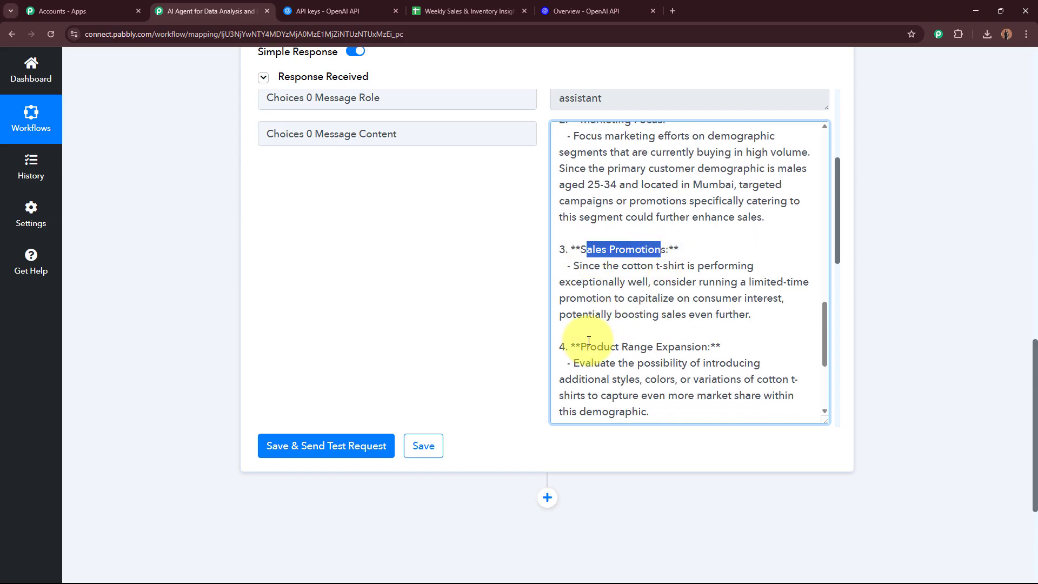
{"action": "left_click_drag", "start_coordinate": [587, 346], "coordinate": [749, 346]}
{"action": "scroll", "coordinate": [703, 336], "scroll_direction": "down", "scroll_amount": 3}
{"action": "left_click_drag", "start_coordinate": [582, 292], "coordinate": [665, 292]}
{"action": "scroll", "coordinate": [688, 307], "scroll_direction": "down", "scroll_amount": 1}
{"action": "left_click_drag", "start_coordinate": [560, 357], "coordinate": [737, 346]}
{"action": "left_click", "coordinate": [737, 346]}
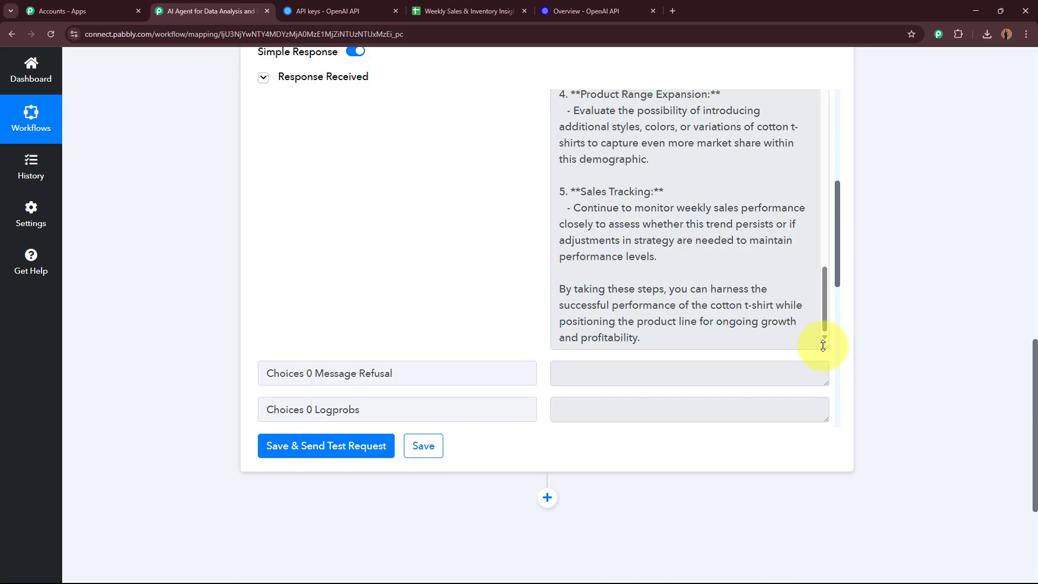
Step: Shrink the Choices 0 Message Content text box back to one line and collapse the ChatGPT action step
{"action": "left_click_drag", "start_coordinate": [823, 344], "coordinate": [833, 180]}
{"action": "scroll", "coordinate": [832, 180], "scroll_direction": "up", "scroll_amount": 3}
{"action": "scroll", "coordinate": [832, 180], "scroll_direction": "up", "scroll_amount": 1}
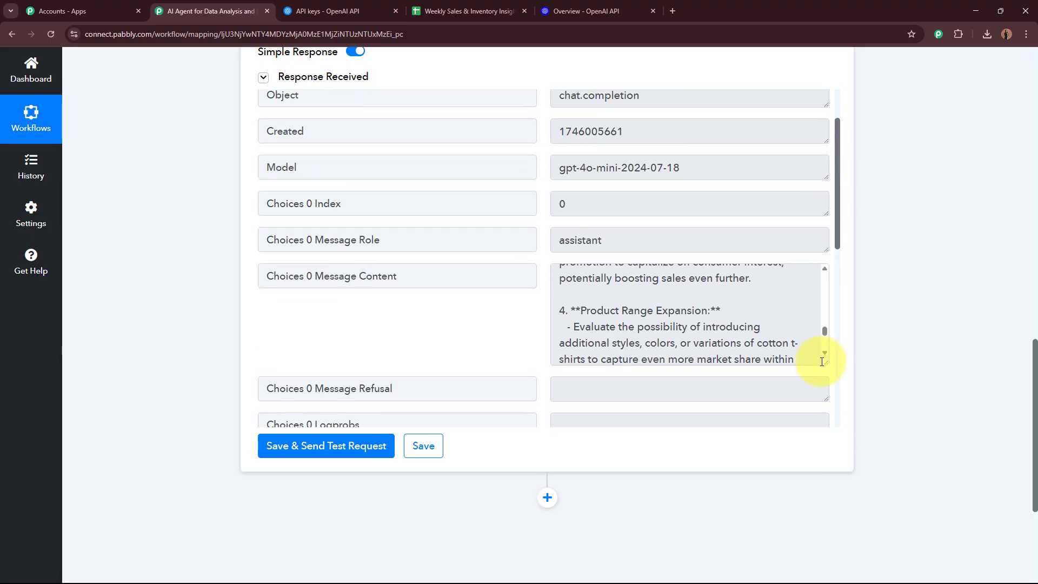
{"action": "left_click_drag", "start_coordinate": [823, 361], "coordinate": [824, 281]}
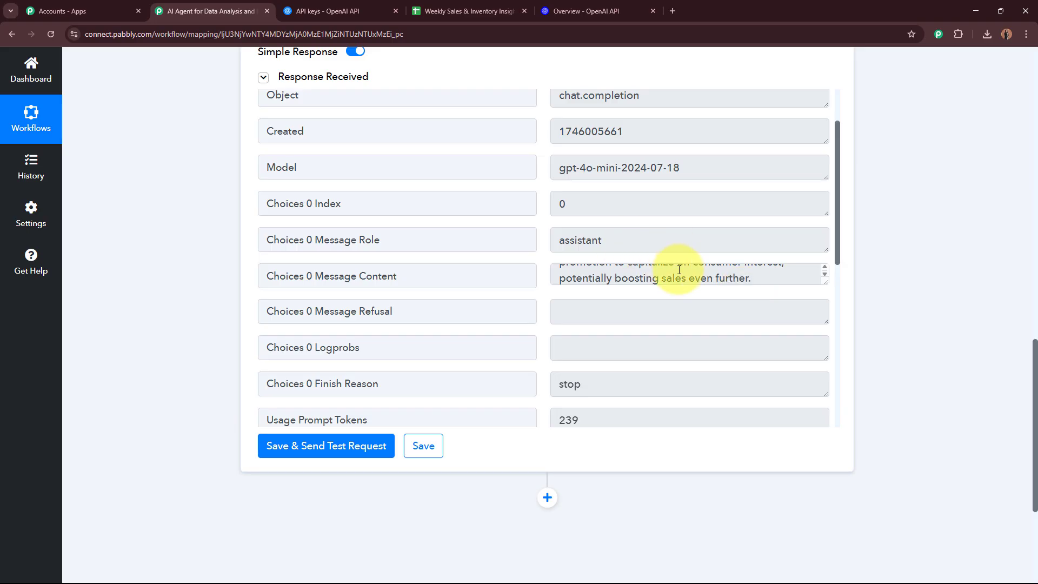
{"action": "scroll", "coordinate": [680, 271], "scroll_direction": "up", "scroll_amount": 2}
{"action": "scroll", "coordinate": [681, 271], "scroll_direction": "up", "scroll_amount": 5}
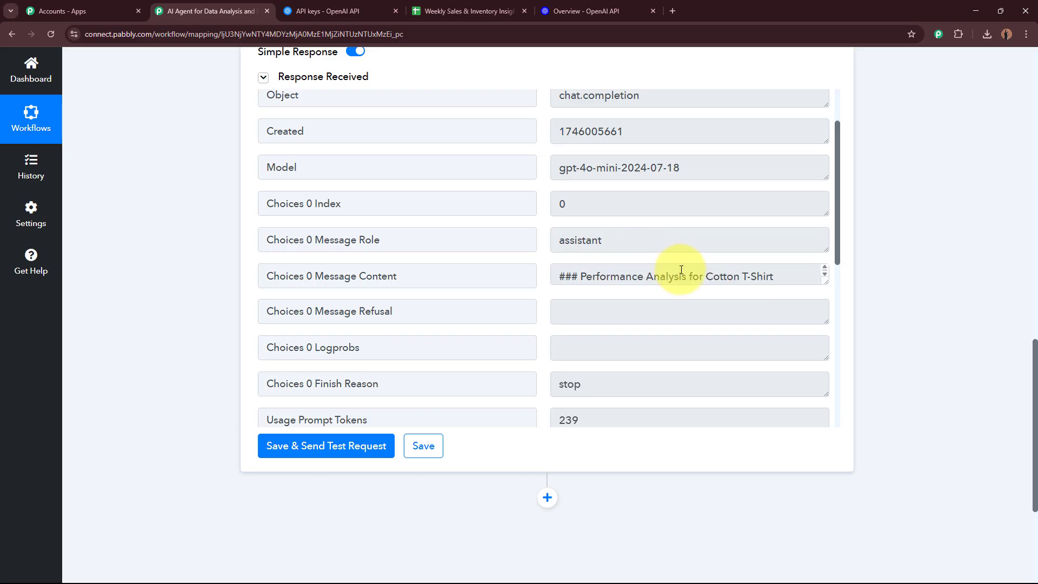
{"action": "scroll", "coordinate": [940, 314], "scroll_direction": "up", "scroll_amount": 15}
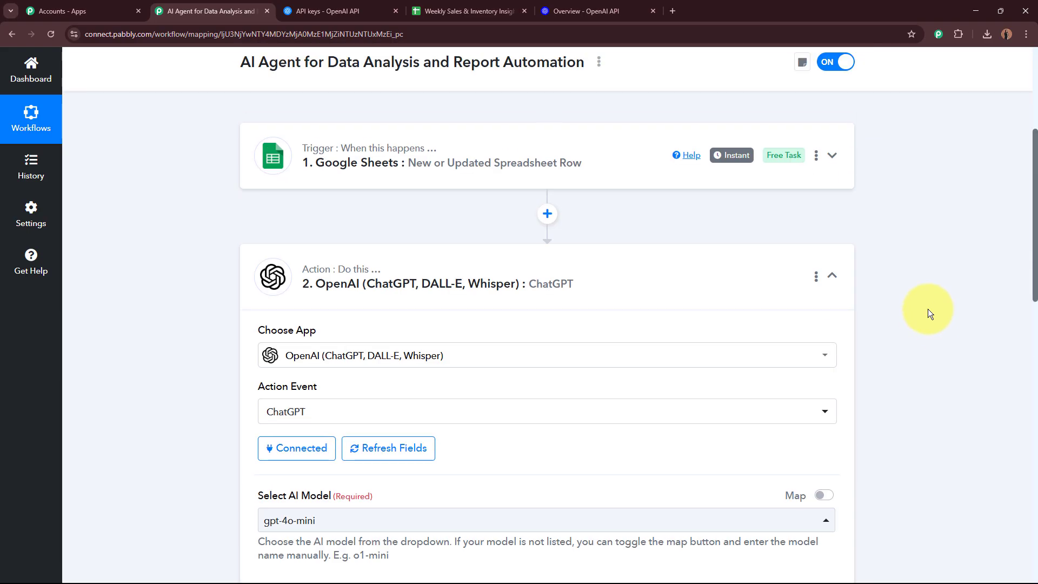
{"action": "left_click", "coordinate": [642, 289]}
{"action": "scroll", "coordinate": [273, 382], "scroll_direction": "up", "scroll_amount": 3}
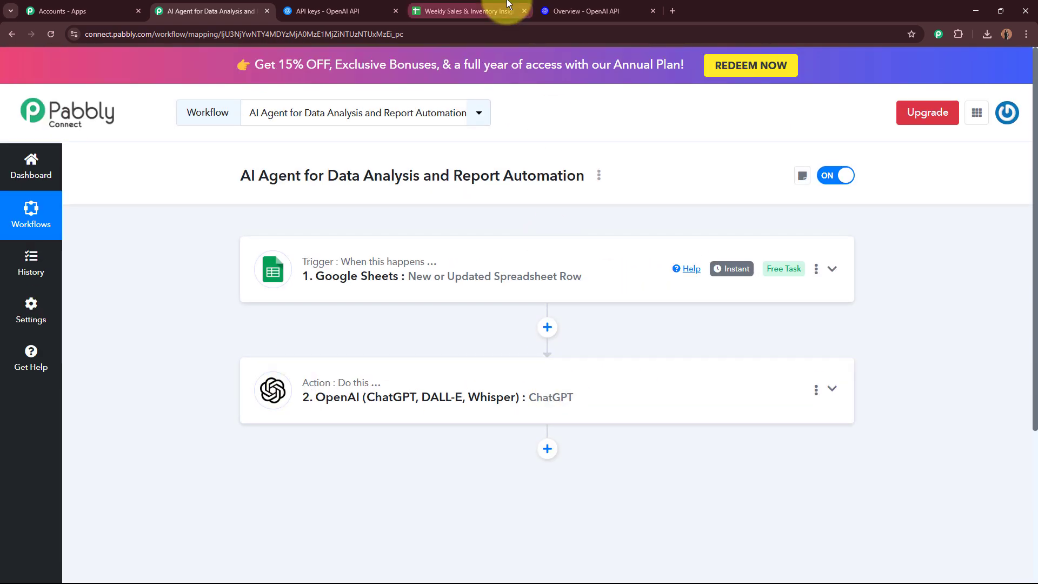
Step: Check the Generated Report cell of the Cotton T-Shirt row in the Weekly Sales & Inventory Insights spreadsheet, then return to the workflow
{"action": "left_click", "coordinate": [466, 10]}
{"action": "left_click", "coordinate": [845, 194]}
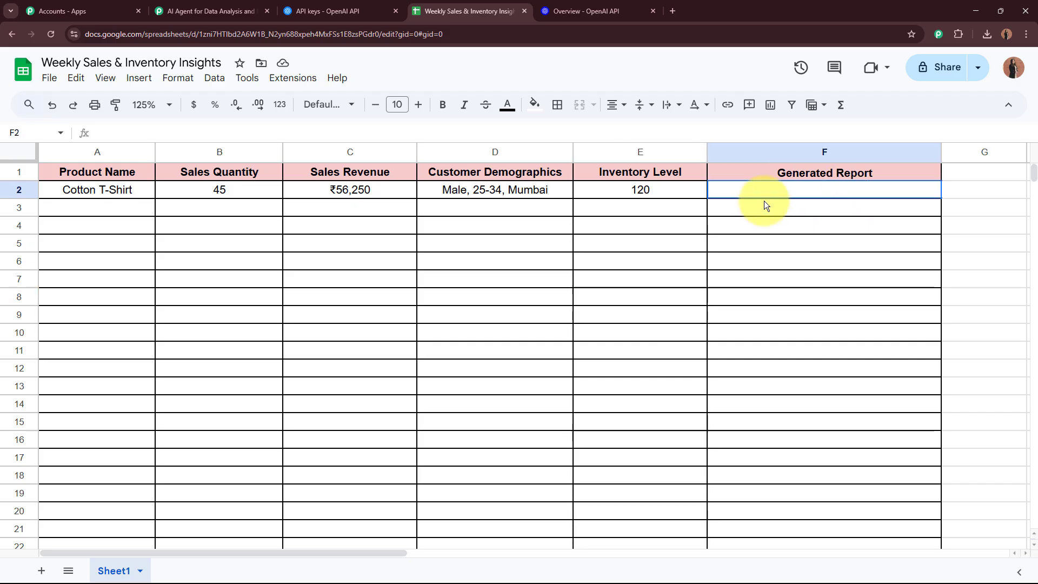
{"action": "left_click", "coordinate": [168, 10]}
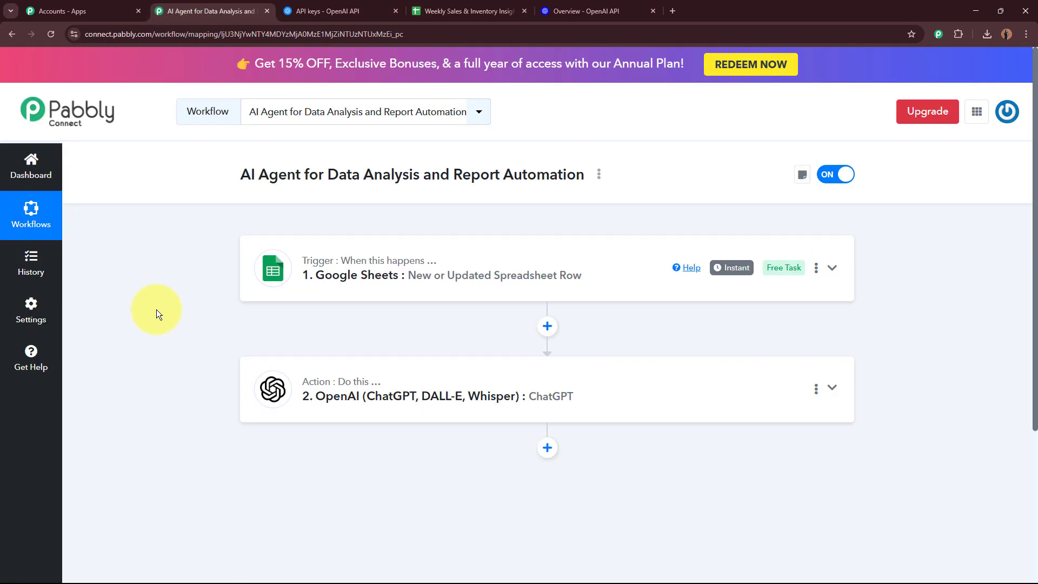
Step: Add an action step after ChatGPT using Google Sheets with the Update Row event
{"action": "scroll", "coordinate": [157, 309], "scroll_direction": "down", "scroll_amount": 4}
{"action": "left_click", "coordinate": [546, 236]}
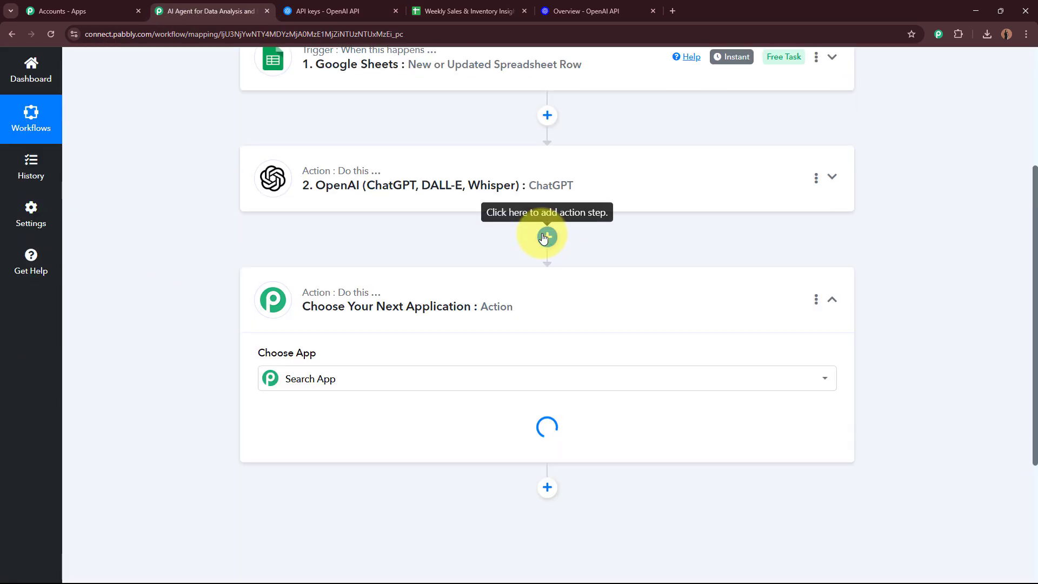
{"action": "type", "text": "Google"}
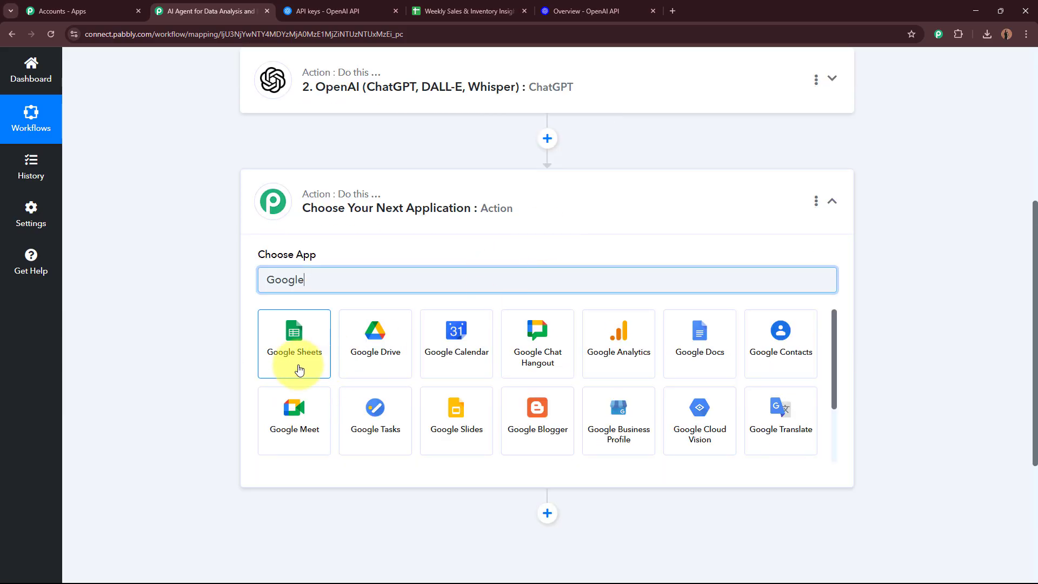
{"action": "left_click", "coordinate": [299, 368]}
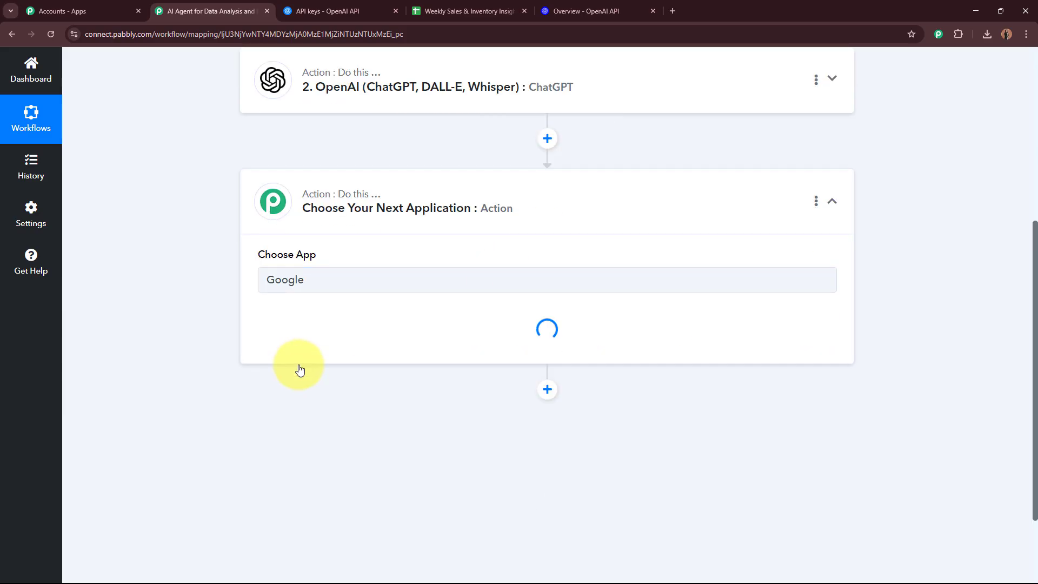
{"action": "left_click", "coordinate": [308, 346]}
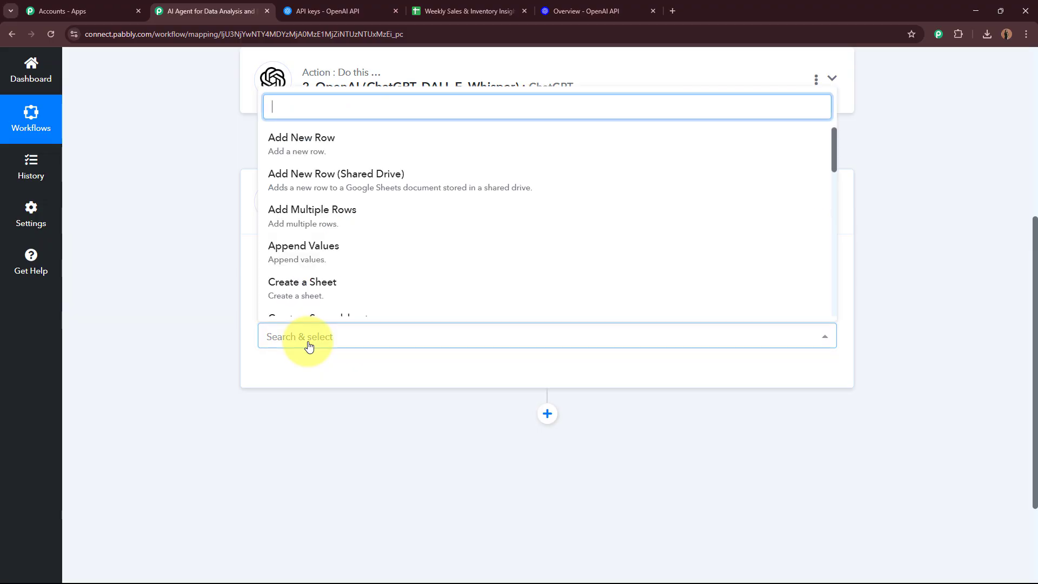
{"action": "scroll", "coordinate": [332, 268], "scroll_direction": "down", "scroll_amount": 8}
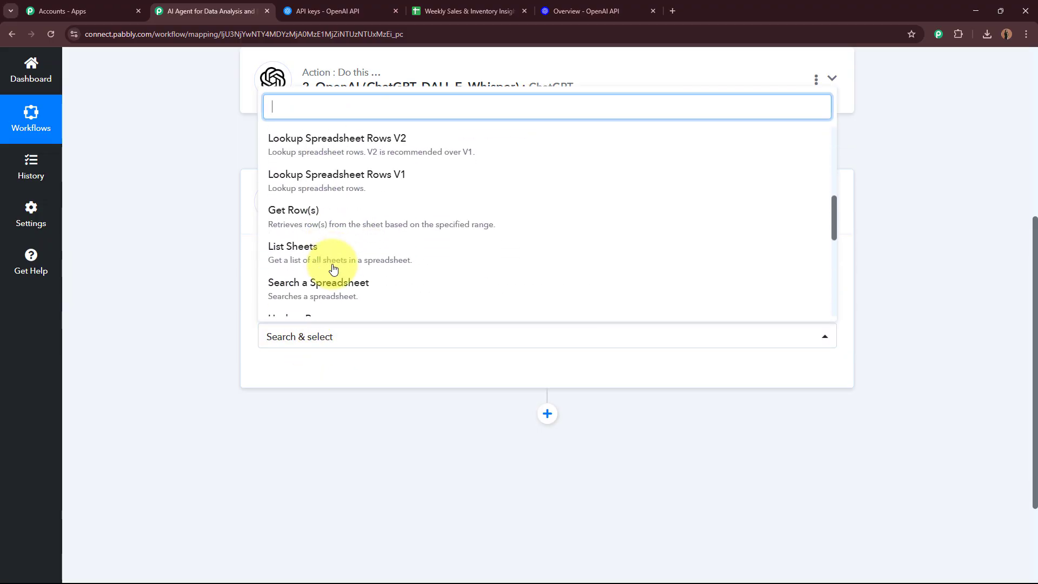
{"action": "left_click", "coordinate": [348, 185]}
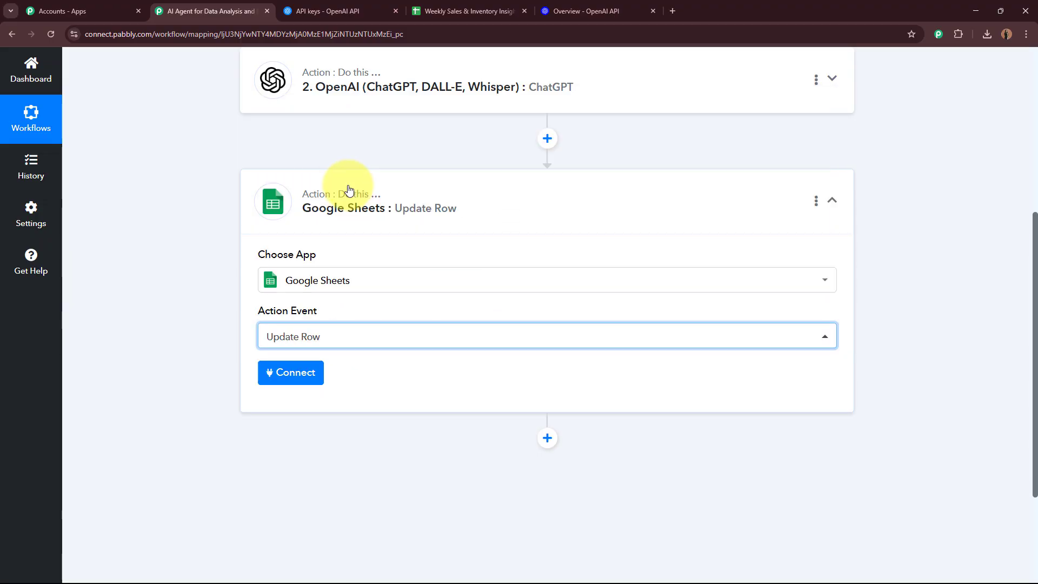
Step: Connect the Update Row action through a new Google Sheets connection, signing in with the Google account and allowing access
{"action": "left_click", "coordinate": [464, 10]}
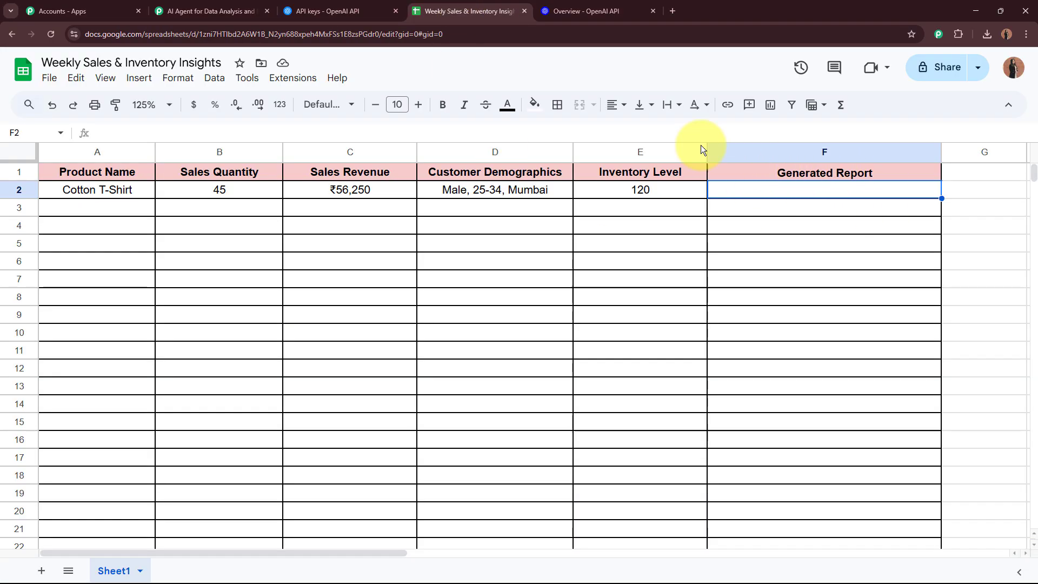
{"action": "left_click", "coordinate": [205, 11]}
{"action": "left_click", "coordinate": [319, 372]}
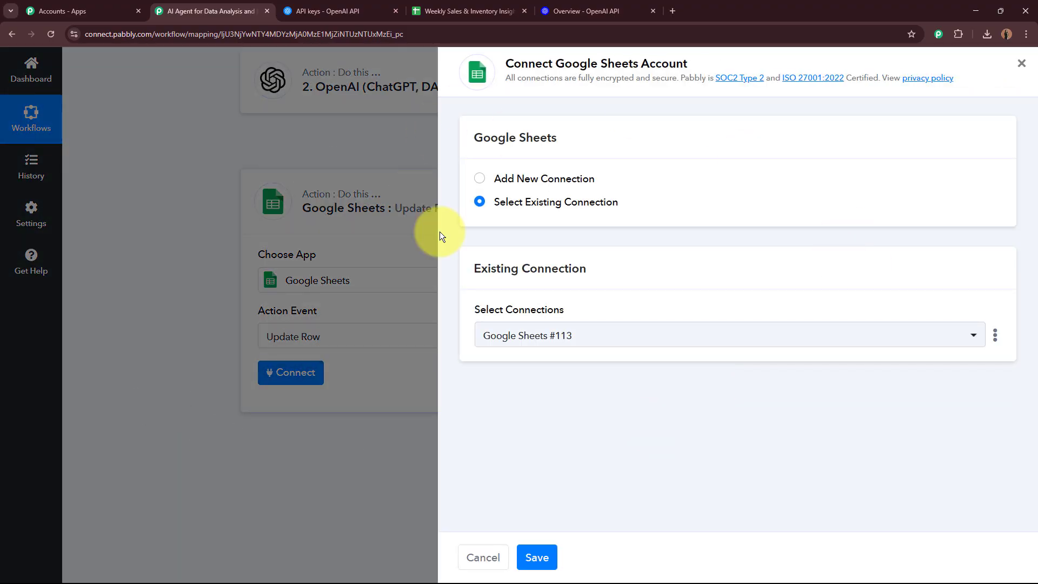
{"action": "left_click", "coordinate": [480, 179]}
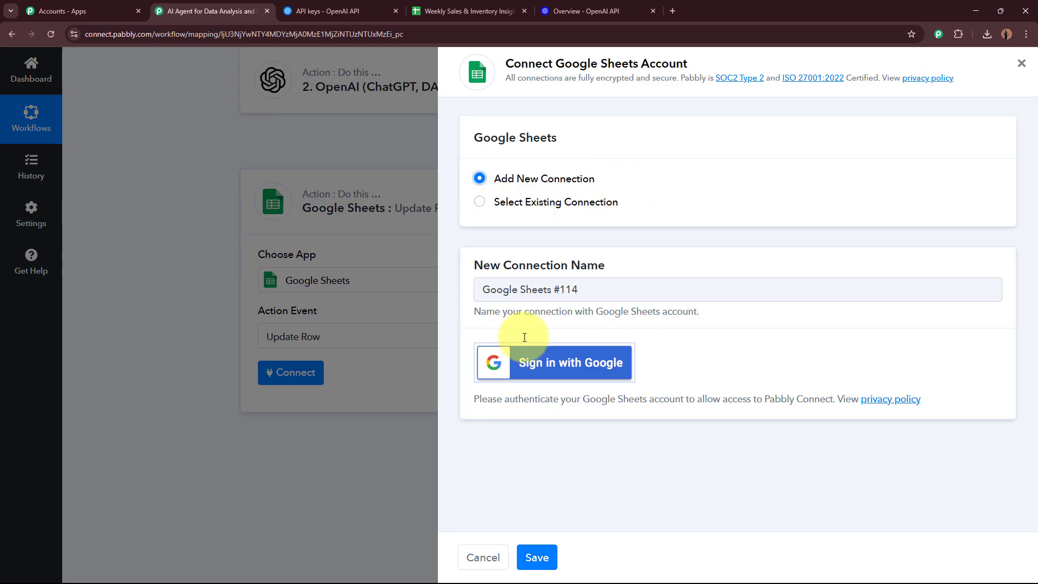
{"action": "left_click", "coordinate": [602, 373]}
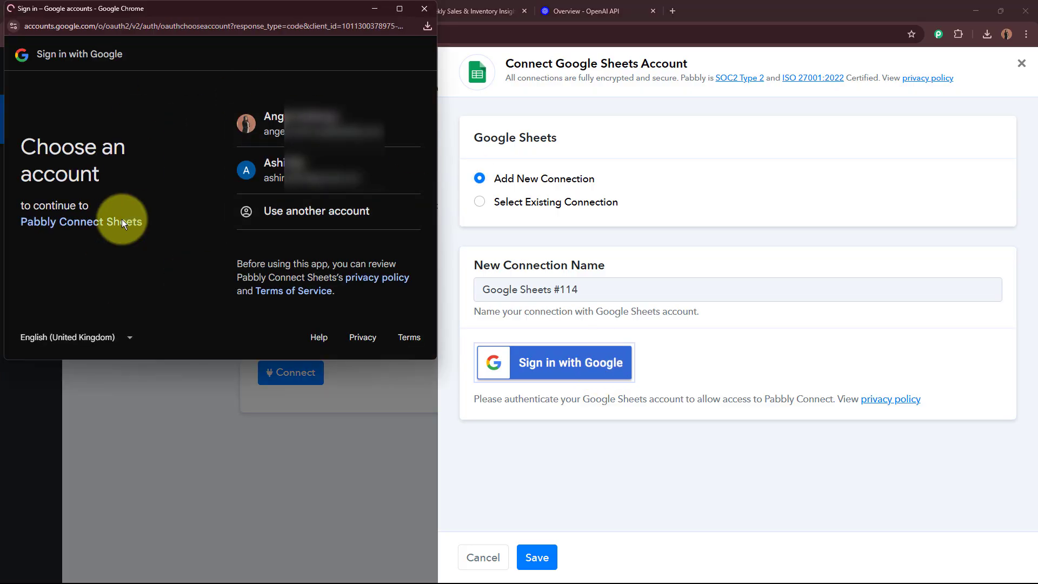
{"action": "left_click_drag", "start_coordinate": [21, 131], "coordinate": [118, 183]}
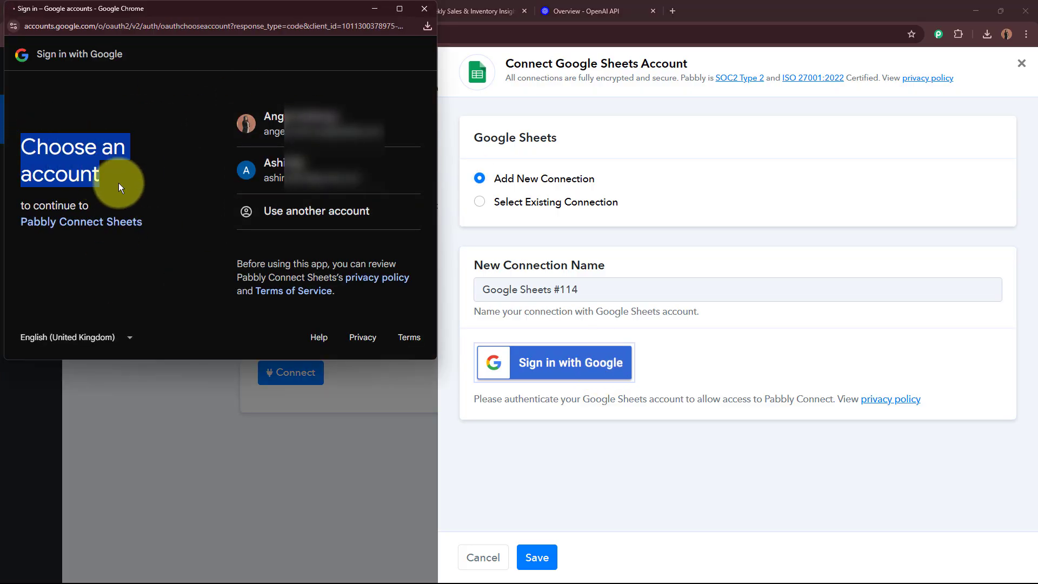
{"action": "left_click", "coordinate": [118, 183]}
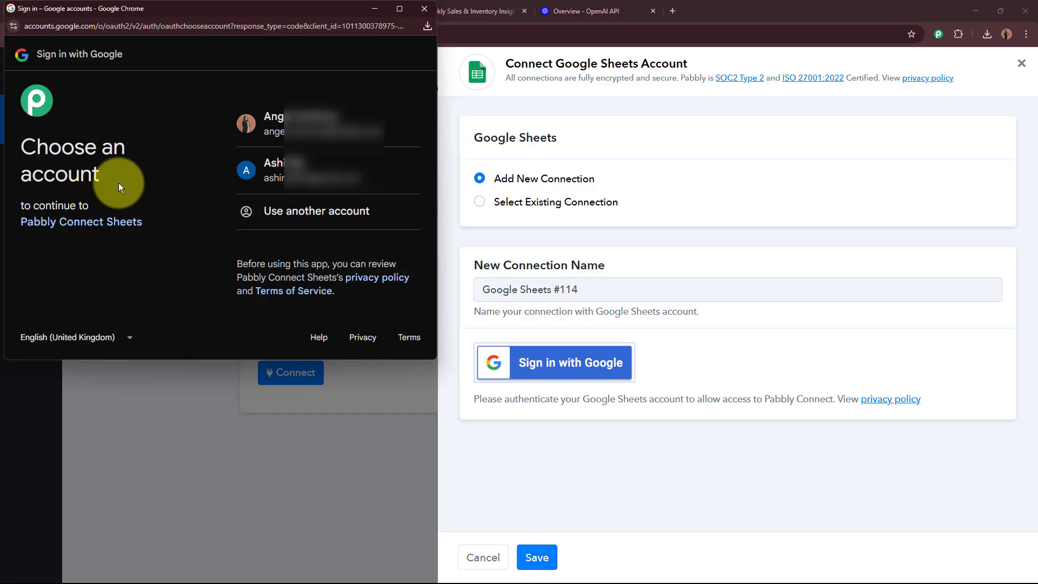
{"action": "left_click", "coordinate": [269, 133]}
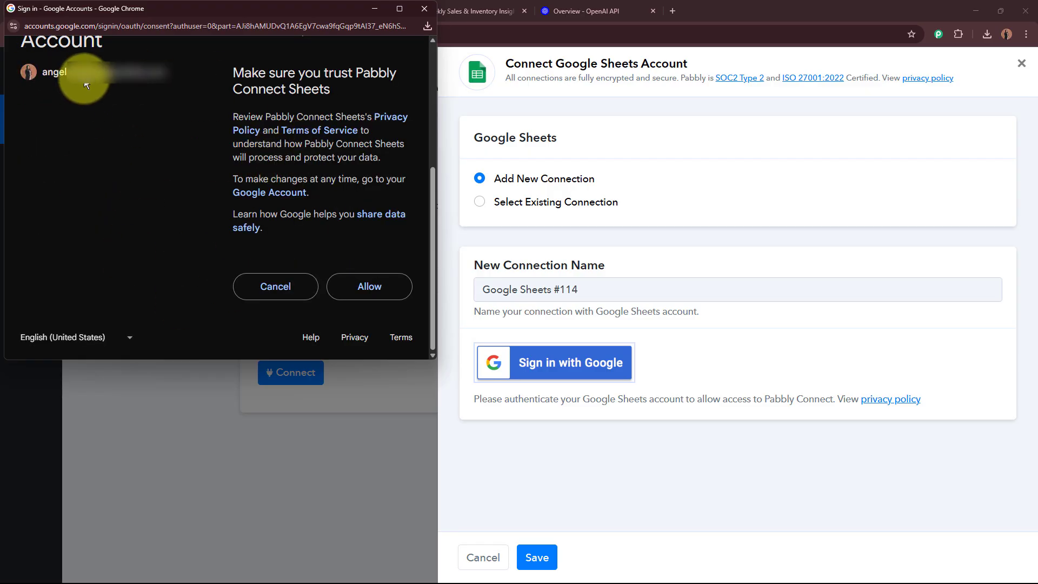
{"action": "left_click", "coordinate": [388, 293]}
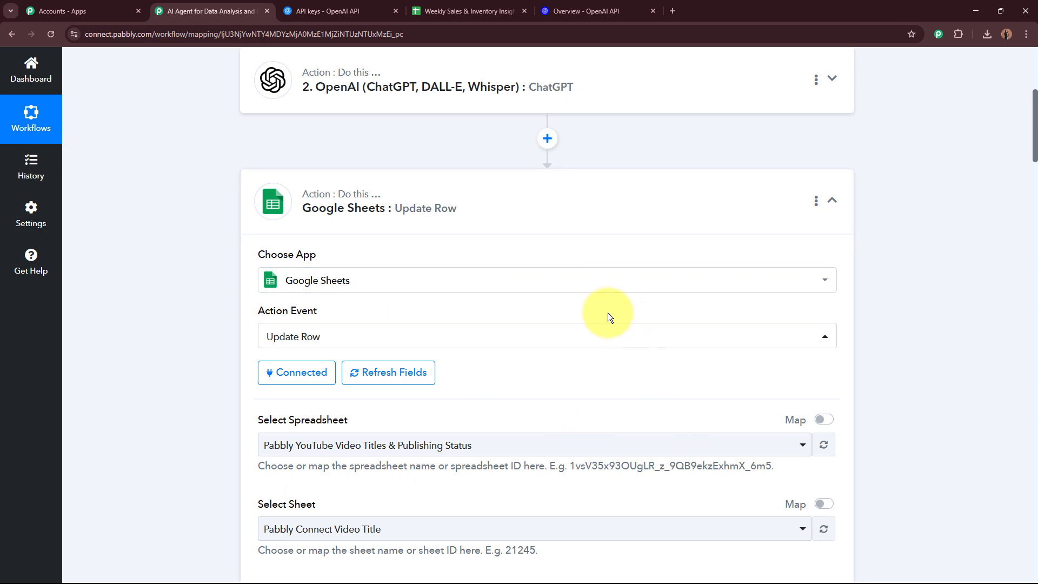
Step: Set the Update Row action's spreadsheet to Weekly Sales & Inventory Insights
{"action": "scroll", "coordinate": [608, 317], "scroll_direction": "down", "scroll_amount": 4}
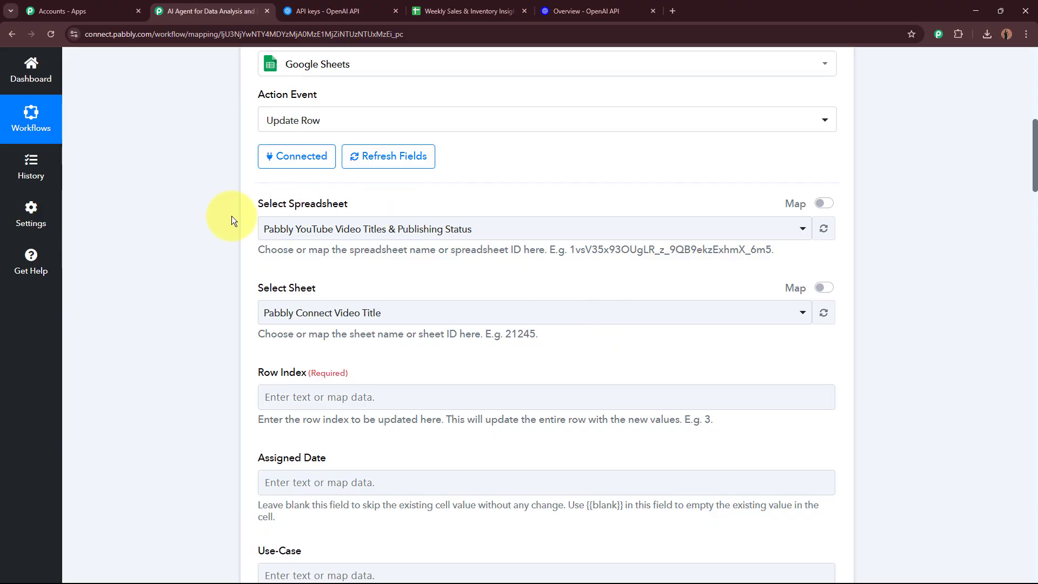
{"action": "left_click", "coordinate": [454, 7]}
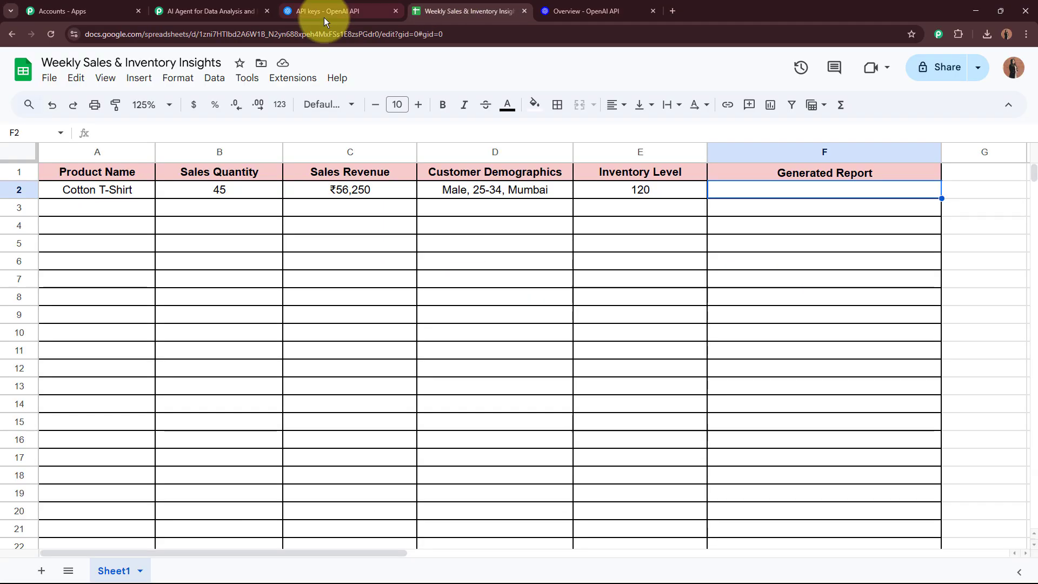
{"action": "left_click", "coordinate": [189, 12]}
{"action": "left_click", "coordinate": [429, 230]}
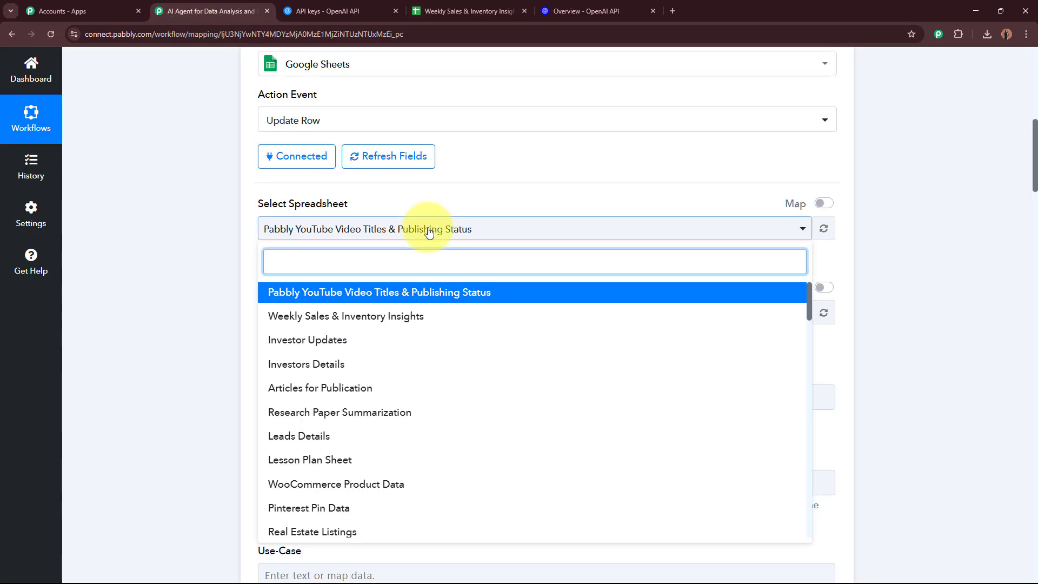
{"action": "left_click", "coordinate": [422, 316]}
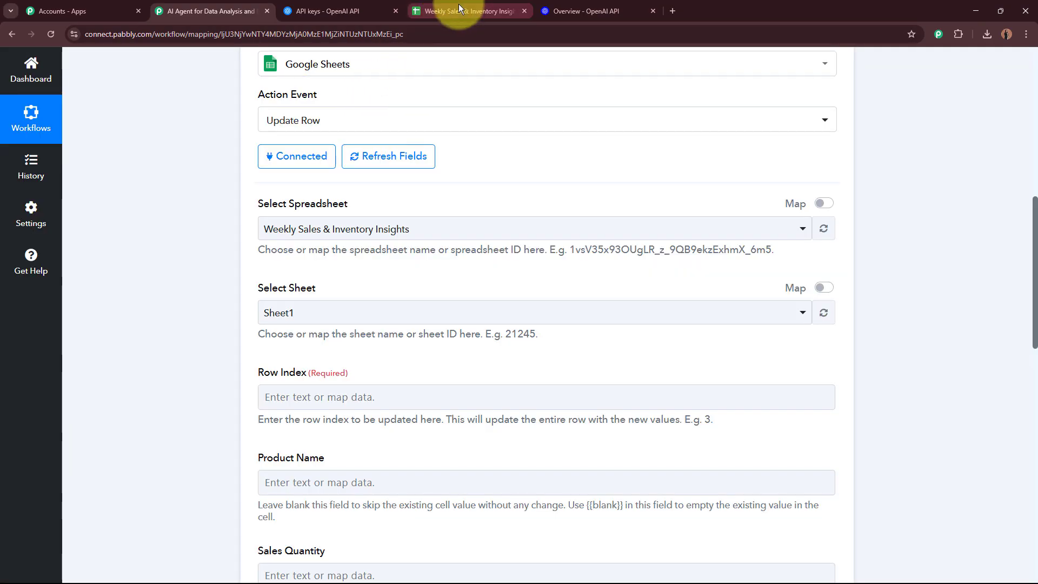
Step: Check the tab name in the Weekly Sales & Inventory Insights spreadsheet and select Sheet1 as the Update Row action's sheet
{"action": "left_click", "coordinate": [461, 10]}
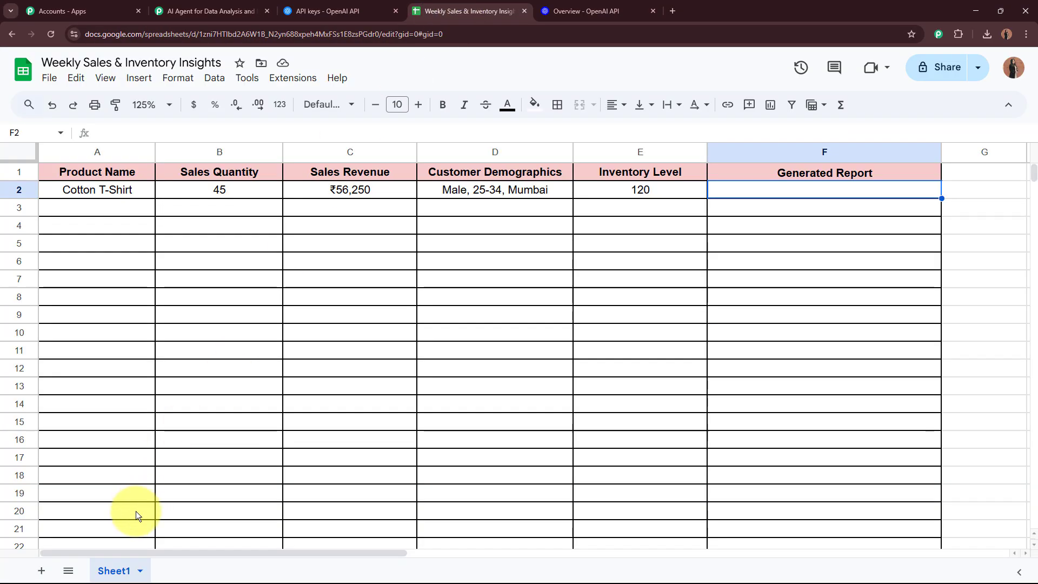
{"action": "left_click", "coordinate": [224, 9]}
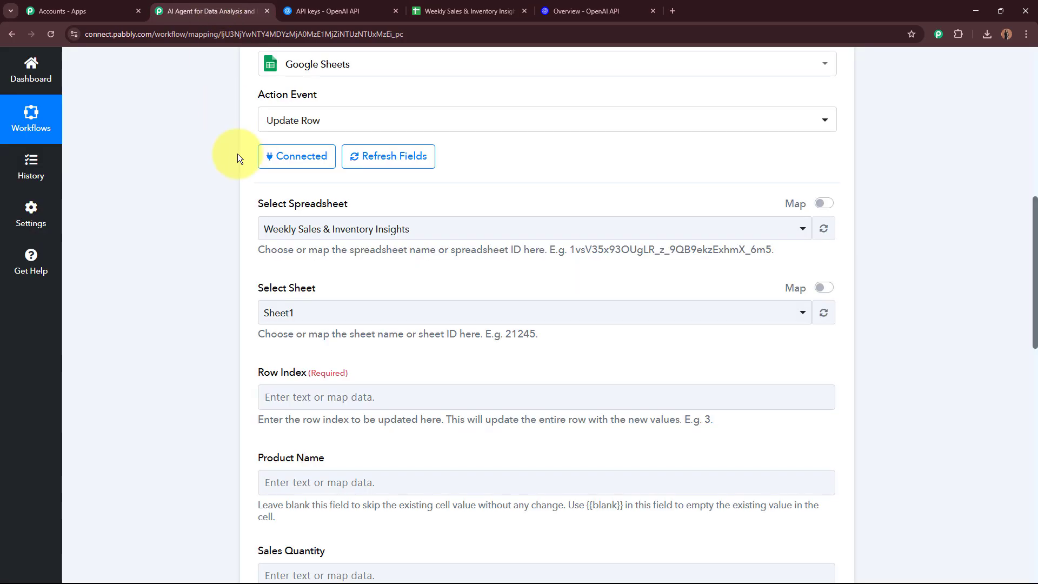
{"action": "left_click", "coordinate": [325, 313]}
{"action": "left_click", "coordinate": [319, 378]}
Step: Map the Update Row action's Row Index to the RowIndex value from the Google Sheets trigger step
{"action": "scroll", "coordinate": [174, 352], "scroll_direction": "down", "scroll_amount": 4}
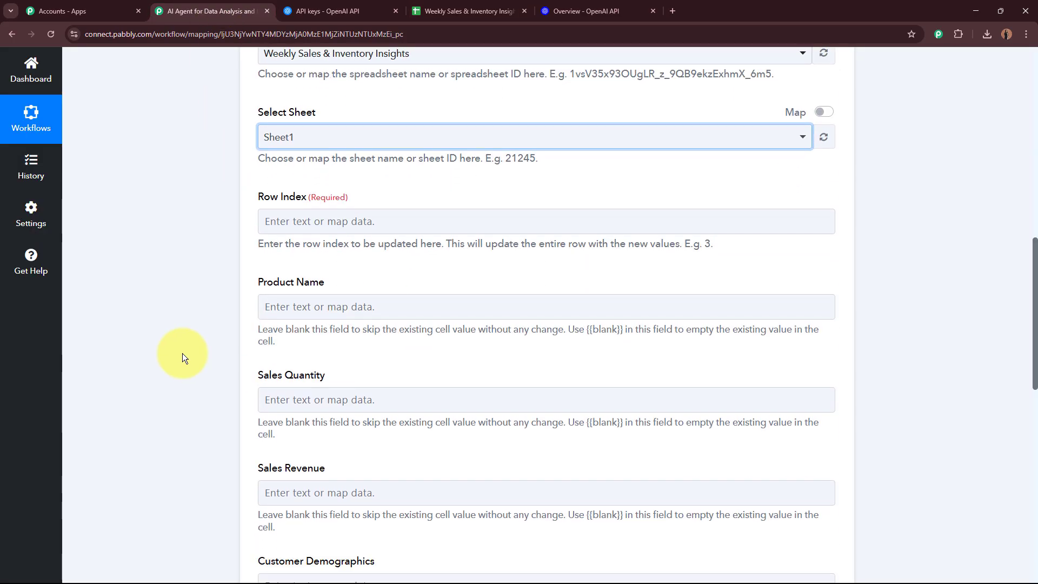
{"action": "left_click", "coordinate": [336, 180]}
{"action": "left_click", "coordinate": [359, 286]}
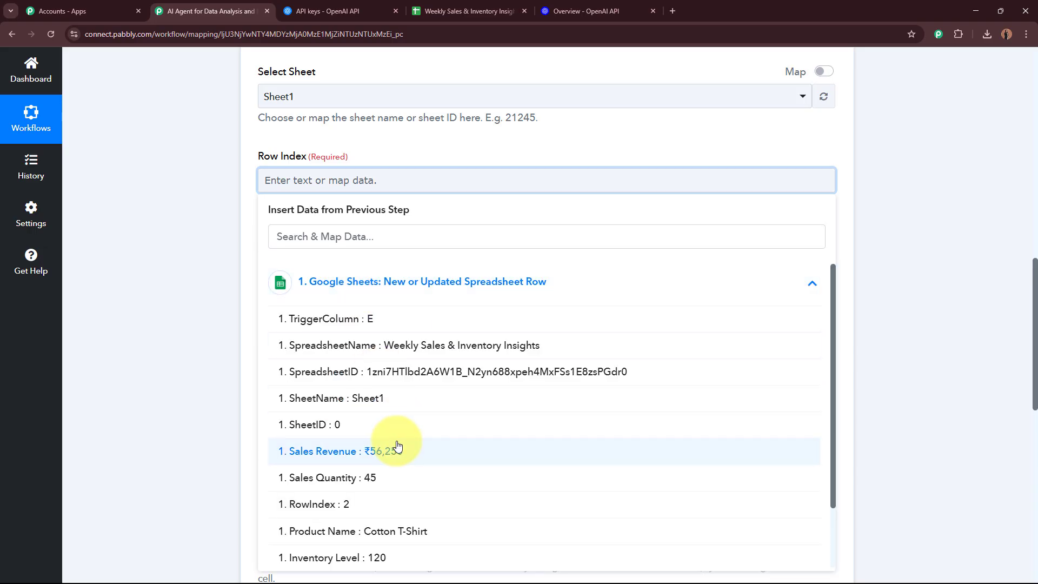
{"action": "left_click", "coordinate": [368, 504]}
{"action": "left_click", "coordinate": [167, 296]}
Step: Map the Generated Report field to the Choices 0 Message Content value from the ChatGPT step, leaving the other column fields blank
{"action": "scroll", "coordinate": [167, 295], "scroll_direction": "down", "scroll_amount": 3}
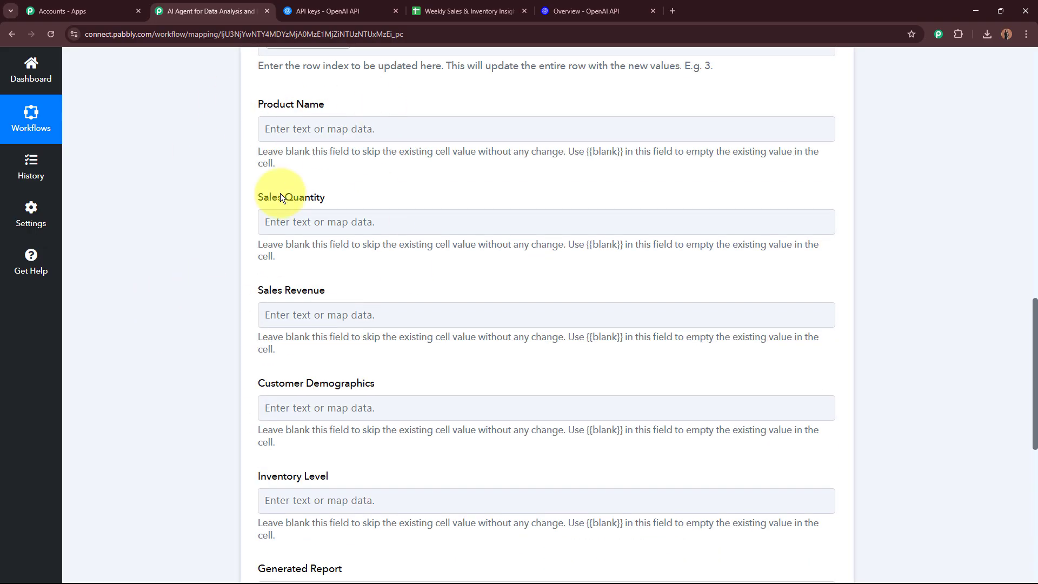
{"action": "left_click", "coordinate": [364, 232]}
{"action": "scroll", "coordinate": [364, 233], "scroll_direction": "down", "scroll_amount": 6}
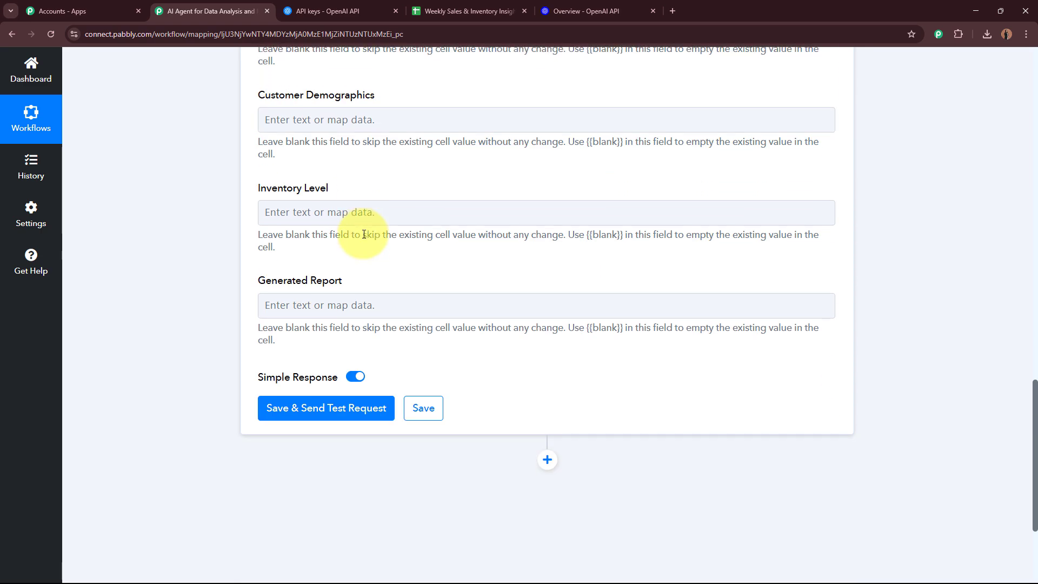
{"action": "left_click", "coordinate": [385, 233]}
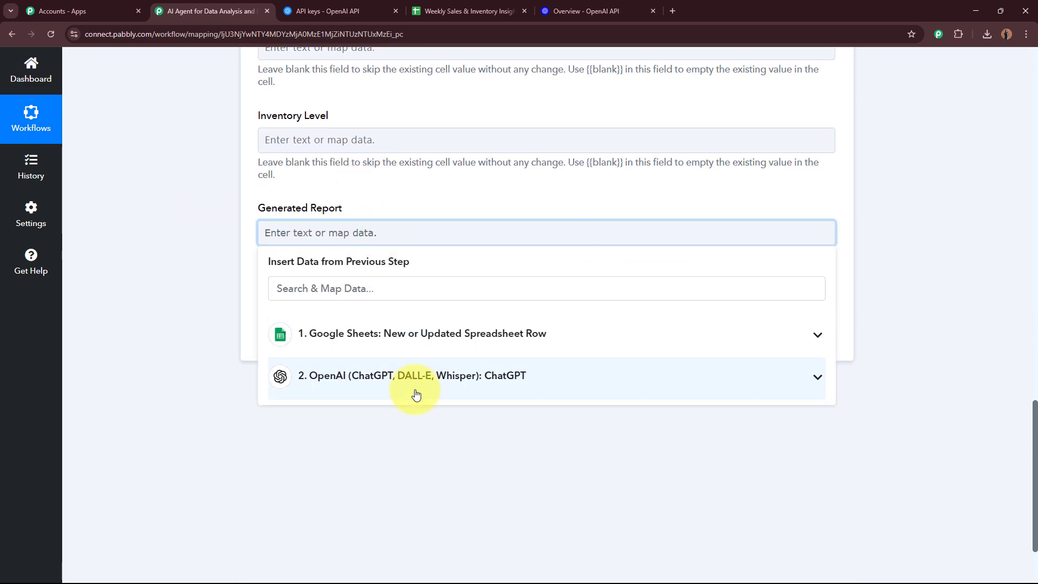
{"action": "left_click", "coordinate": [413, 394]}
{"action": "scroll", "coordinate": [406, 470], "scroll_direction": "down", "scroll_amount": 1}
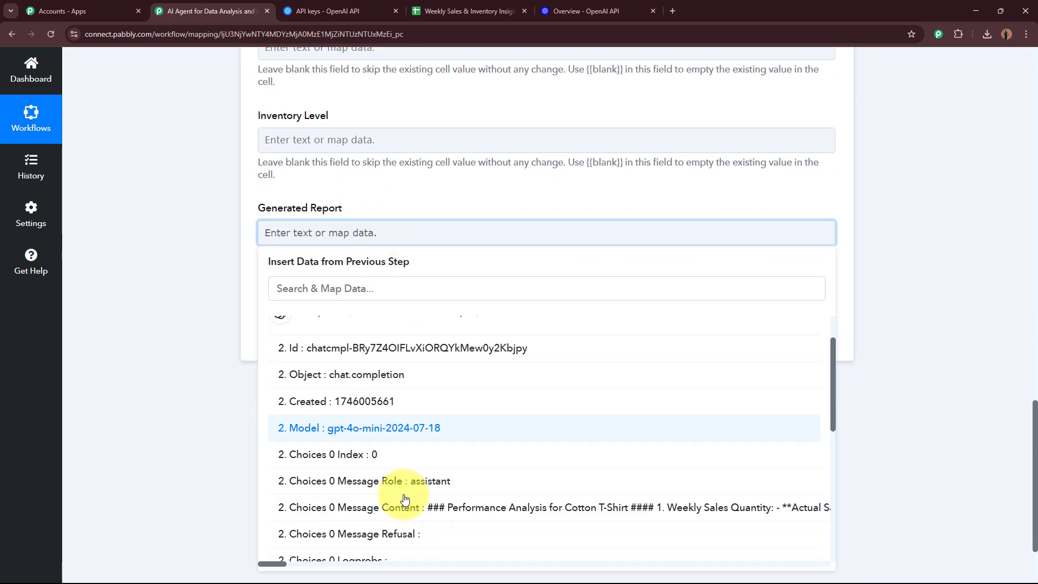
{"action": "left_click", "coordinate": [494, 501]}
{"action": "left_click", "coordinate": [147, 320]}
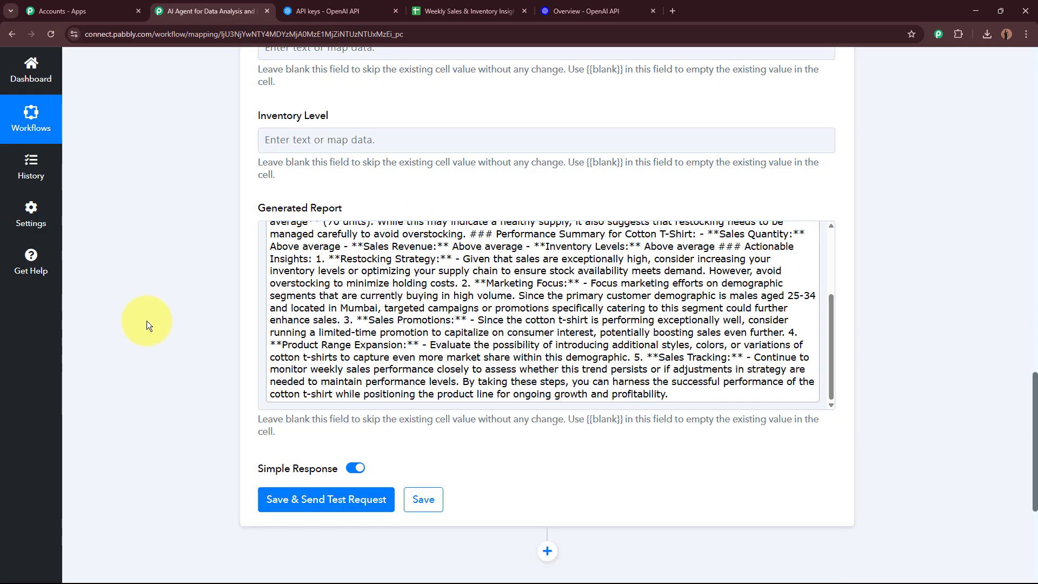
Step: Save the Update Row action and send a test request
{"action": "scroll", "coordinate": [360, 285], "scroll_direction": "down", "scroll_amount": 4}
{"action": "left_click", "coordinate": [359, 282]}
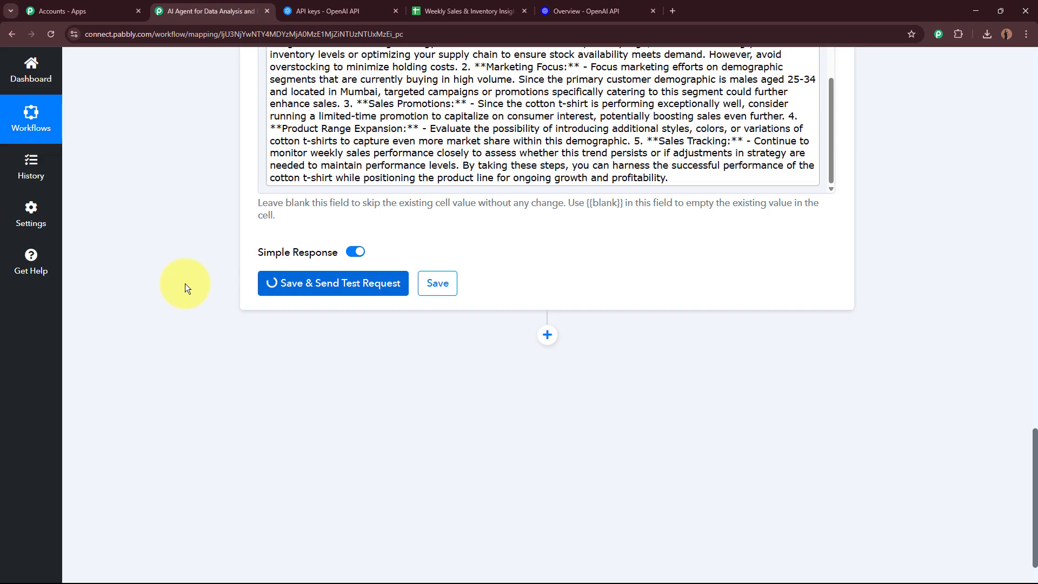
{"action": "scroll", "coordinate": [450, 346], "scroll_direction": "down", "scroll_amount": 3}
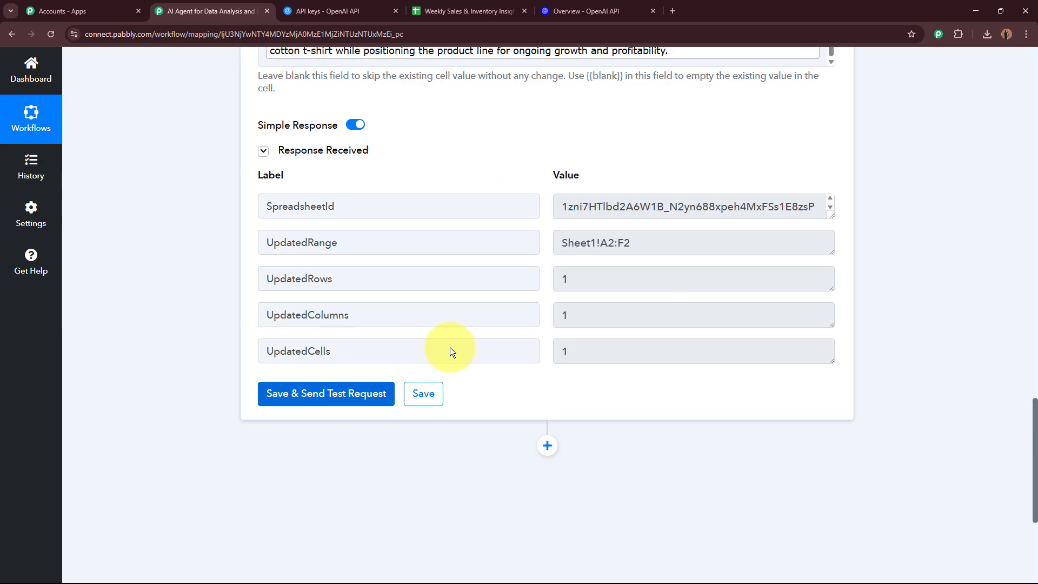
Step: In the Weekly Sales & Inventory Insights spreadsheet, set the zoom to 100% and reduce row 2 to a few text lines in height
{"action": "left_click", "coordinate": [472, 4]}
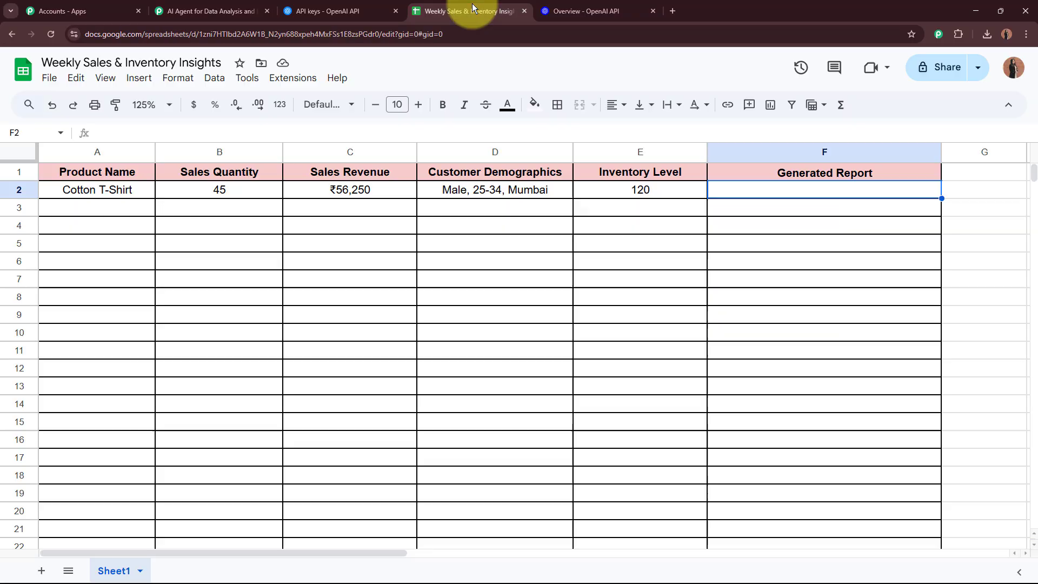
{"action": "scroll", "coordinate": [491, 312], "scroll_direction": "down", "scroll_amount": 5}
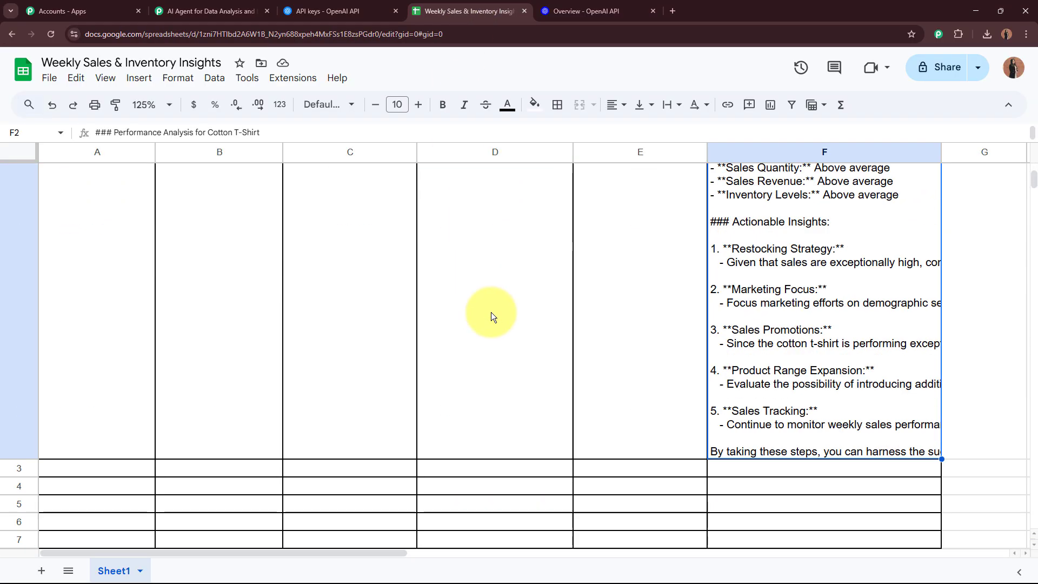
{"action": "left_click", "coordinate": [146, 105]}
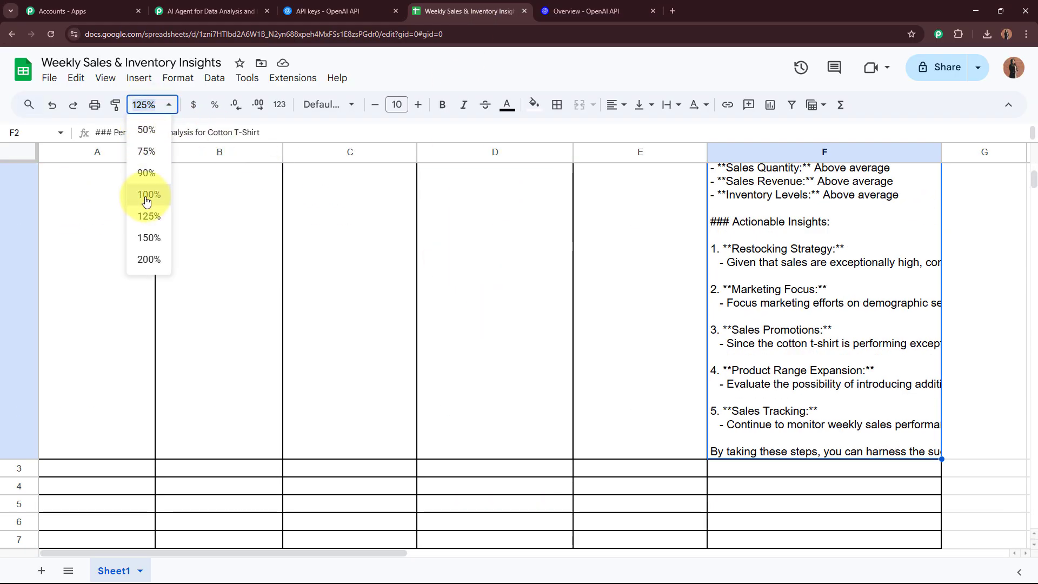
{"action": "left_click", "coordinate": [147, 192]}
{"action": "scroll", "coordinate": [634, 321], "scroll_direction": "down", "scroll_amount": 2}
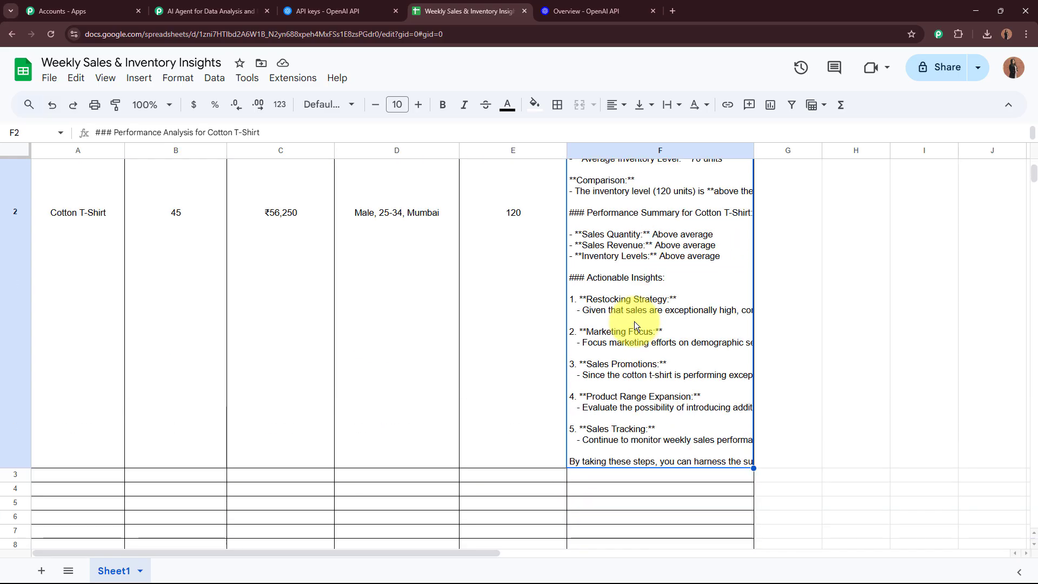
{"action": "left_click_drag", "start_coordinate": [16, 466], "coordinate": [67, 185]}
{"action": "left_click_drag", "start_coordinate": [21, 403], "coordinate": [21, 215]}
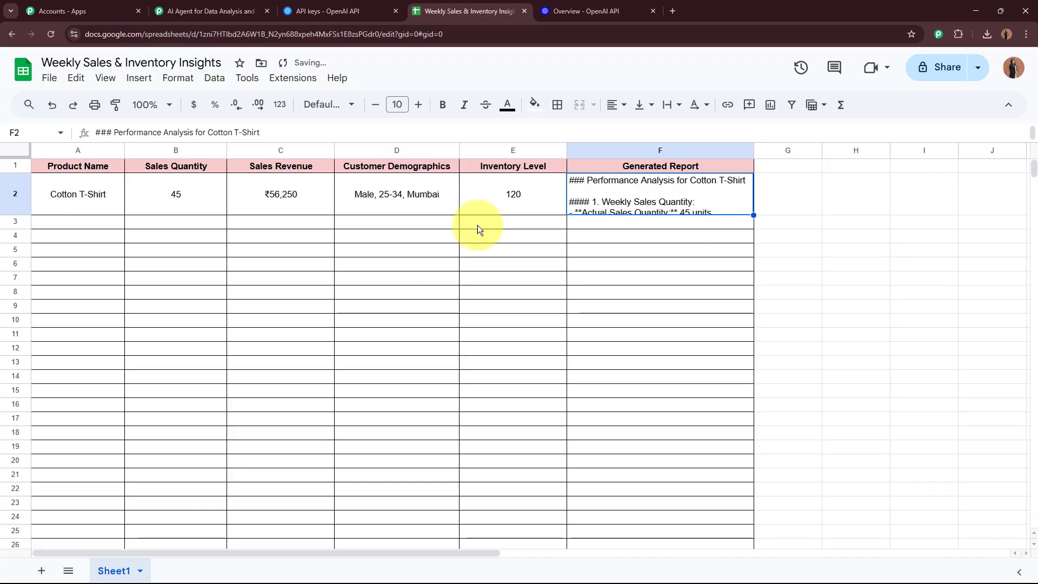
Step: Examine the full Generated Report text for the Cotton T-Shirt row against that row's sales and inventory data
{"action": "double_click", "coordinate": [732, 197]}
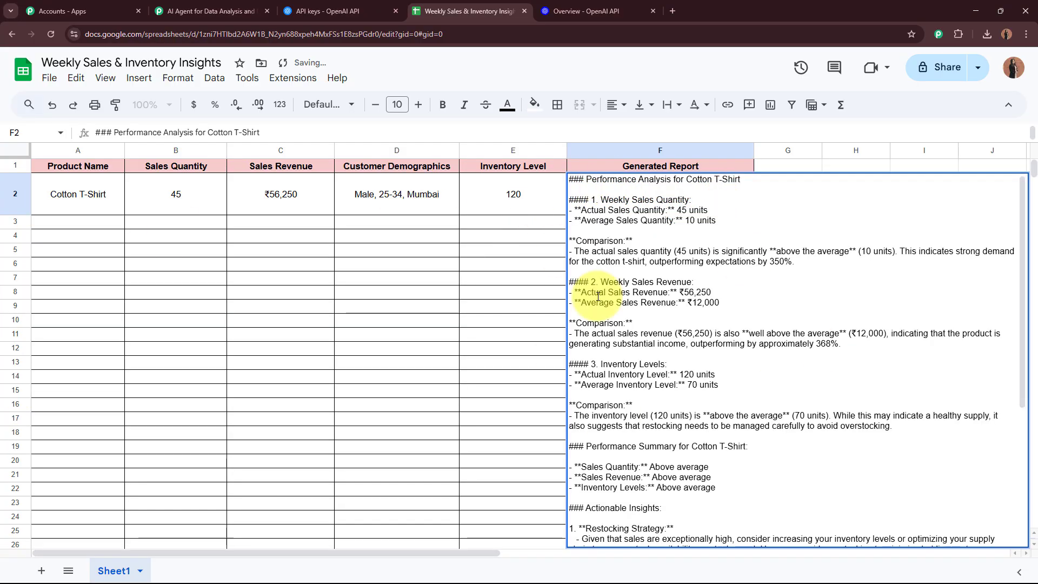
{"action": "left_click_drag", "start_coordinate": [93, 199], "coordinate": [481, 201]}
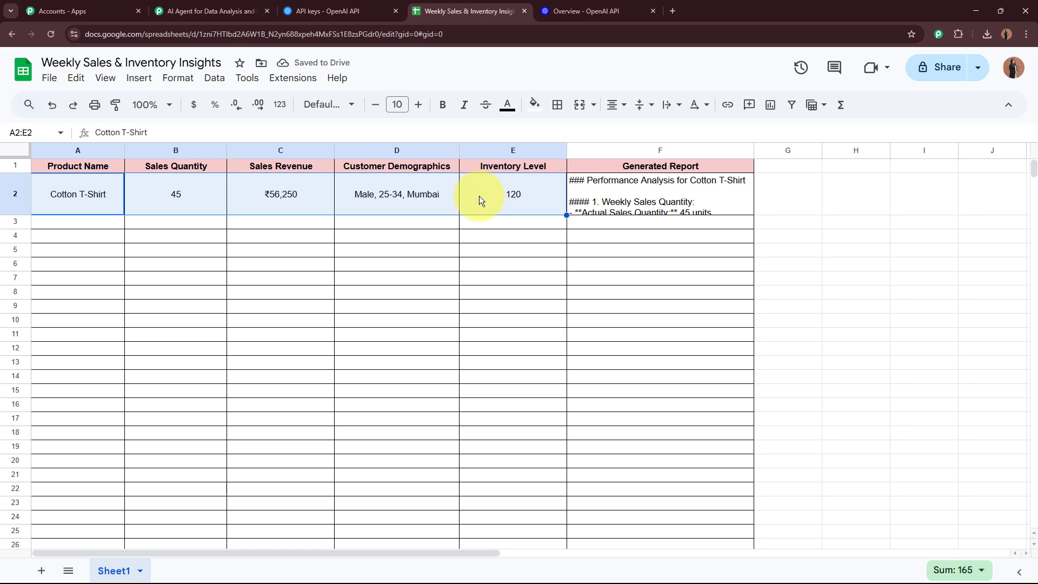
{"action": "double_click", "coordinate": [660, 205]}
{"action": "left_click_drag", "start_coordinate": [585, 181], "coordinate": [828, 546]}
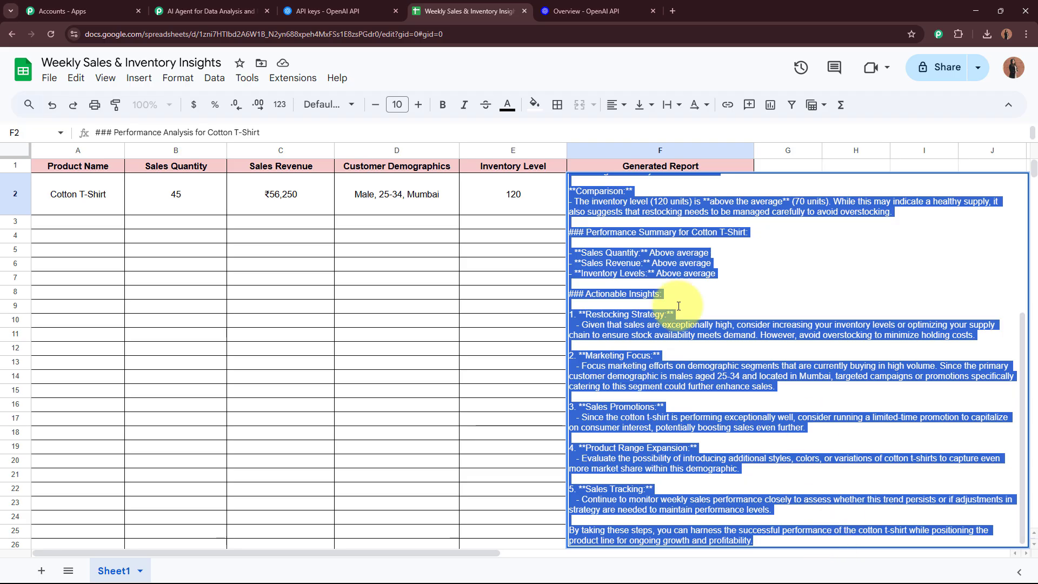
{"action": "scroll", "coordinate": [865, 404], "scroll_direction": "up", "scroll_amount": 5}
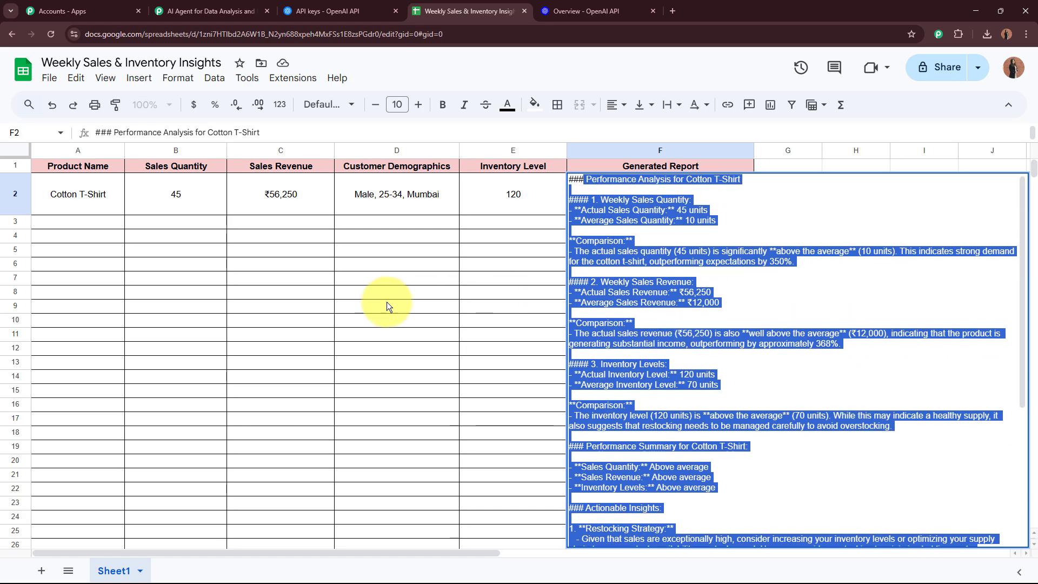
{"action": "left_click", "coordinate": [443, 275]}
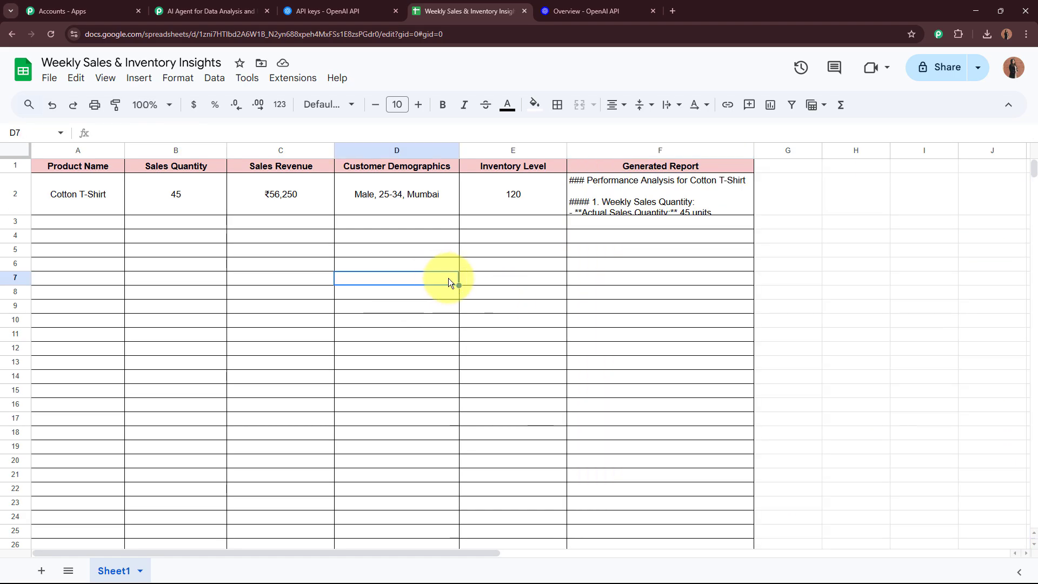
{"action": "left_click", "coordinate": [49, 195]}
{"action": "left_click", "coordinate": [524, 198], "text": "shift"}
{"action": "double_click", "coordinate": [651, 200]}
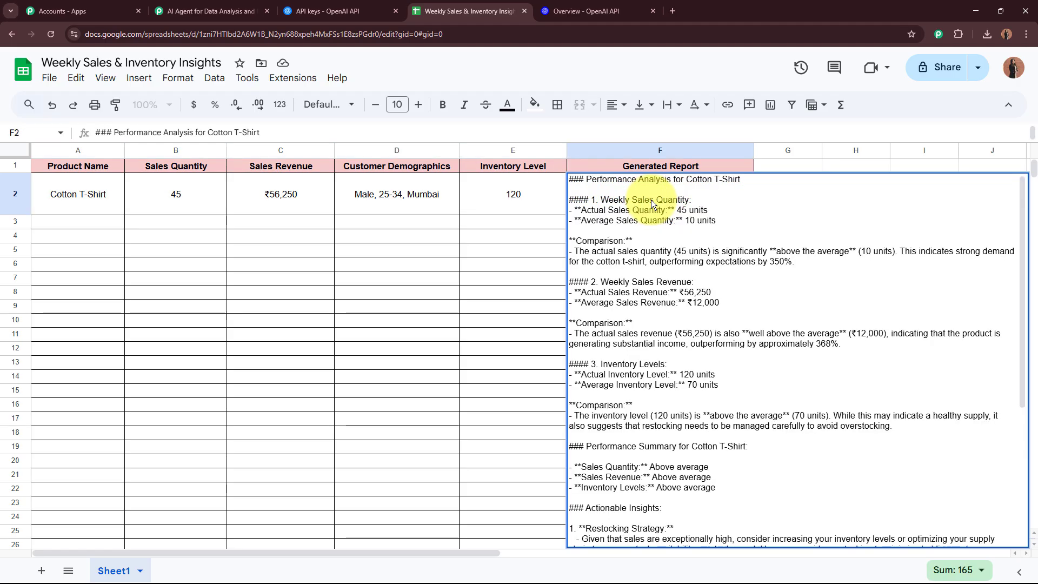
{"action": "left_click_drag", "start_coordinate": [573, 179], "coordinate": [848, 495]}
{"action": "left_click", "coordinate": [505, 424]}
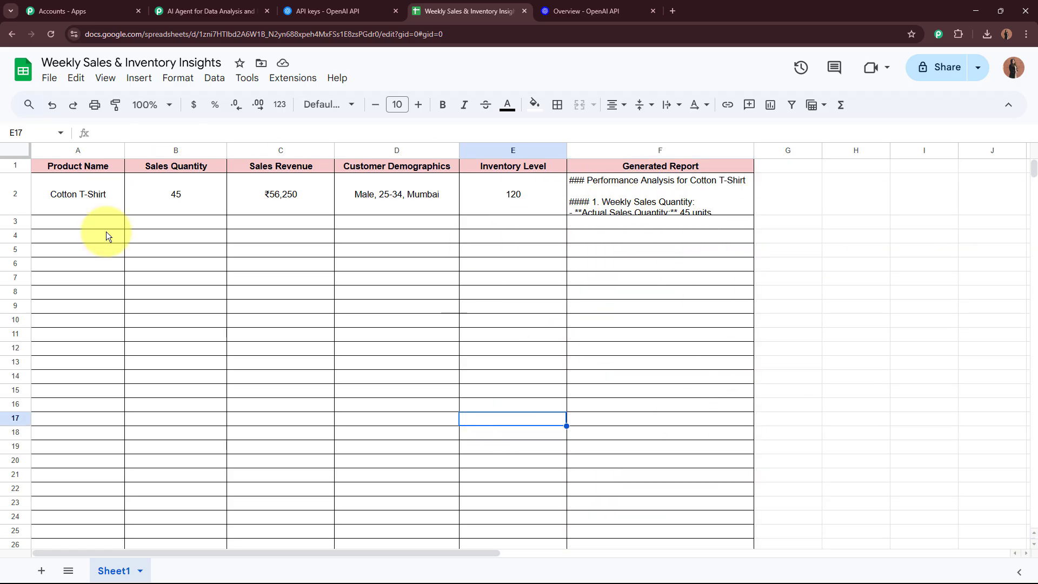
Step: Return to the Pabbly Connect workflow and collapse the Google Sheets Update Row step
{"action": "left_click", "coordinate": [208, 11]}
{"action": "scroll", "coordinate": [183, 252], "scroll_direction": "up", "scroll_amount": 15}
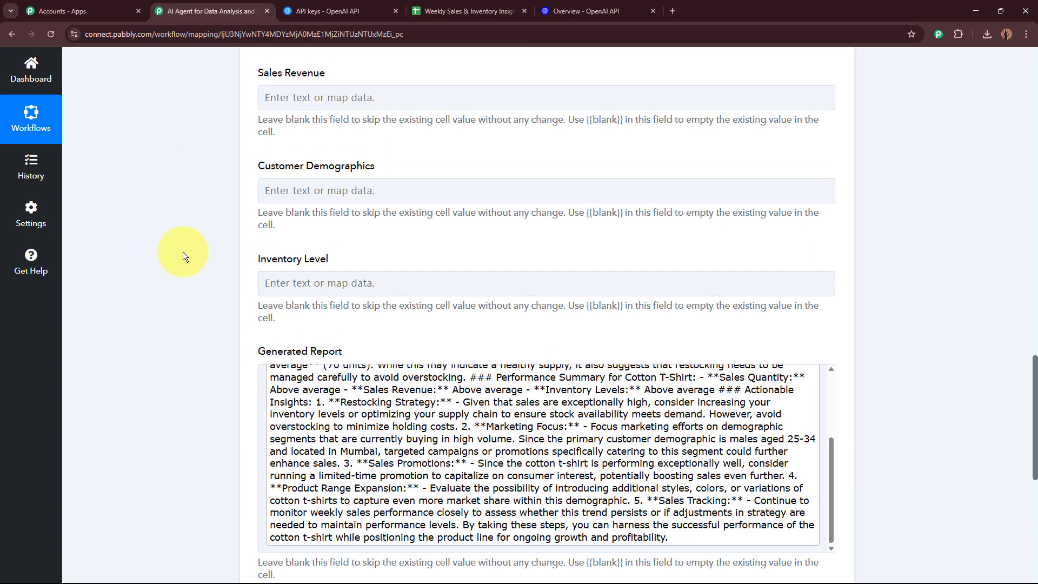
{"action": "scroll", "coordinate": [189, 265], "scroll_direction": "up", "scroll_amount": 3}
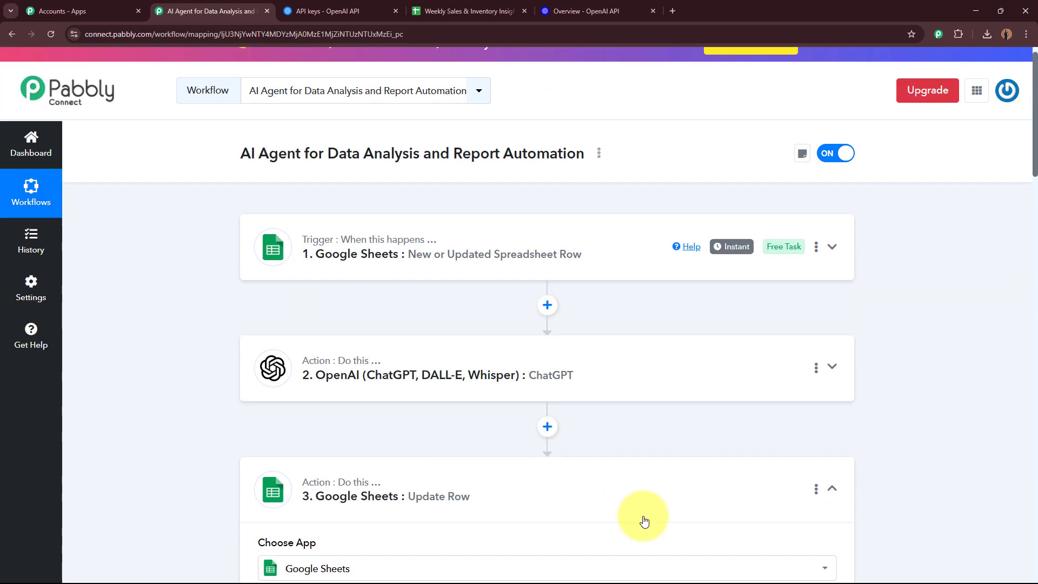
{"action": "left_click", "coordinate": [674, 503]}
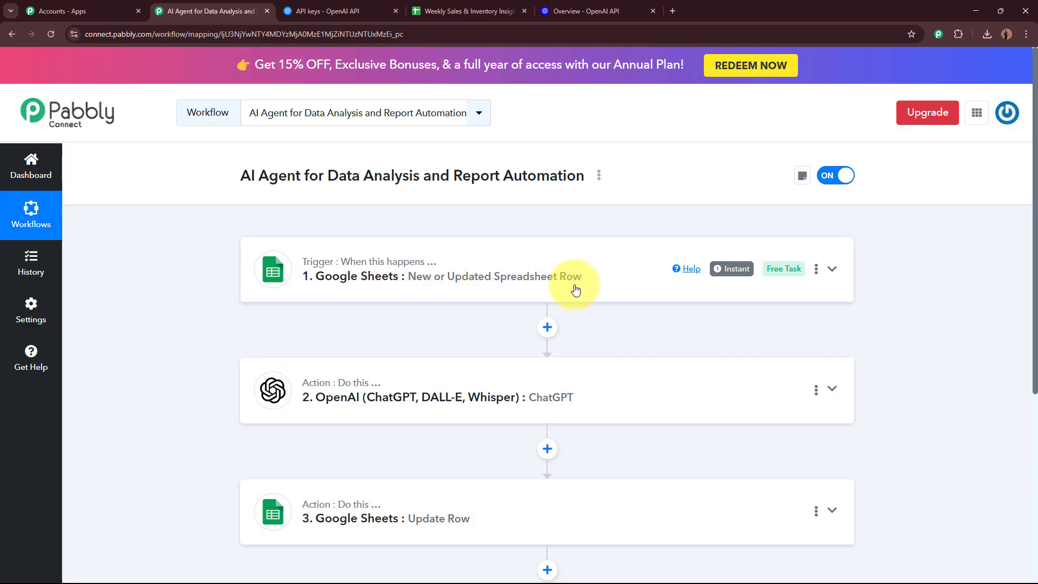
Step: Look at the entry cells A3:E3 in the spreadsheet, then review the workflow's trigger and action steps
{"action": "left_click", "coordinate": [465, 11]}
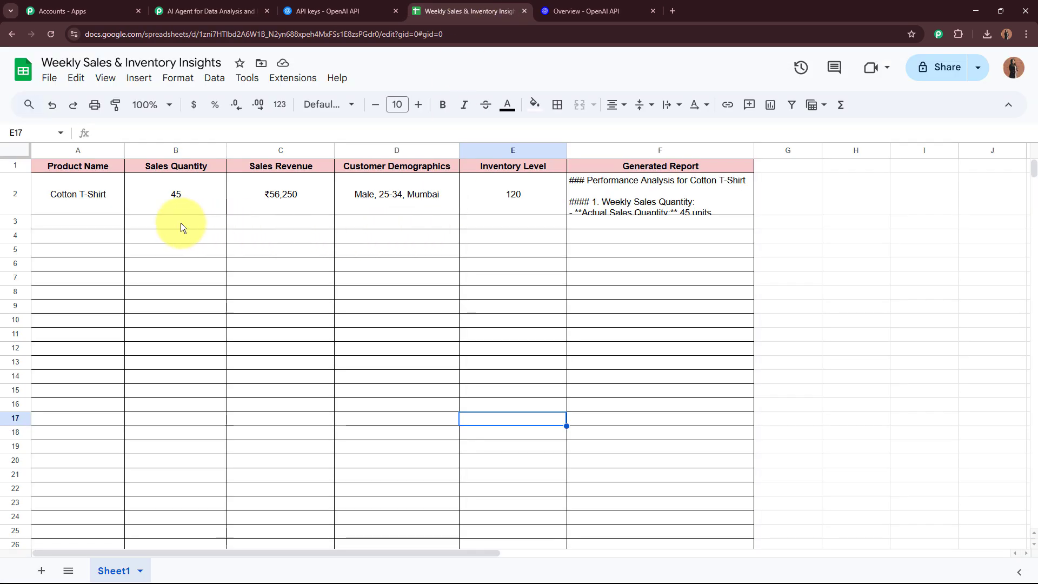
{"action": "left_click_drag", "start_coordinate": [91, 219], "coordinate": [476, 223]}
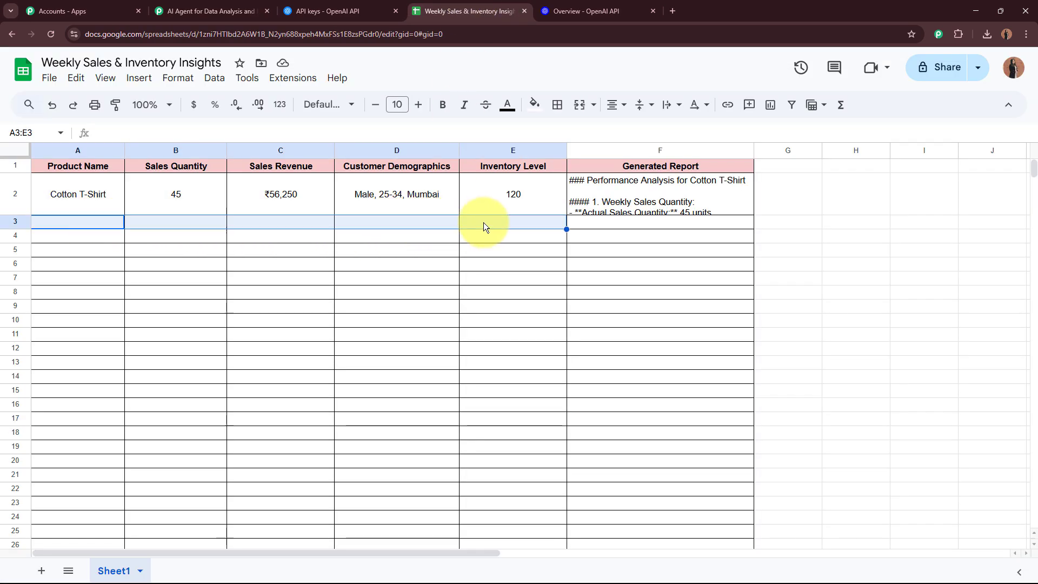
{"action": "left_click", "coordinate": [216, 11]}
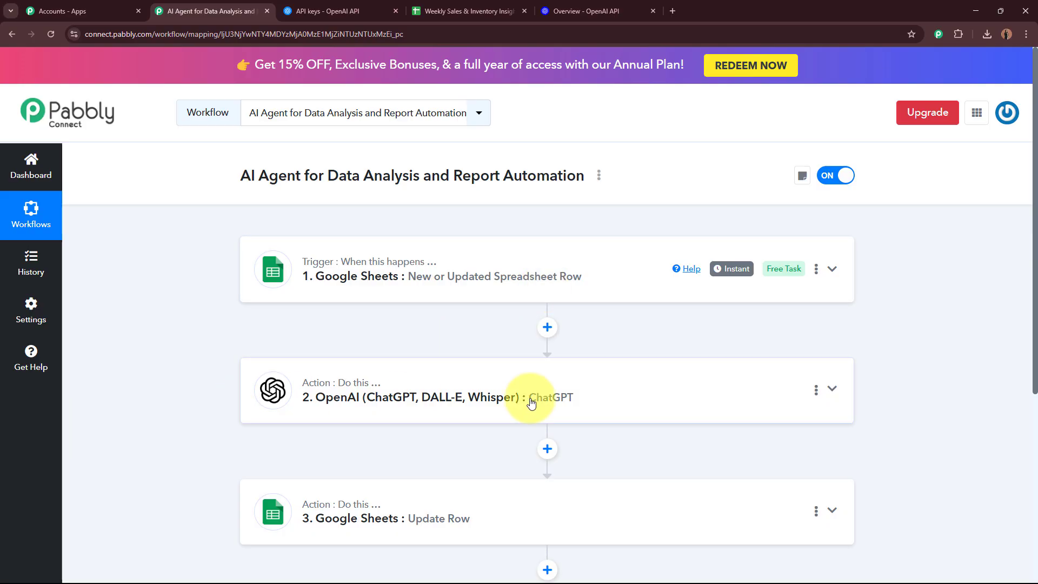
{"action": "scroll", "coordinate": [531, 403], "scroll_direction": "down", "scroll_amount": 3}
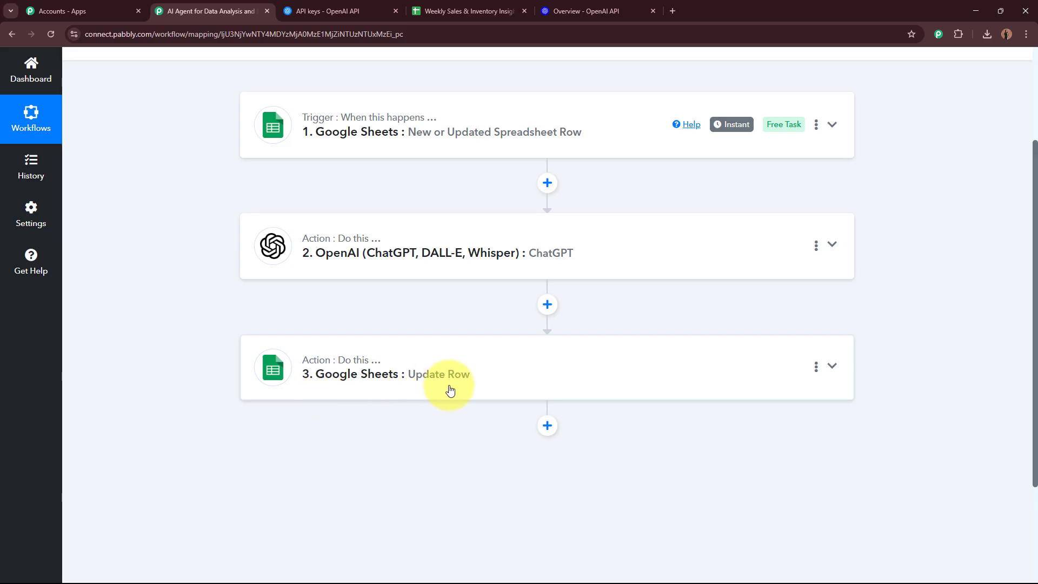
Step: View the Cotton T-Shirt row's Generated Report in the spreadsheet once more, then return to the start of the workflow
{"action": "left_click", "coordinate": [468, 10]}
{"action": "double_click", "coordinate": [692, 196]}
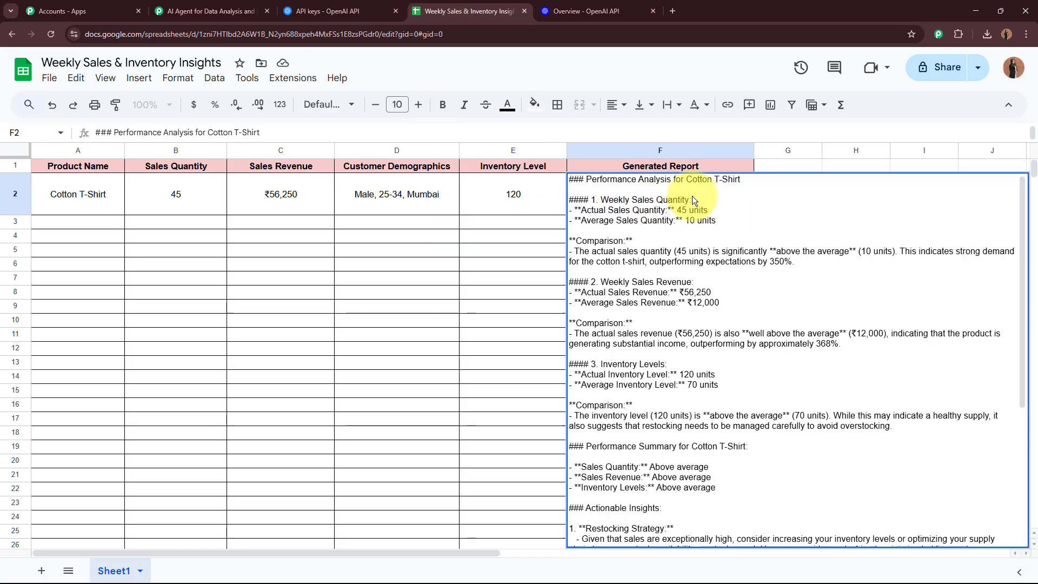
{"action": "left_click", "coordinate": [468, 329]}
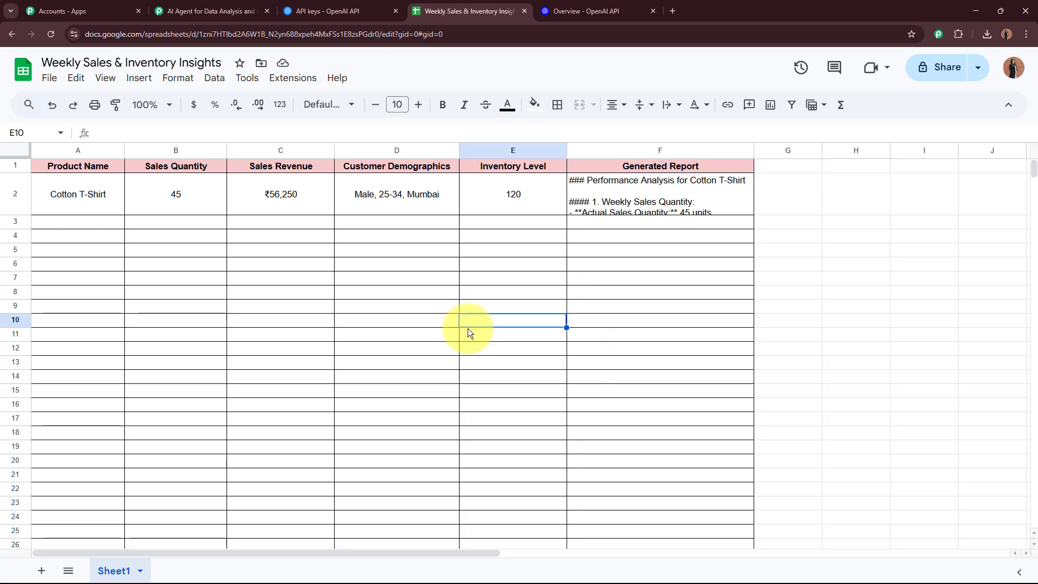
{"action": "left_click", "coordinate": [233, 11]}
{"action": "scroll", "coordinate": [281, 303], "scroll_direction": "up", "scroll_amount": 2}
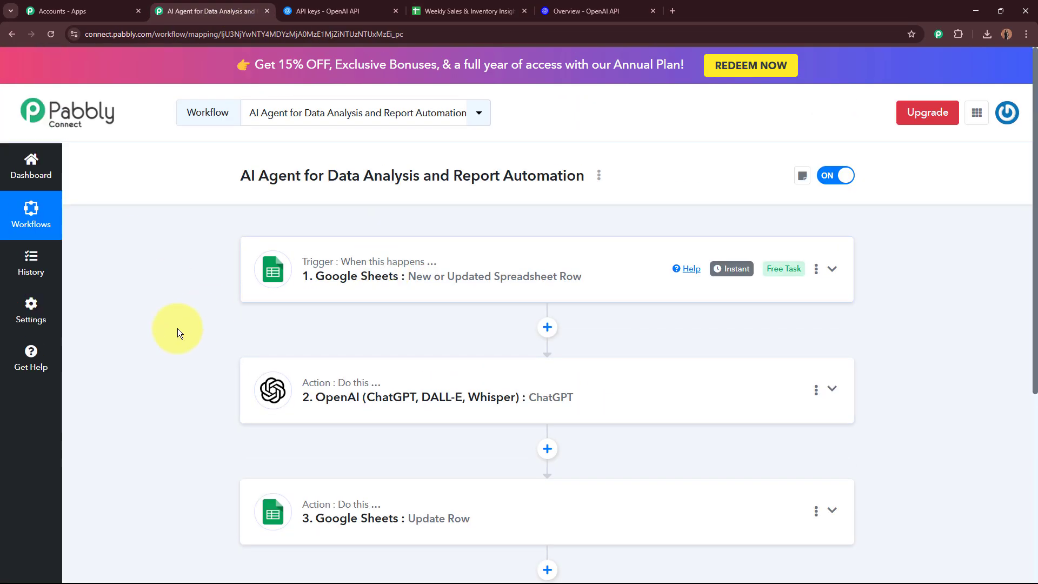